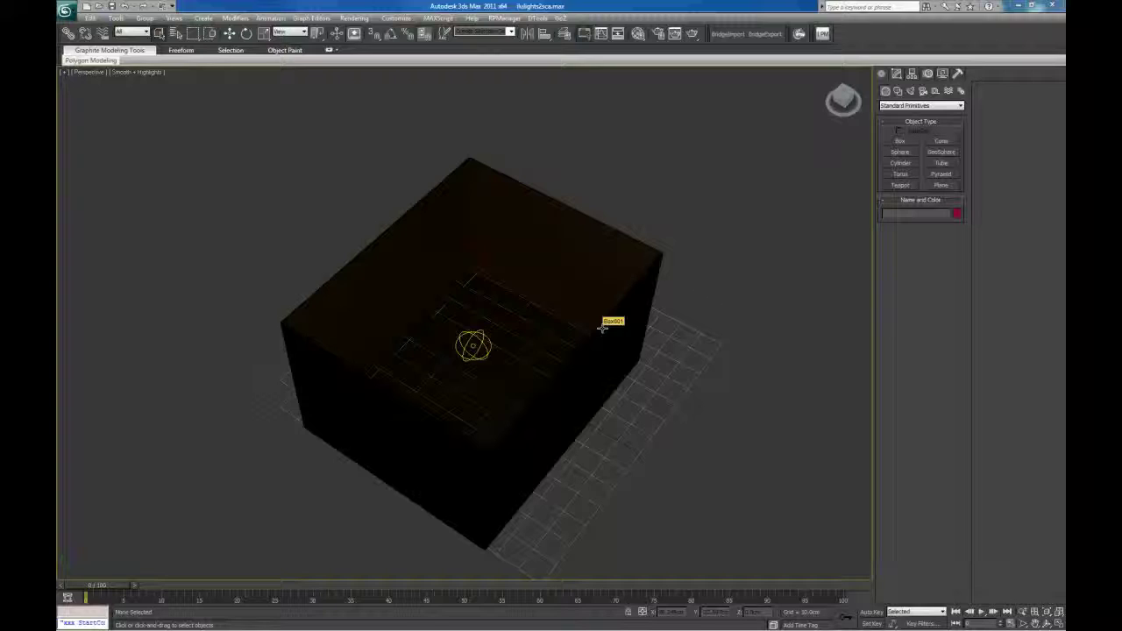
Check in the units setup that the display units are centimeters and the system unit scale is 1 centimeter
middle_click_drag(602, 327, 534, 299, "alt")
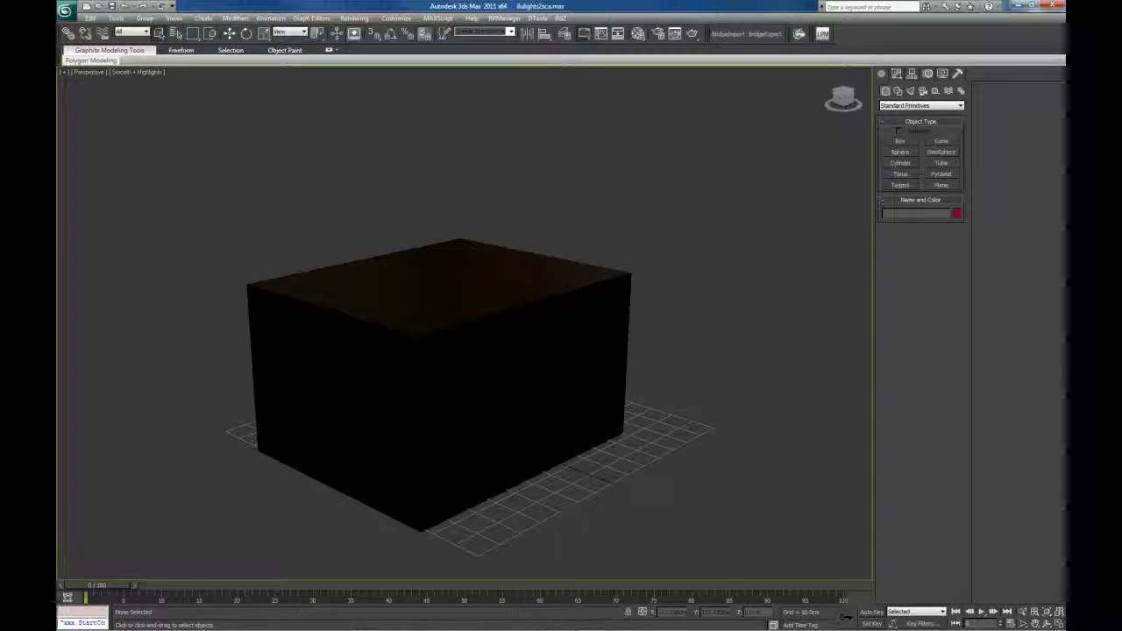
left_click(397, 18)
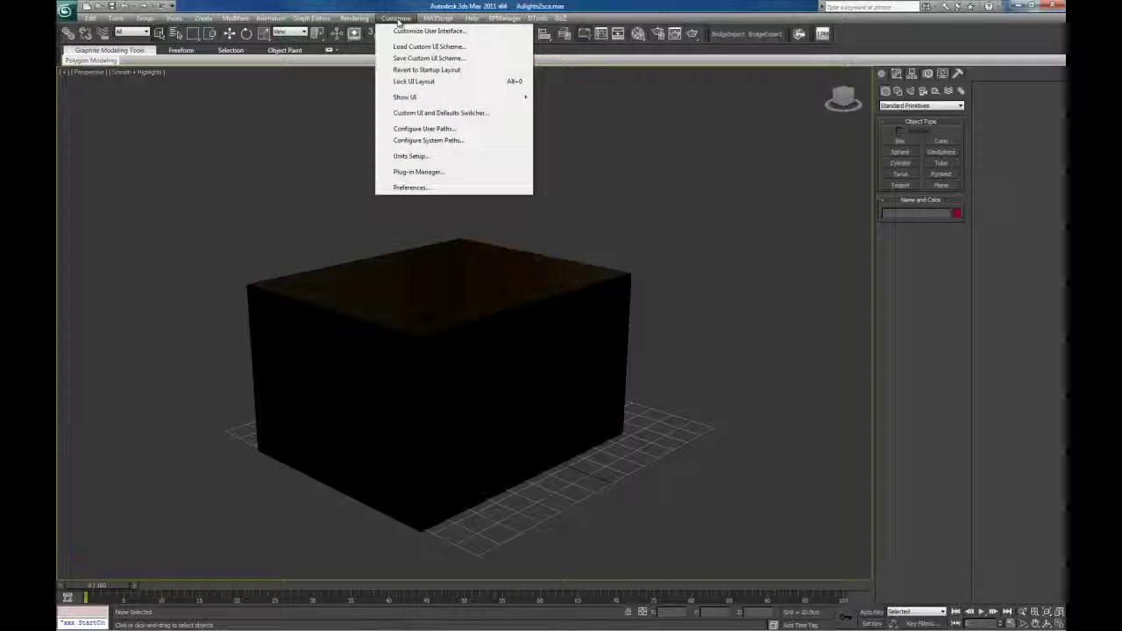
left_click(409, 156)
left_click_drag(549, 216, 342, 107)
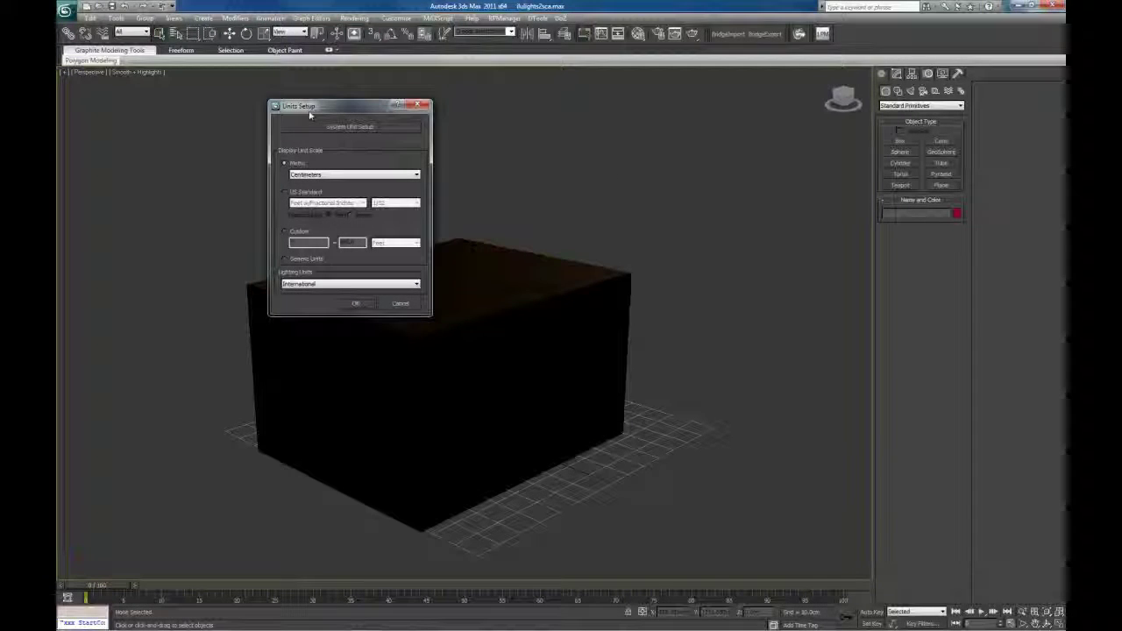
left_click_drag(335, 107, 315, 94)
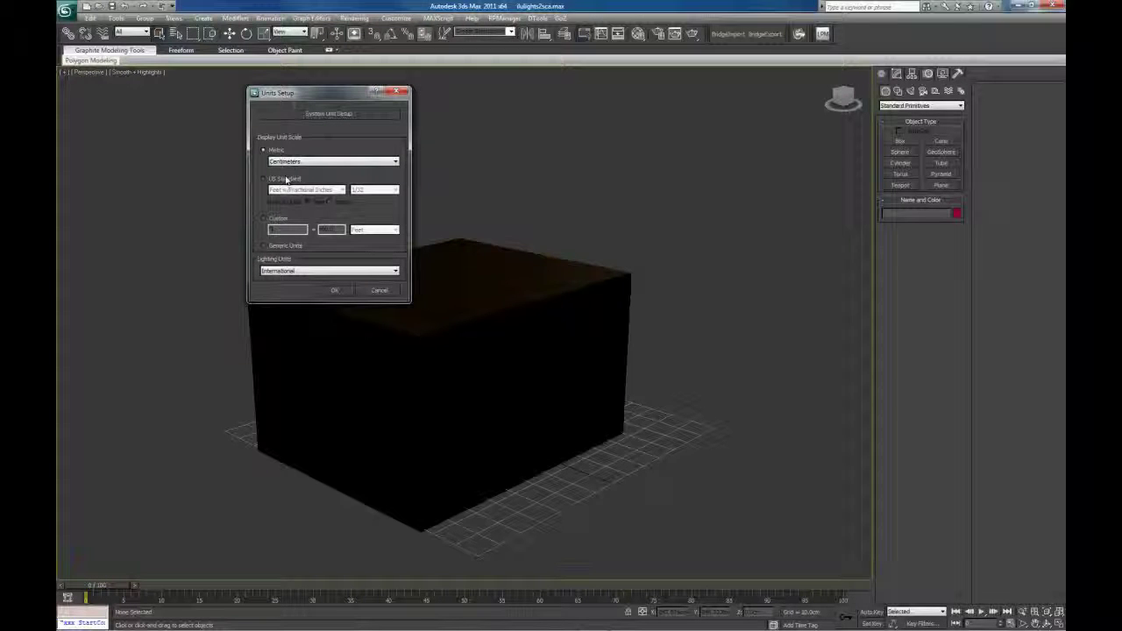
left_click(364, 119)
left_click_drag(342, 134, 605, 138)
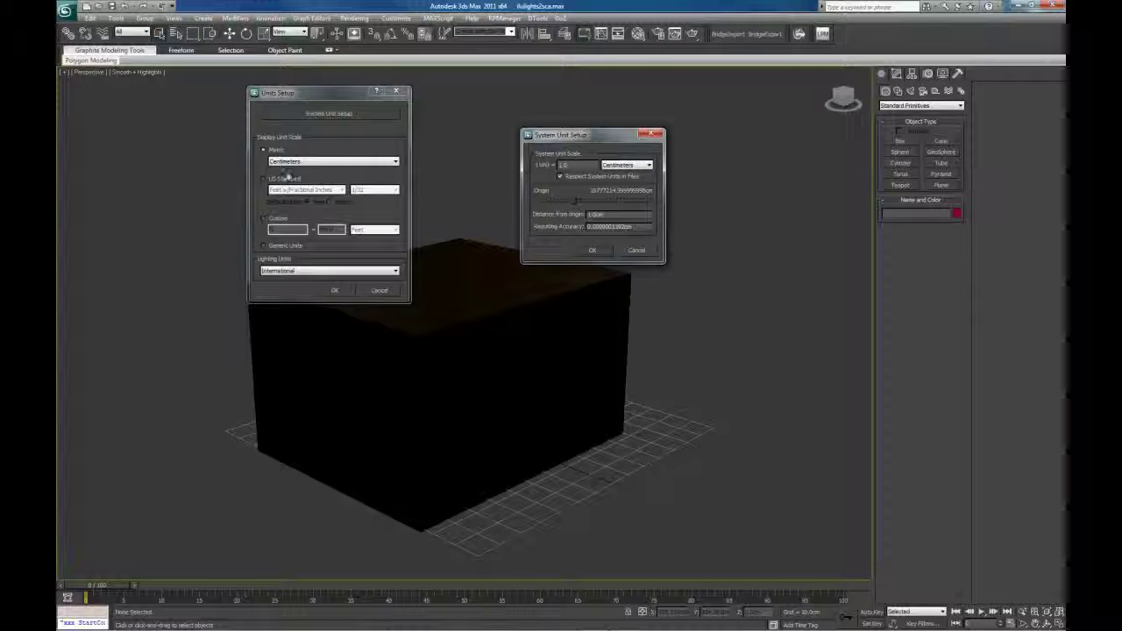
left_click(592, 251)
left_click(336, 290)
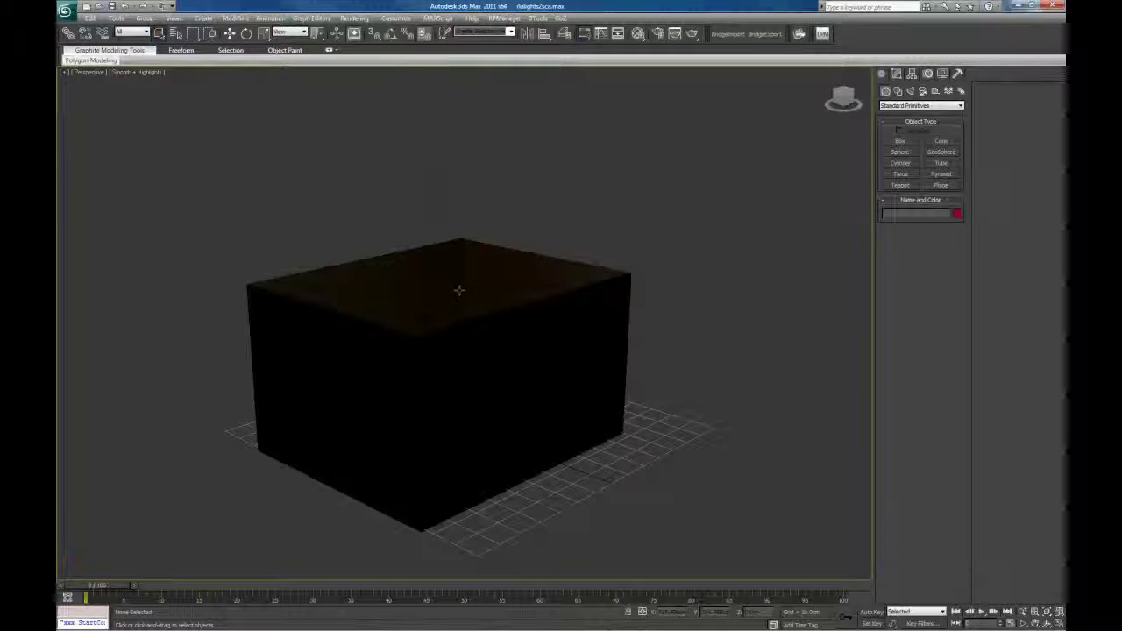
middle_click_drag(458, 290, 503, 272, "alt")
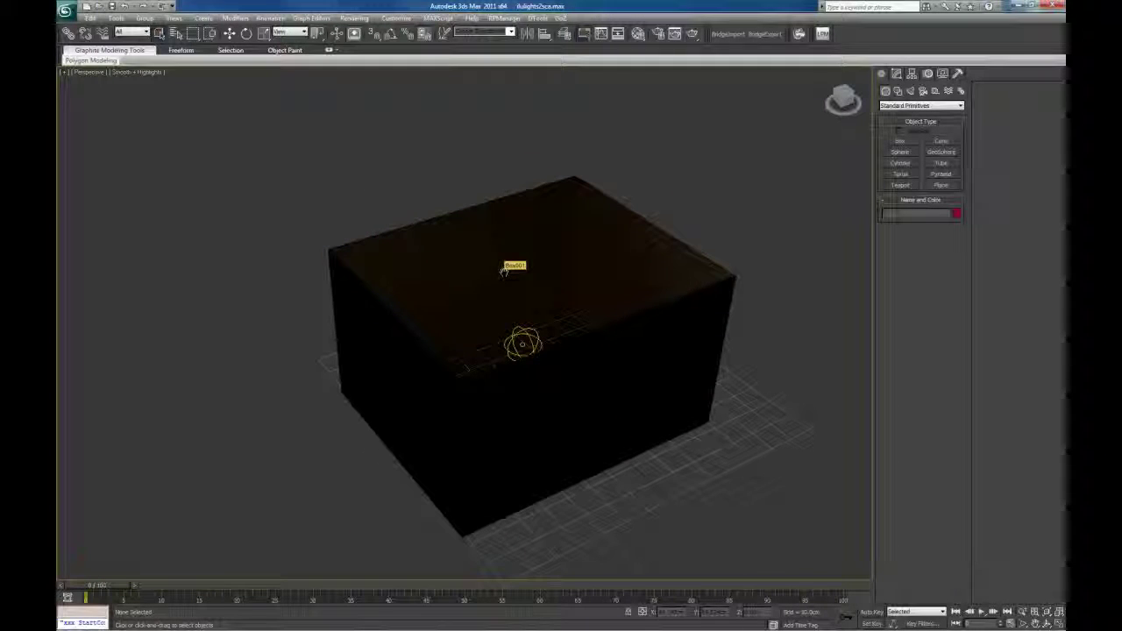
middle_click_drag(493, 255, 572, 282, "alt")
left_click(573, 282)
middle_click_drag(609, 238, 624, 306, "alt")
middle_click_drag(621, 266, 614, 278, "alt")
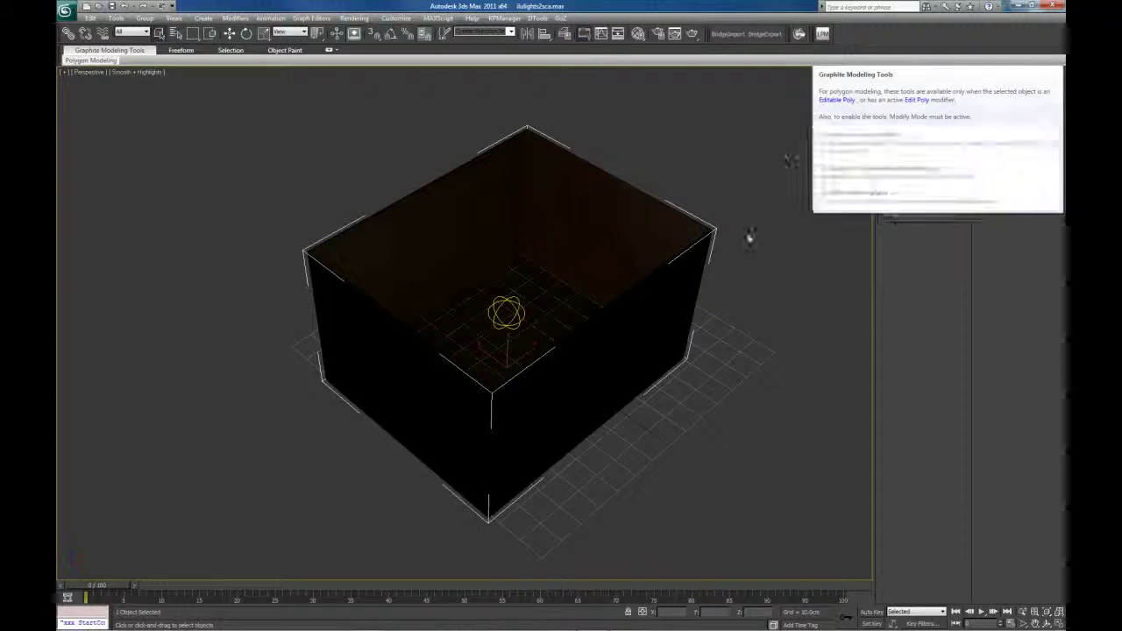
middle_click_drag(552, 358, 504, 303, "alt")
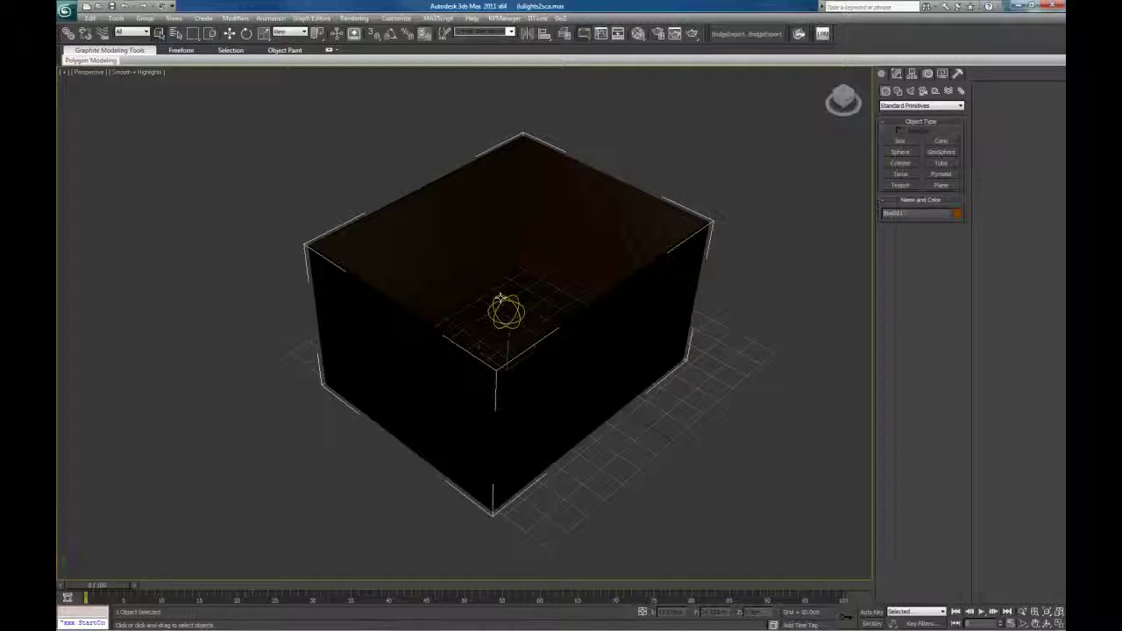
Select the V-Ray sphere light inside the open box and test-render the perspective view
left_click(231, 35)
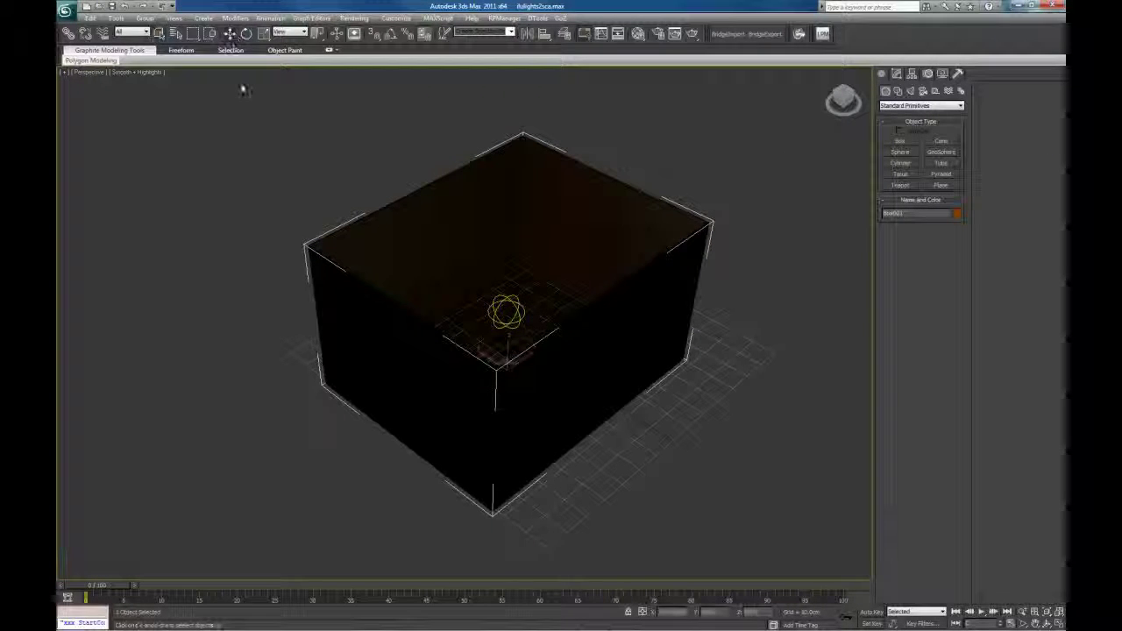
left_click(243, 88)
left_click(510, 304)
left_click(508, 309)
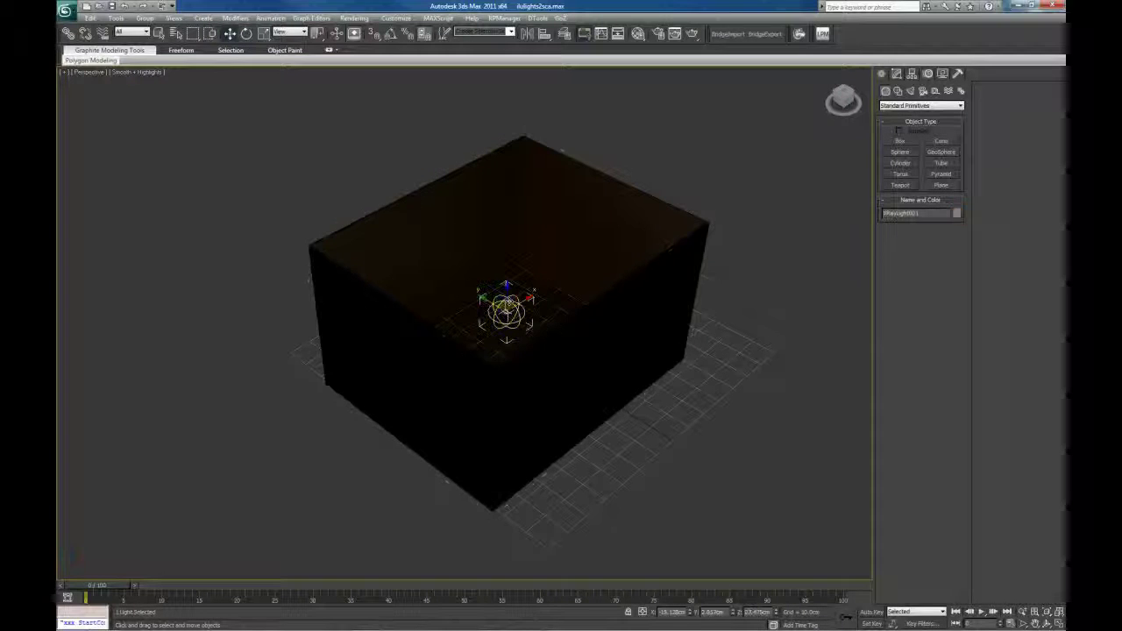
middle_click_drag(509, 309, 539, 345, "alt")
scroll(527, 352, "up", 3)
key("shift+q")
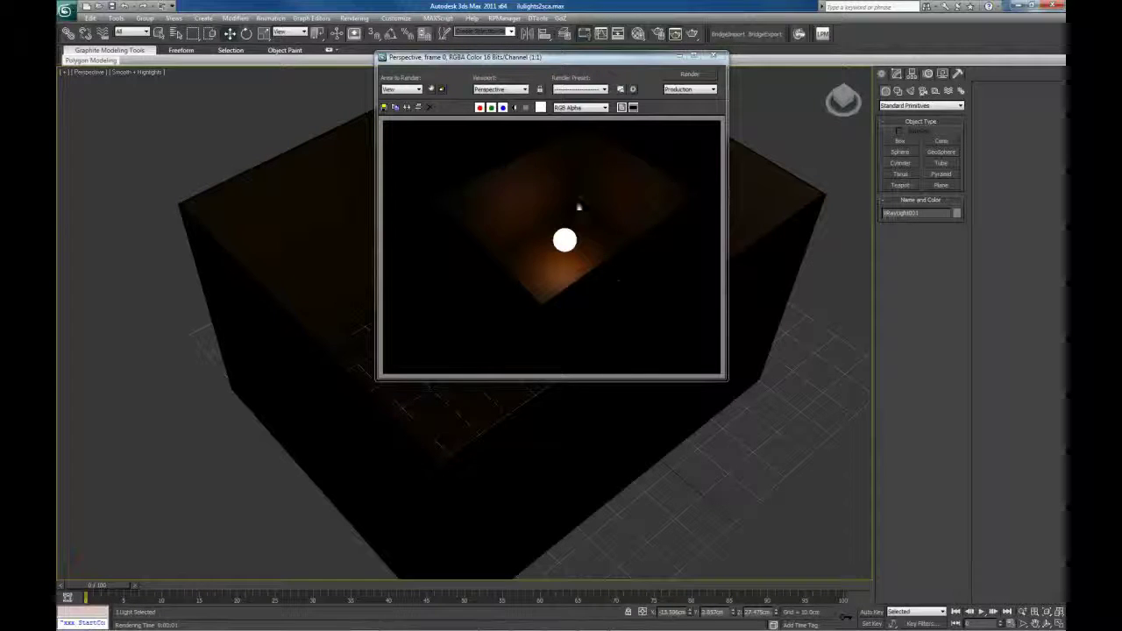
left_click(712, 56)
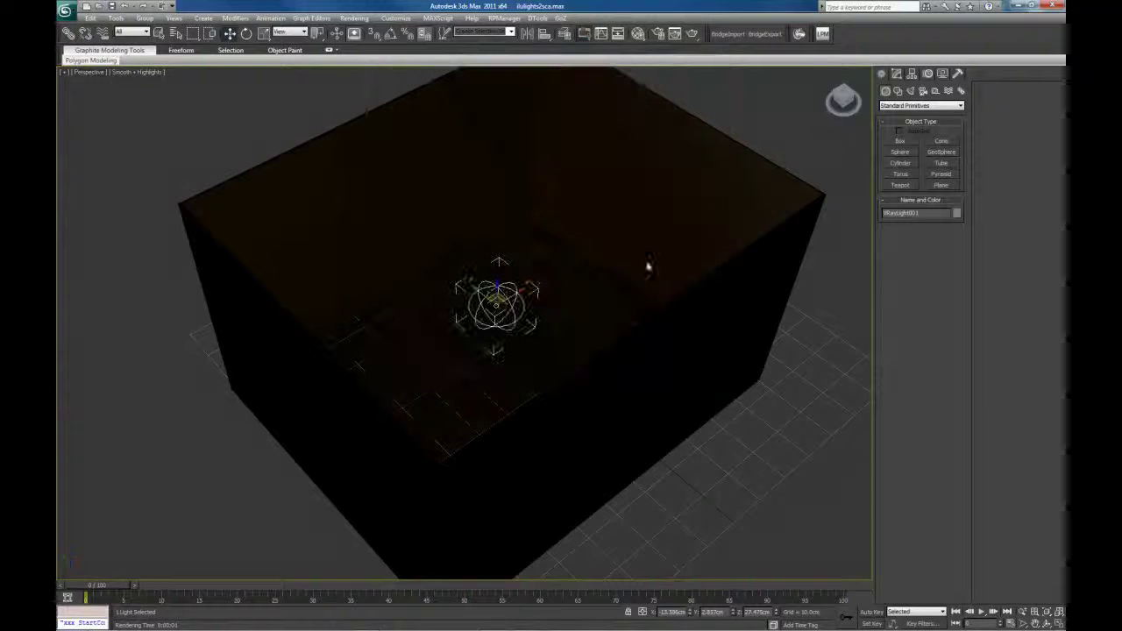
Raise the V-Ray sphere light's multiplier to 41 and test-render the brighter box interior
left_click(897, 74)
left_click(941, 301)
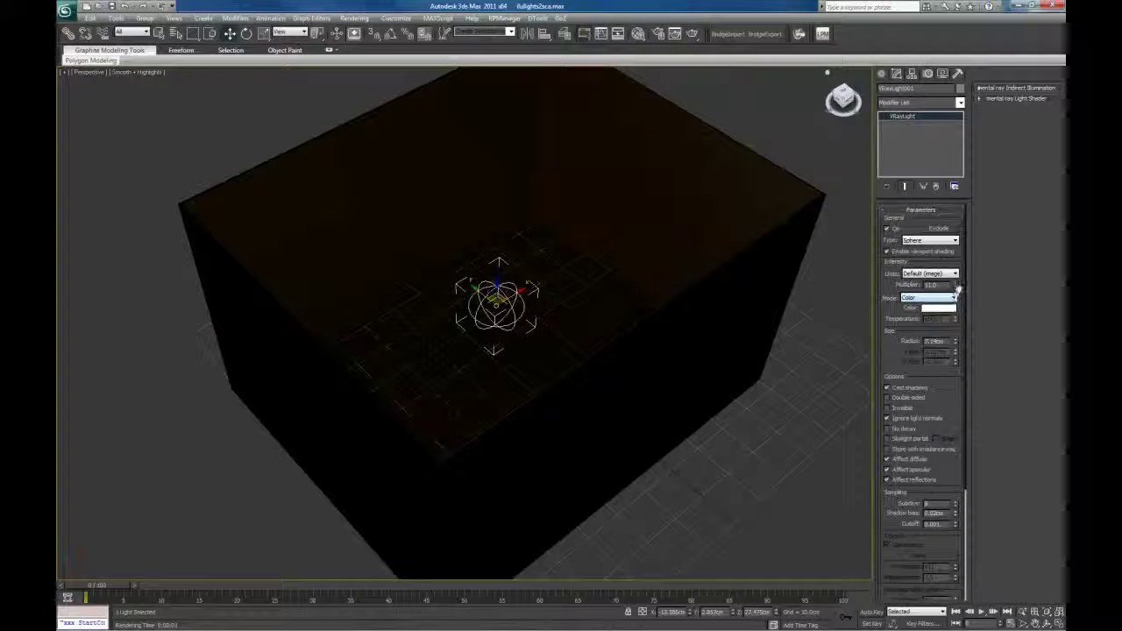
left_click_drag(958, 289, 955, 273)
key("shift+q")
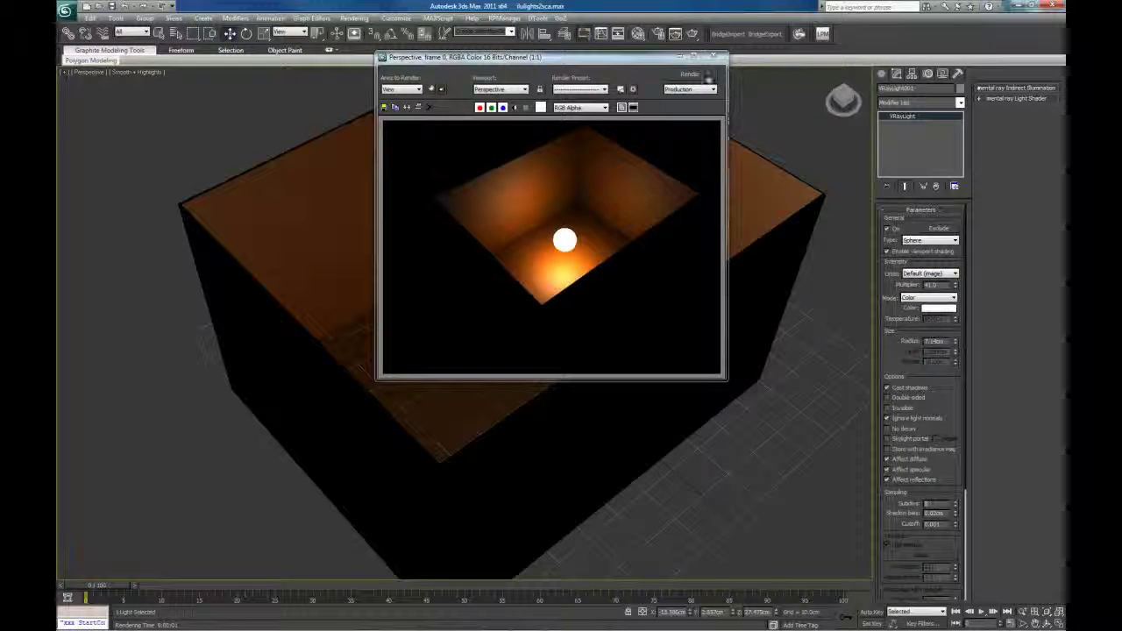
left_click(713, 56)
middle_click_drag(511, 411, 602, 370, "alt")
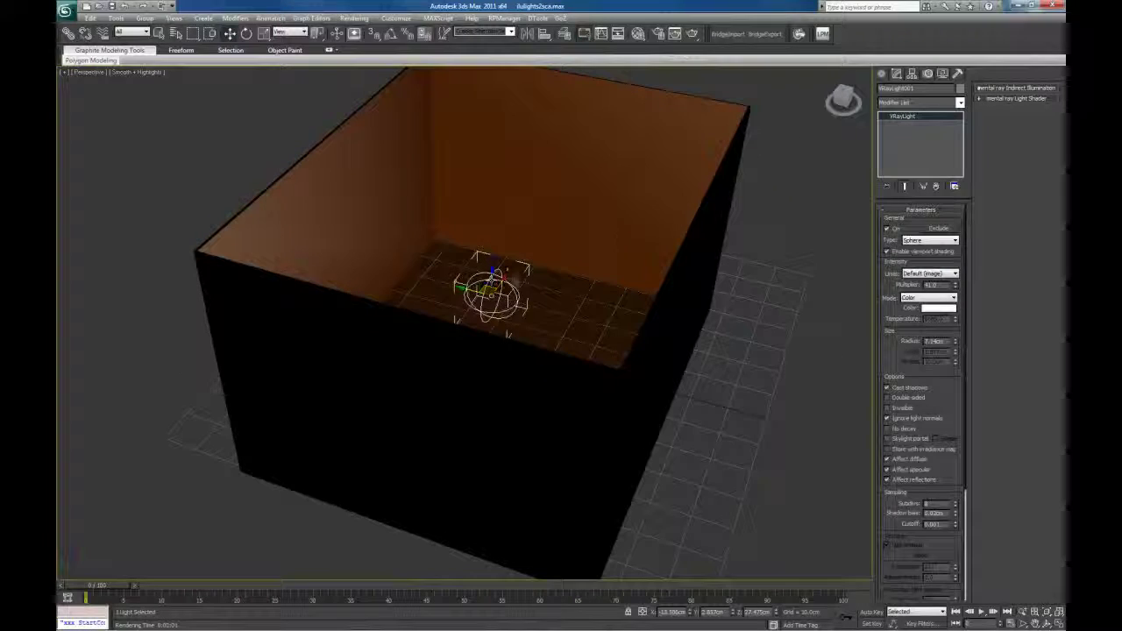
middle_click_drag(601, 321, 369, 200, "alt")
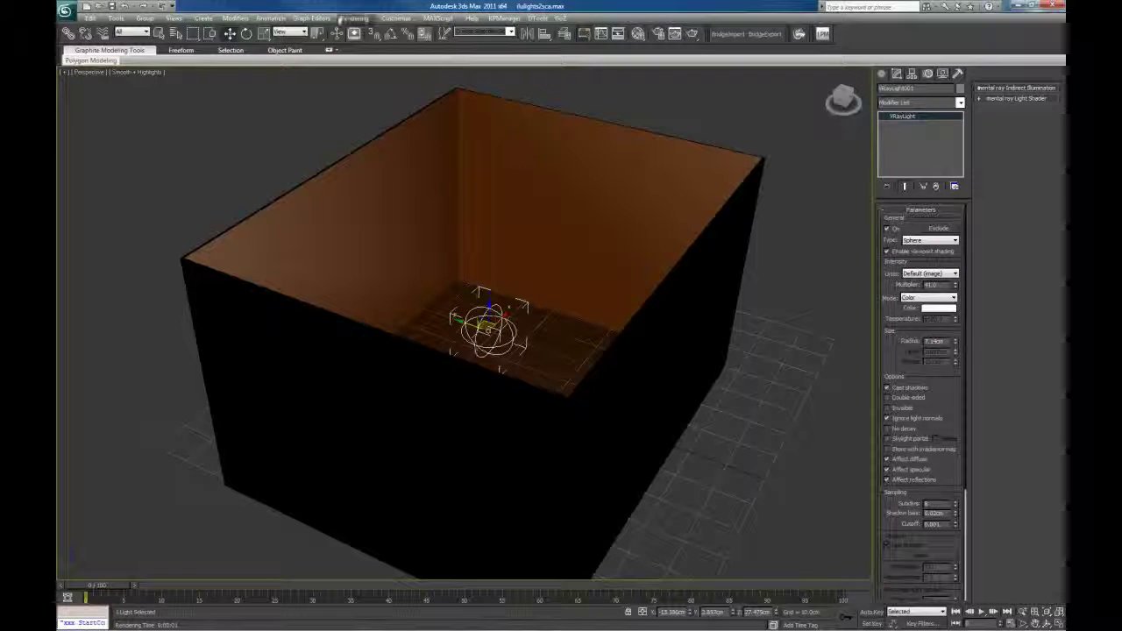
middle_click_drag(595, 335, 591, 306, "alt")
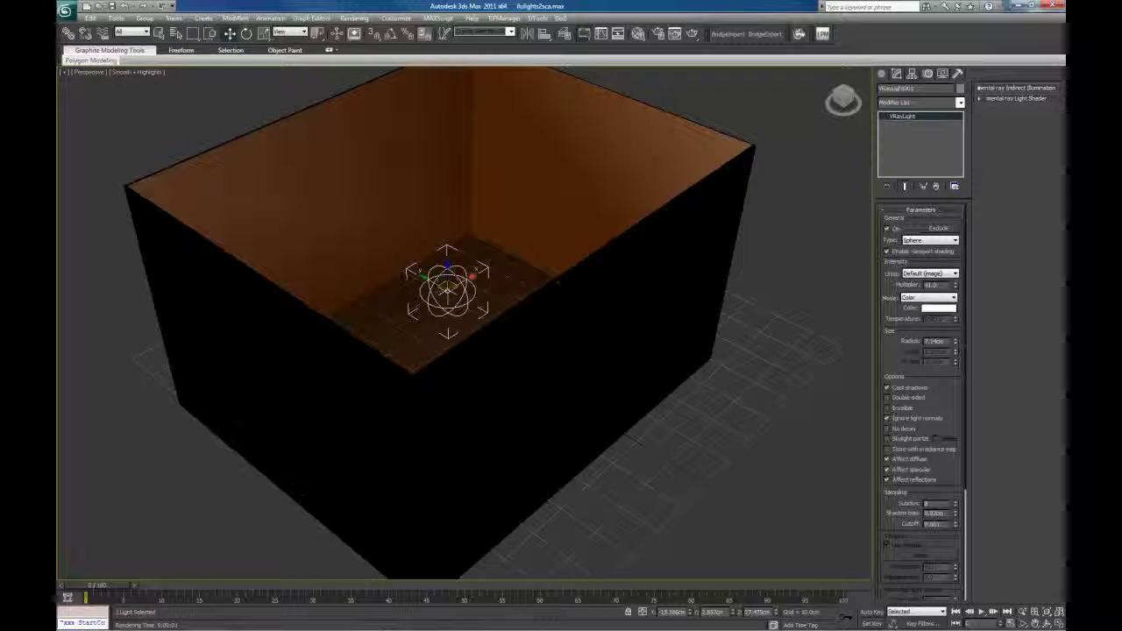
middle_click_drag(498, 295, 531, 281, "alt")
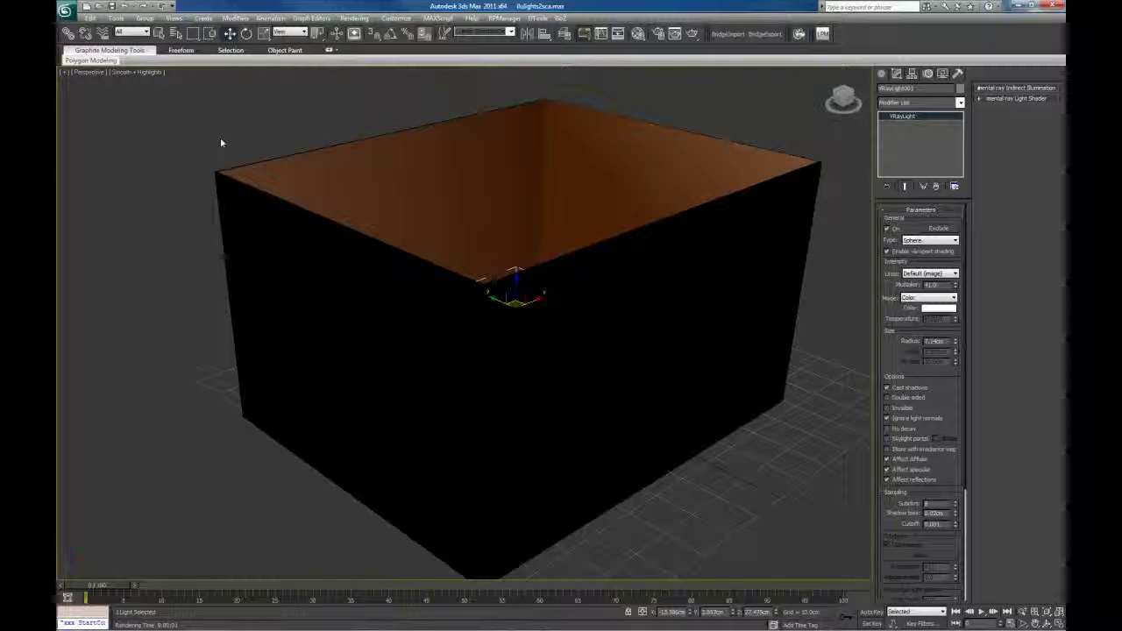
Look up the second box in the scene's geometry list and unhide all hidden objects
key("h")
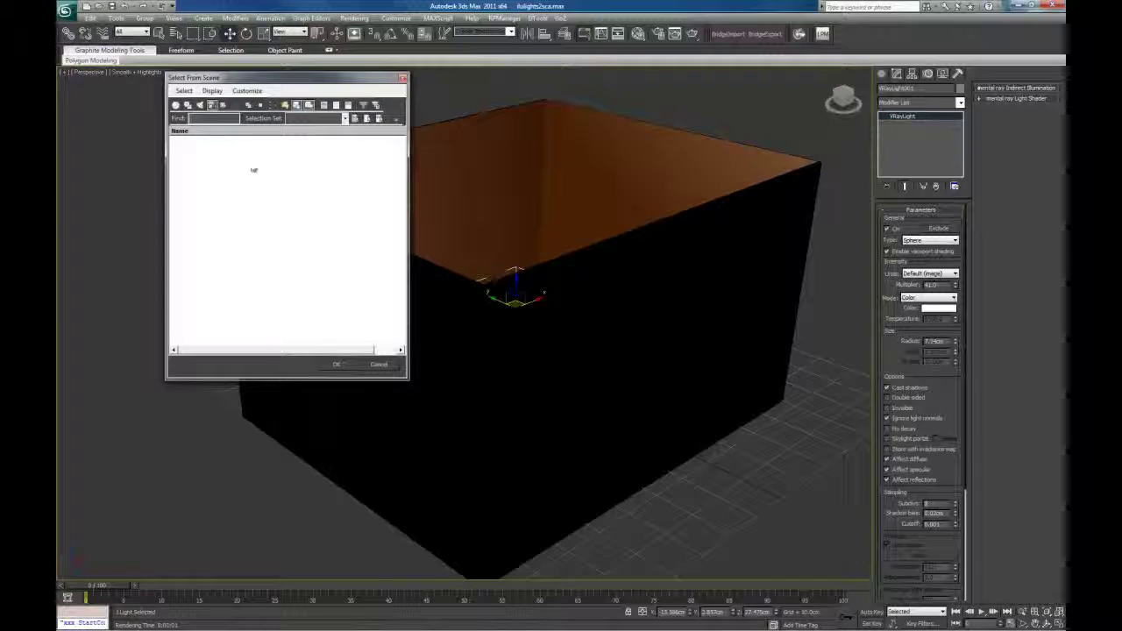
left_click(185, 103)
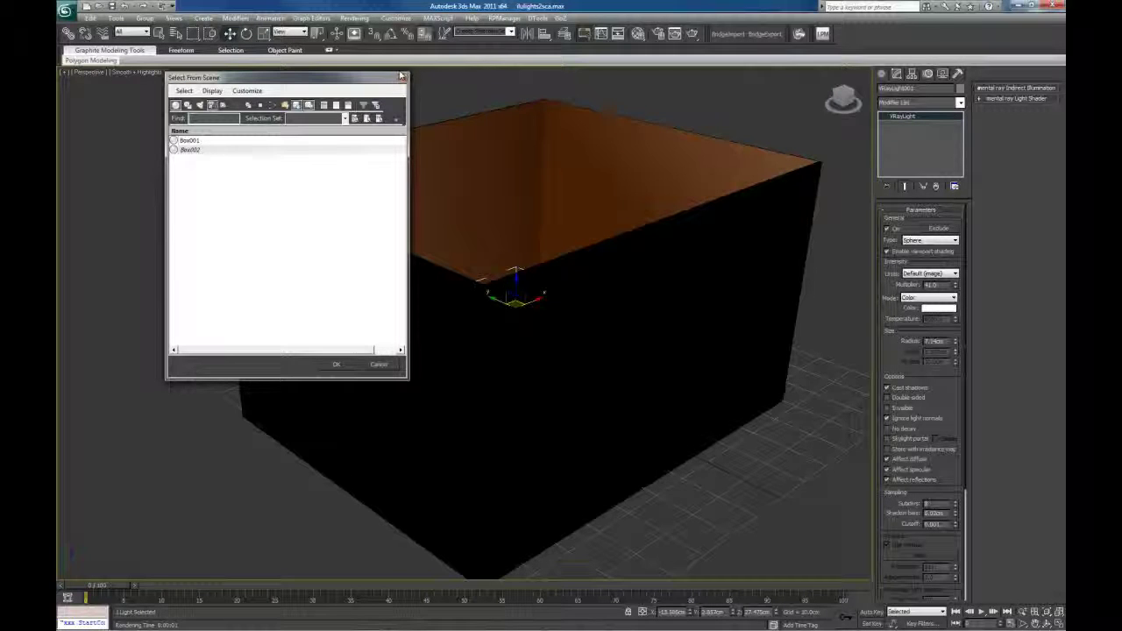
left_click(193, 150)
double_click(193, 151)
left_click(499, 333)
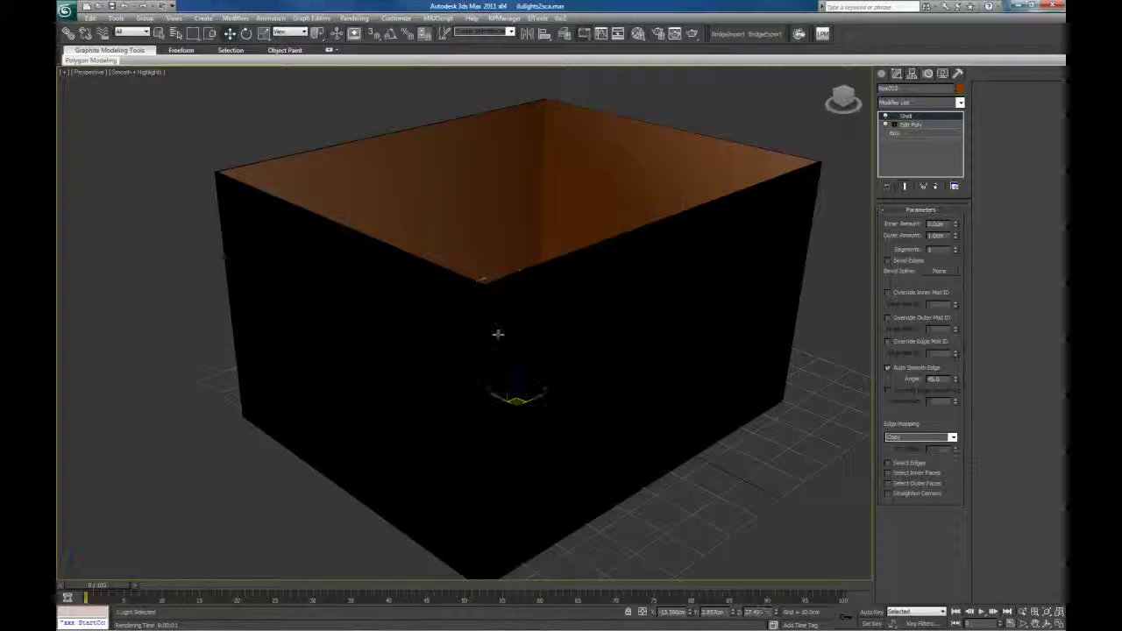
middle_click_drag(499, 333, 521, 370, "alt")
scroll(521, 370, "down", 5)
right_click(569, 398)
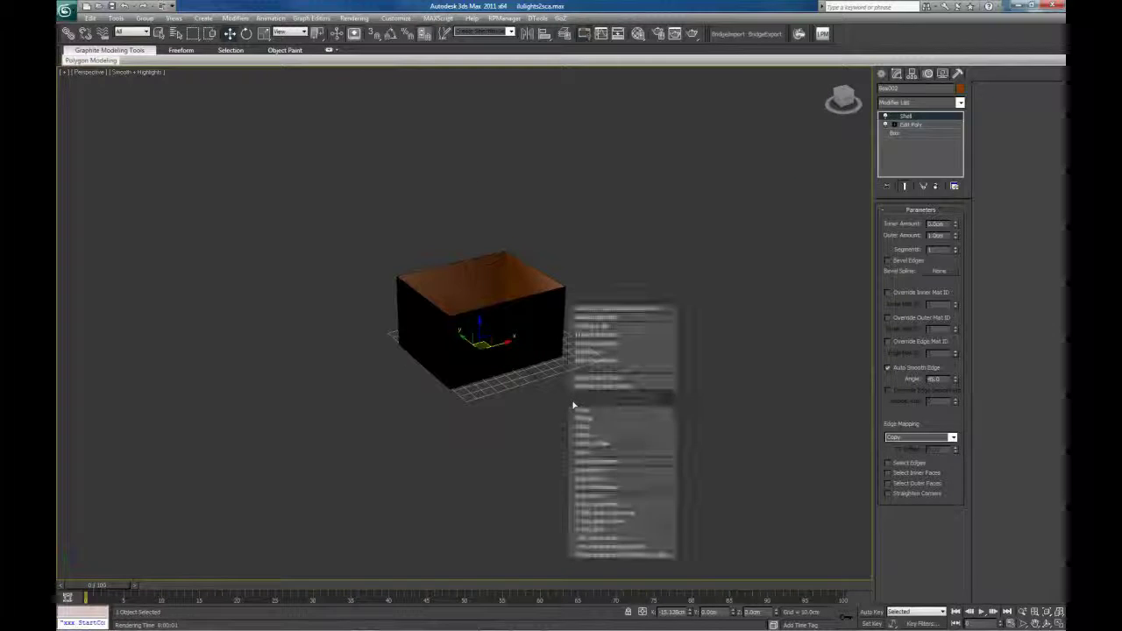
left_click(581, 353)
Frame the much larger box around the light, deselect it, and test-render how far the light reaches
mouse_move(528, 359)
middle_mouse_down("alt")
mouse_move(561, 353)
mouse_move(545, 406)
mouse_move(619, 369)
mouse_move(692, 377)
mouse_move(689, 404)
mouse_move(669, 359)
mouse_move(716, 400)
mouse_move(721, 447)
middle_mouse_up("alt")
scroll(561, 353, "down", 3)
key("z")
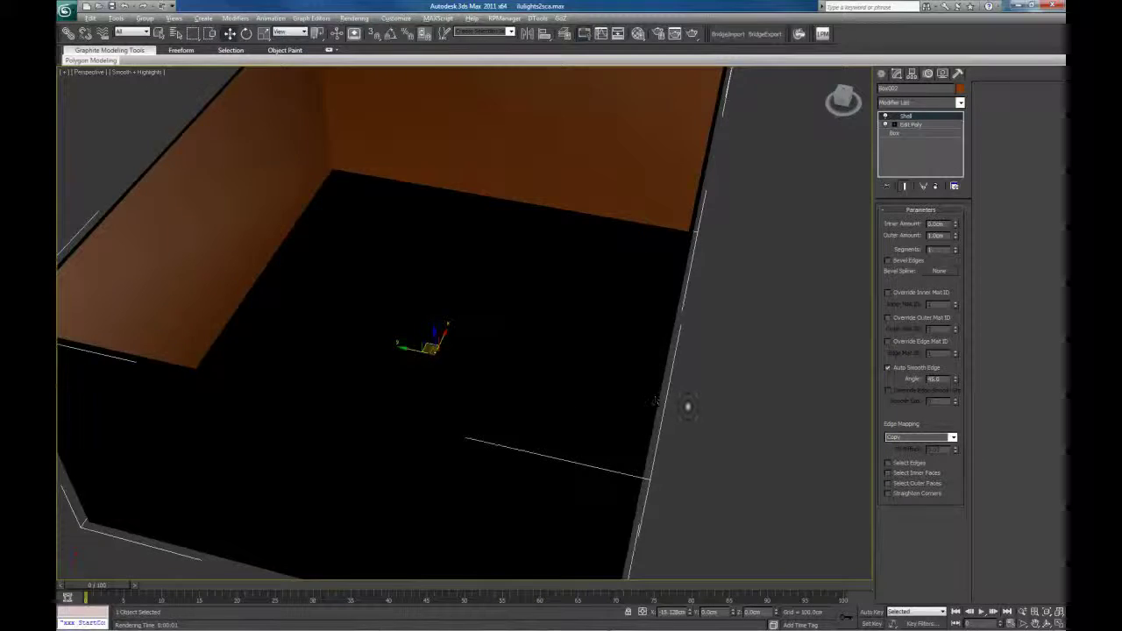
middle_click_drag(687, 406, 751, 413, "alt")
left_click(751, 412)
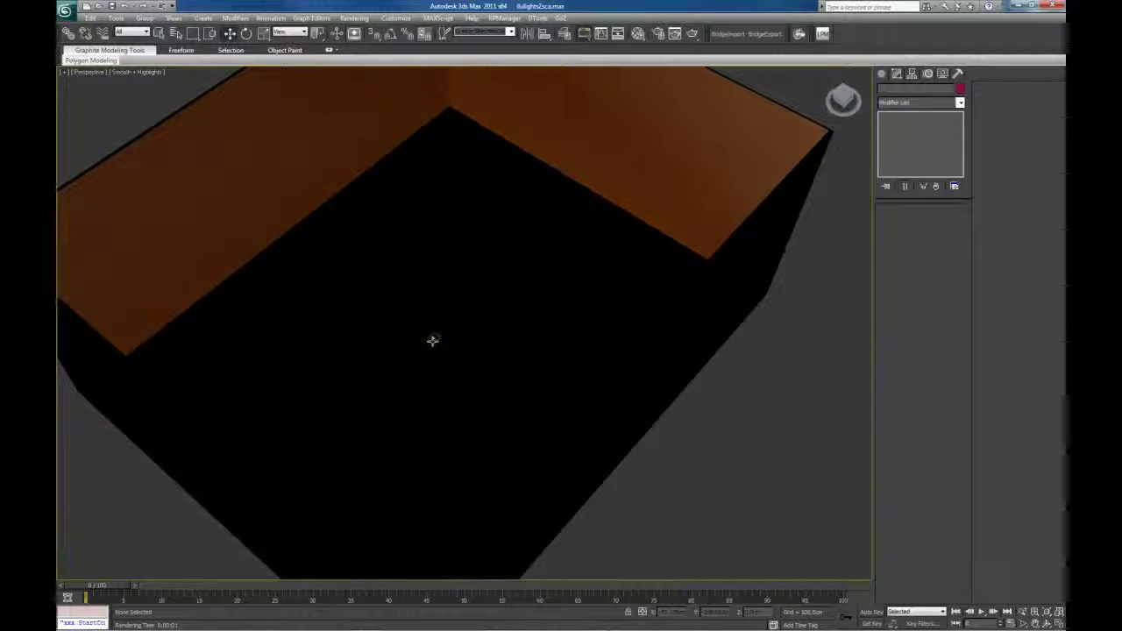
left_click(433, 340)
left_click(452, 372)
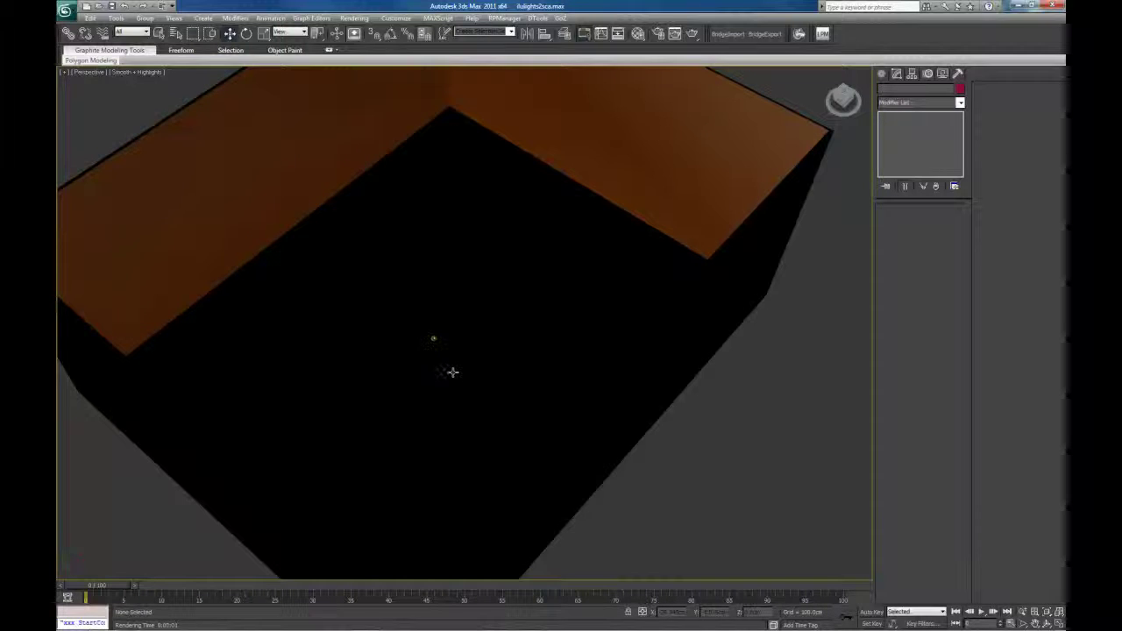
middle_click_drag(457, 369, 398, 275, "alt")
scroll(517, 391, "up", 5)
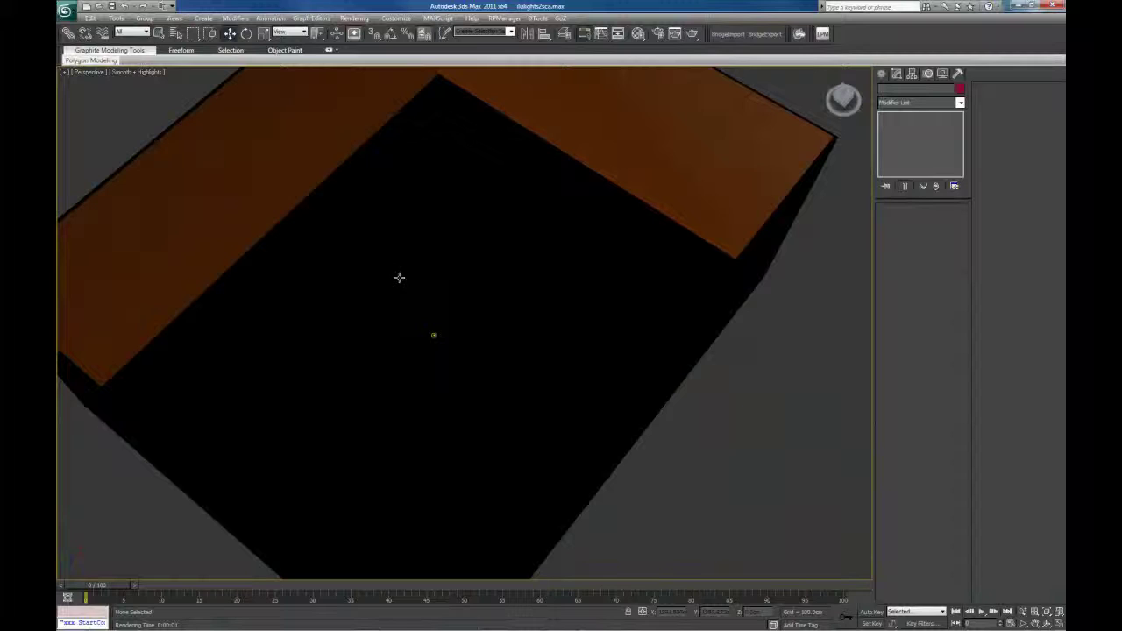
middle_click_drag(582, 275, 616, 358, "alt")
key("shift+q")
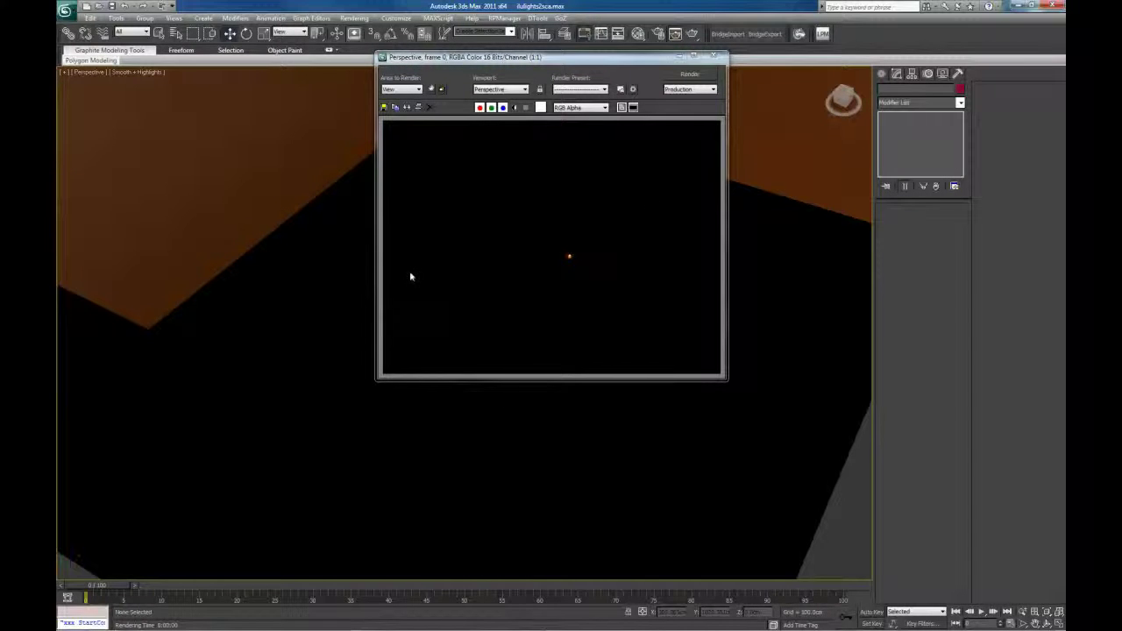
left_click(722, 57)
Switch the viewport to wireframe display and select the V-Ray sphere light at the center of the large box
middle_click_drag(573, 378, 553, 391, "alt")
left_click(508, 347)
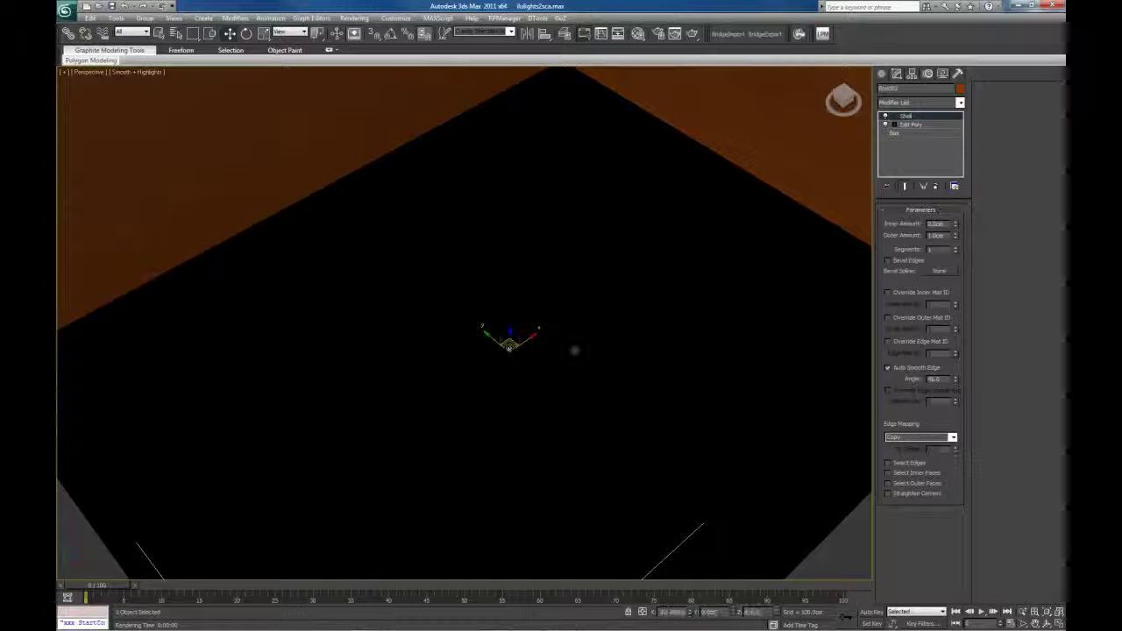
key("F3")
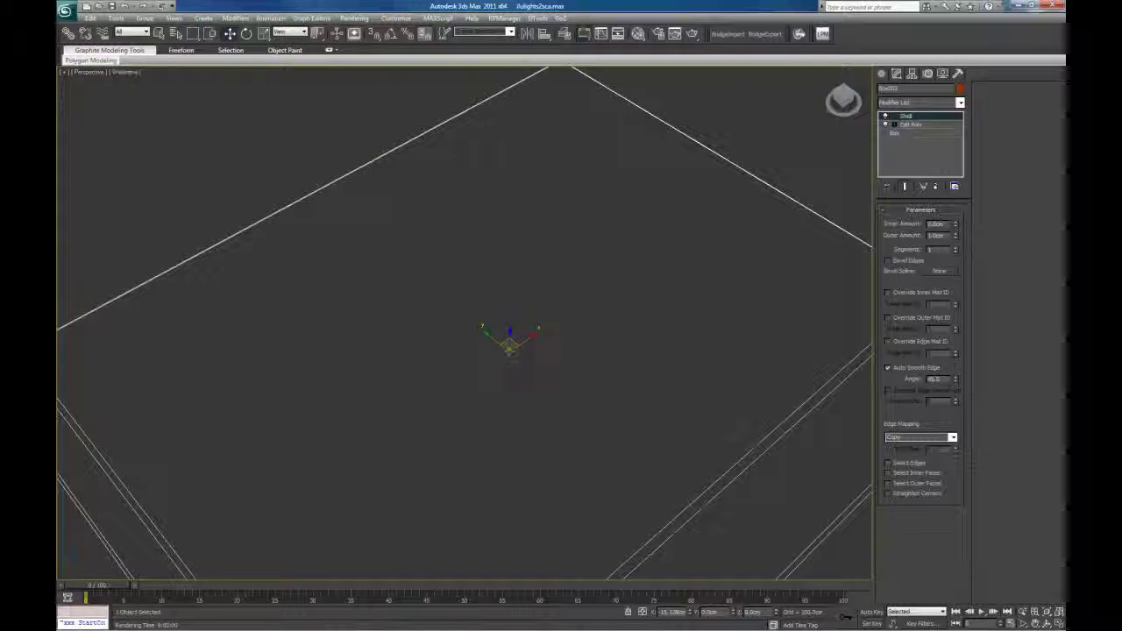
left_click(509, 349)
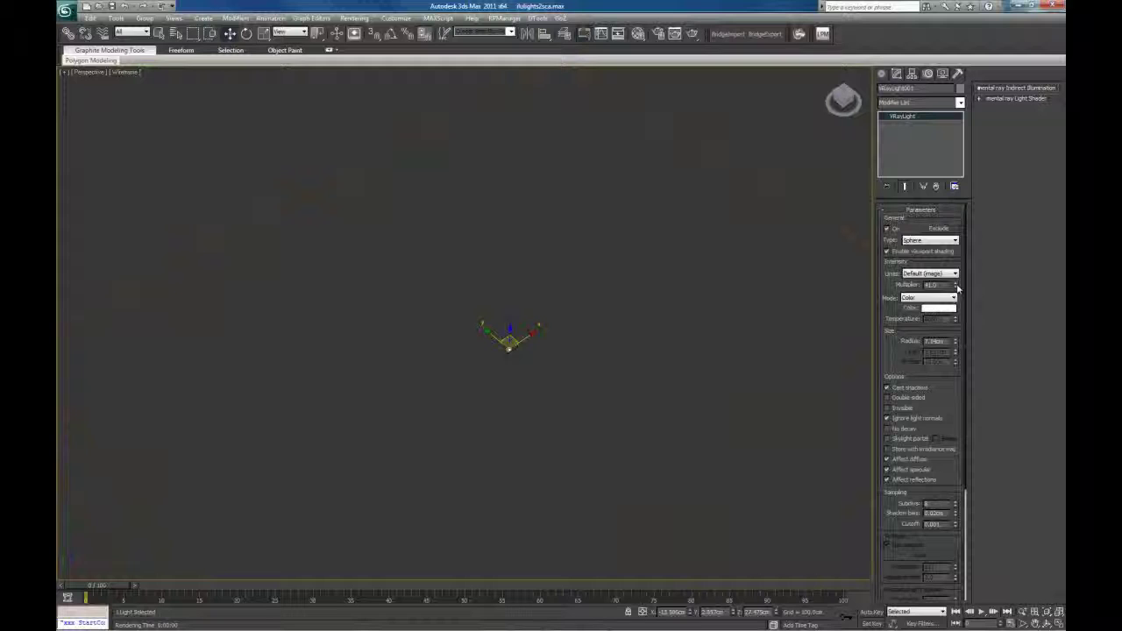
Raise the V-Ray sphere light's multiplier to above 4000 and re-render the large box, moving the render window aside
left_click_drag(955, 286, 881, 378)
left_click_drag(862, 121, 863, 116)
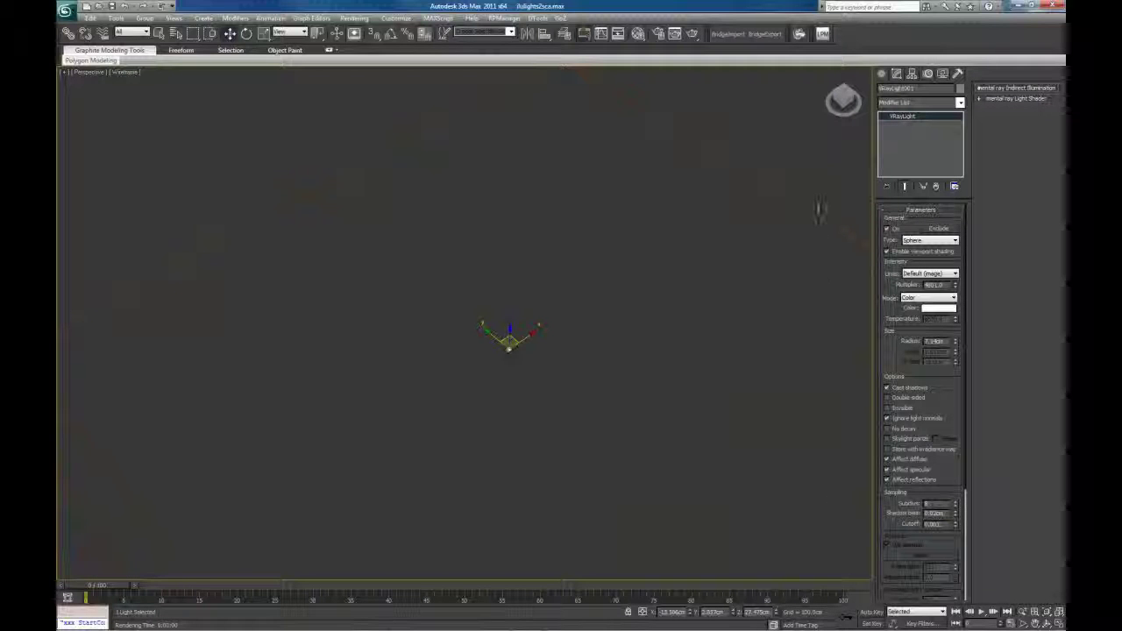
left_click_drag(819, 211, 816, 205)
key("shift+q")
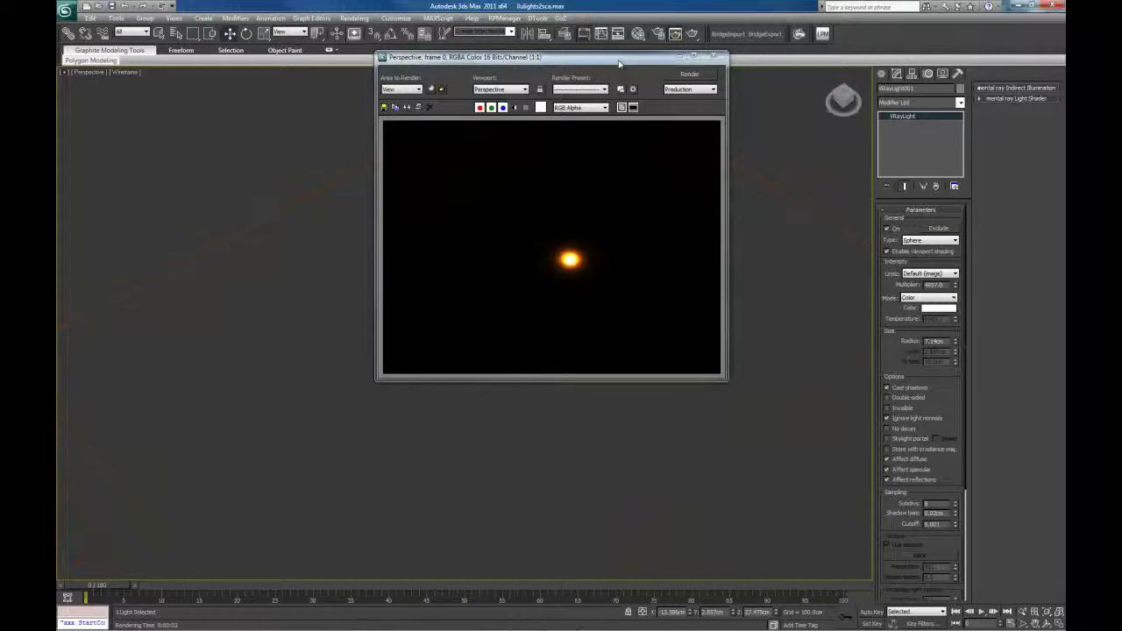
left_click_drag(658, 57, 907, 46)
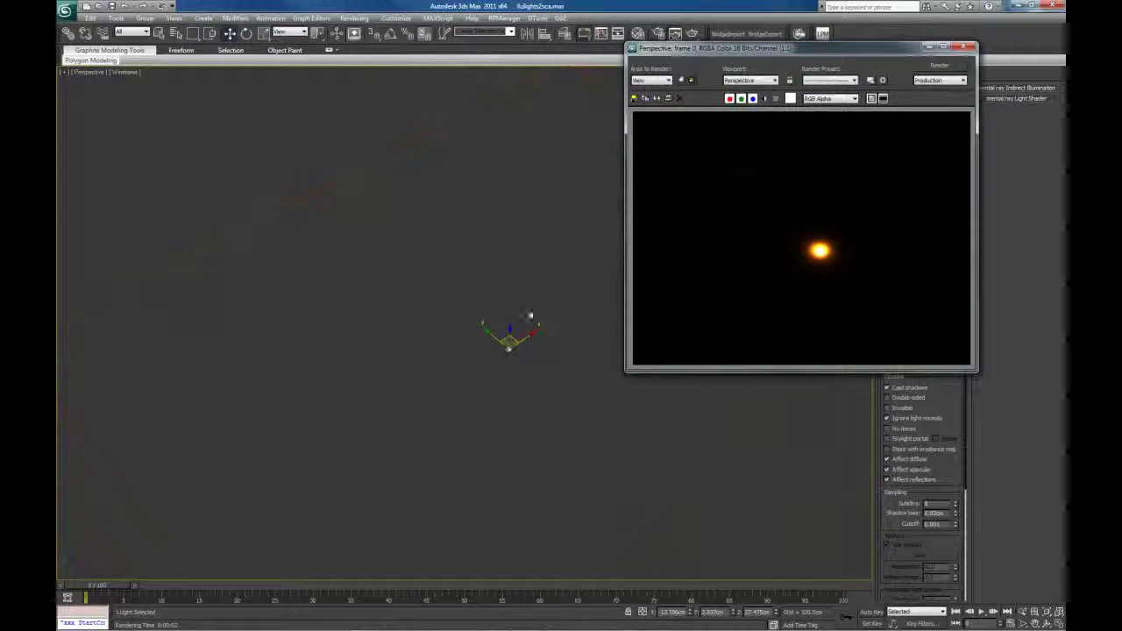
middle_click_drag(505, 378, 521, 379, "alt")
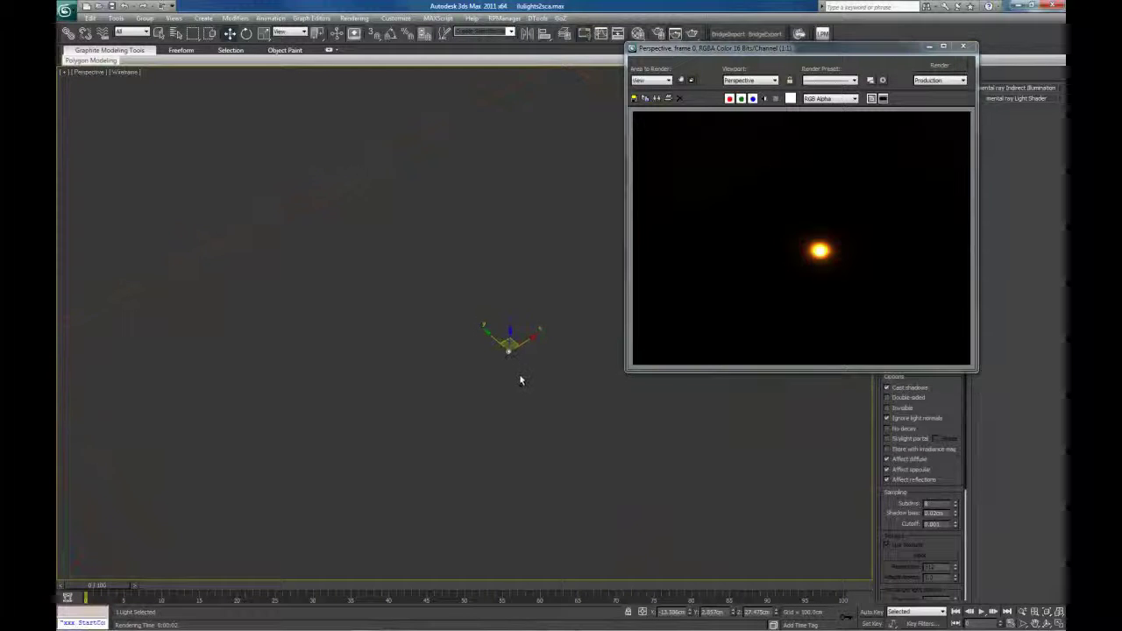
Move the V-Ray sphere light up to about Z 56.3 cm, raise its multiplier above 11000 and re-render, shifting the render window aside
left_click_drag(511, 337, 511, 334)
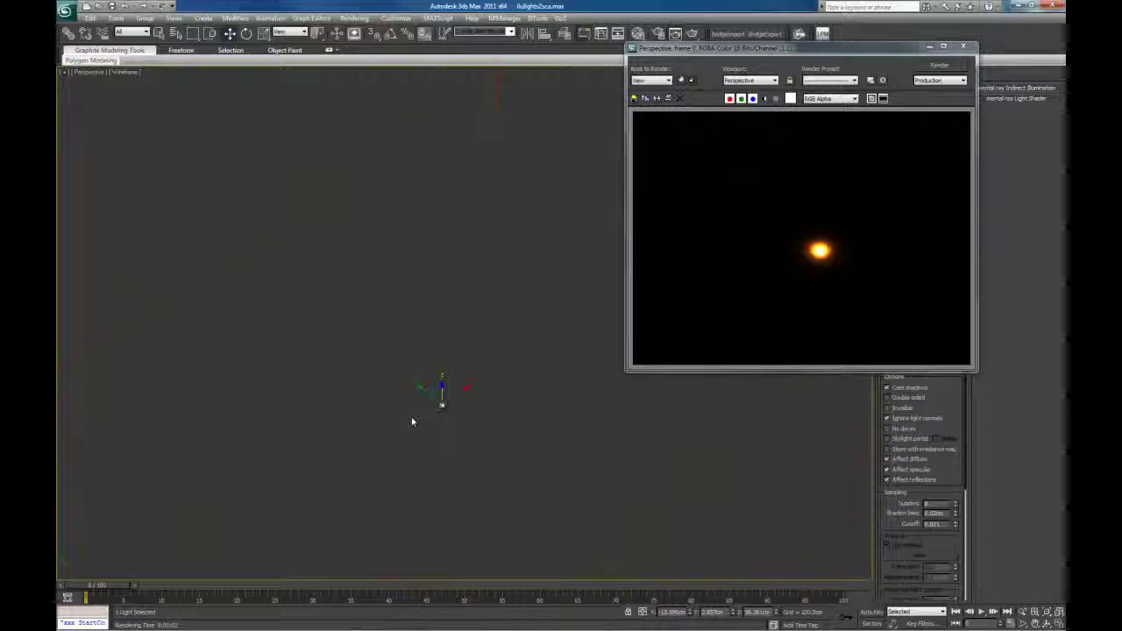
middle_click_drag(420, 387, 473, 371)
left_click_drag(864, 51, 682, 38)
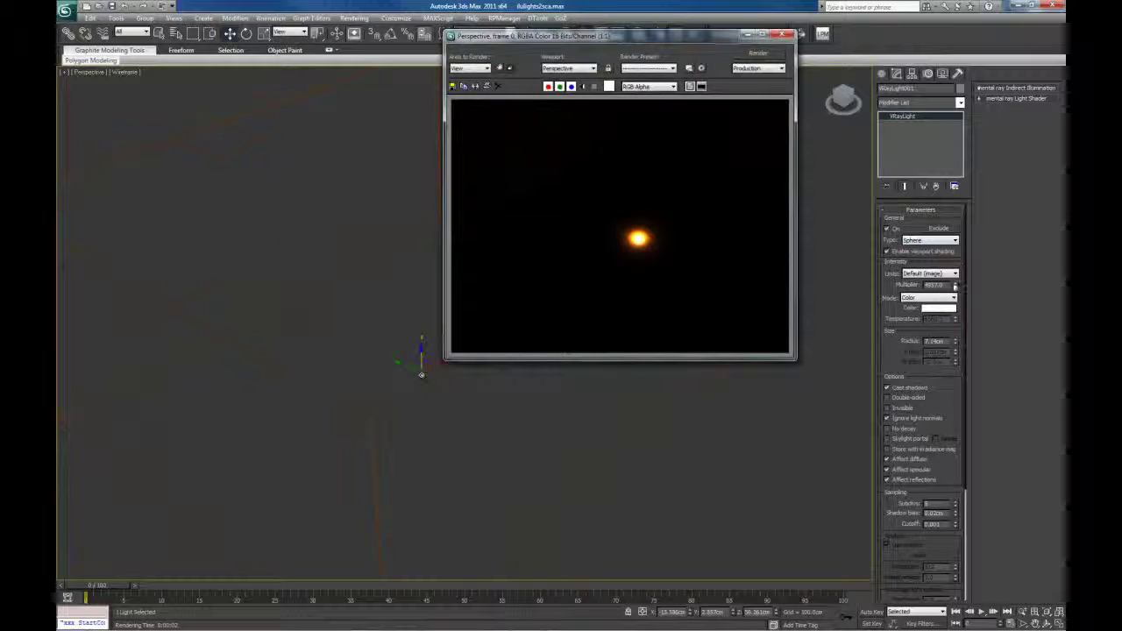
left_click_drag(918, 129, 509, 30)
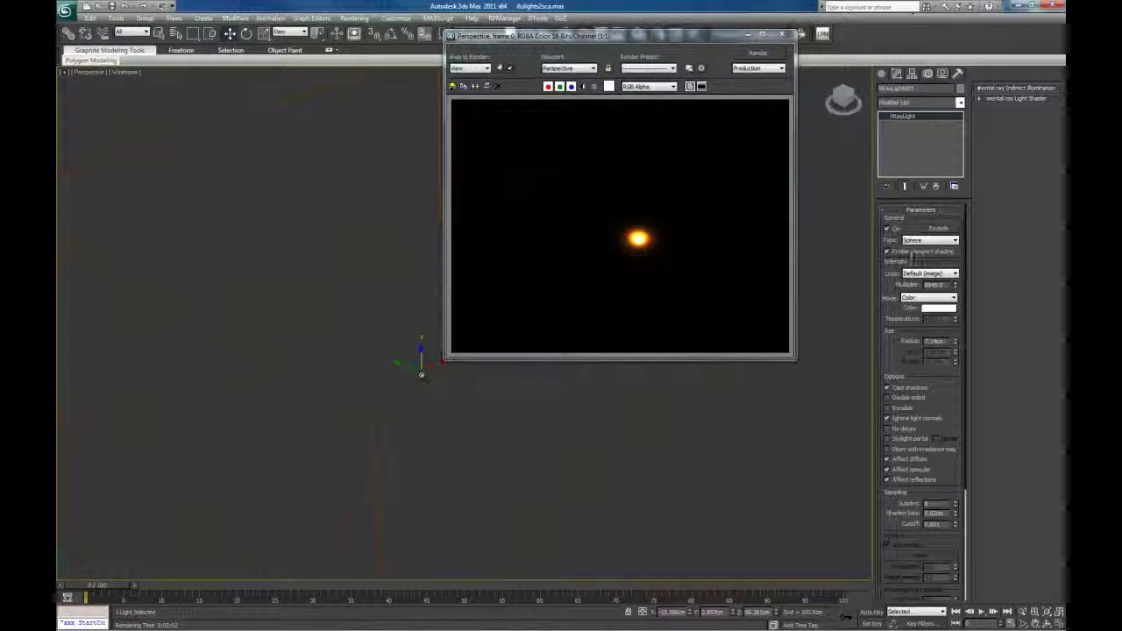
key("shift+q")
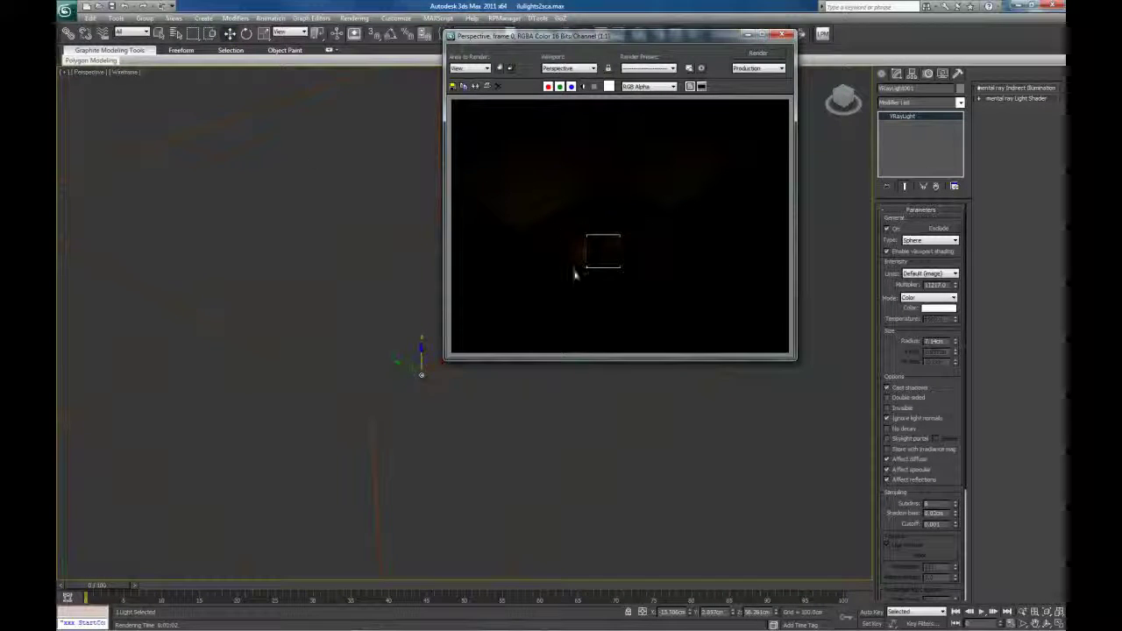
Increase the sphere light's multiplier to above 15000 and re-render the large box from a different angle
middle_click_drag(247, 303, 275, 323, "alt")
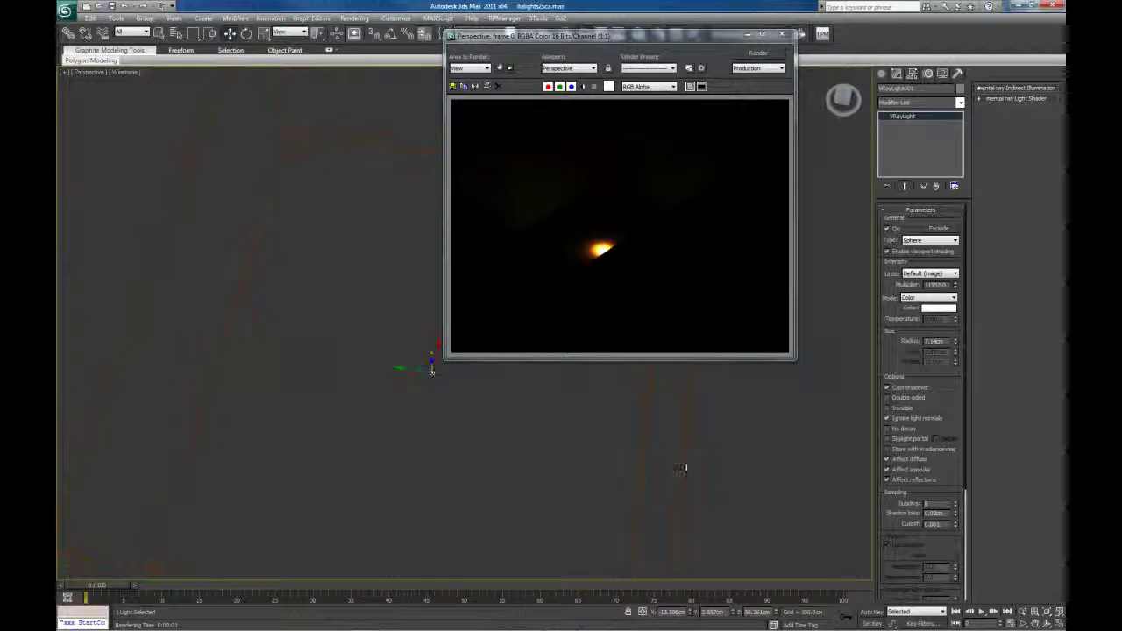
left_click_drag(685, 468, 686, 466)
key("shift+q")
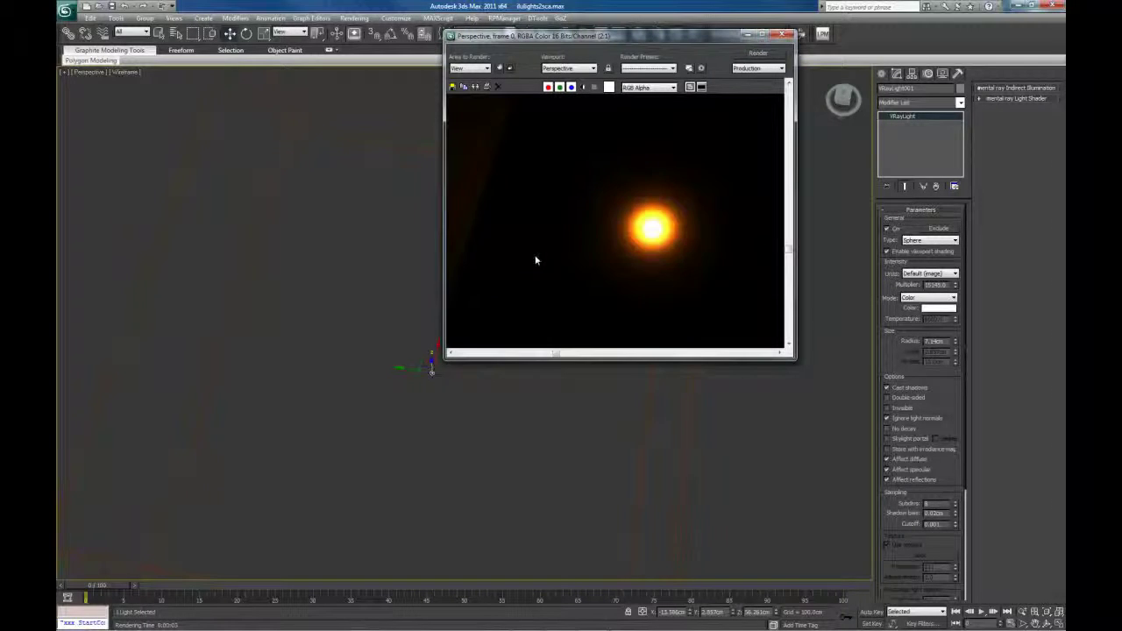
Examine how far the light's glow reaches toward the box walls in the enlarged render, and close the render window
middle_click_drag(536, 261, 613, 271)
middle_click_drag(741, 254, 616, 249)
middle_click_drag(704, 267, 648, 253)
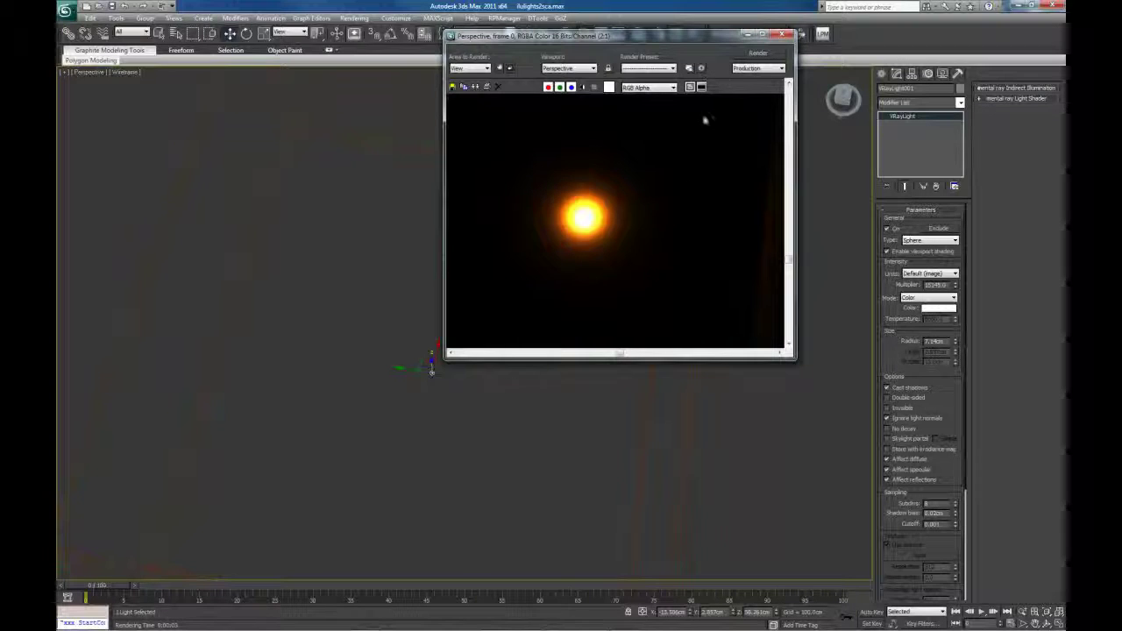
left_click(782, 35)
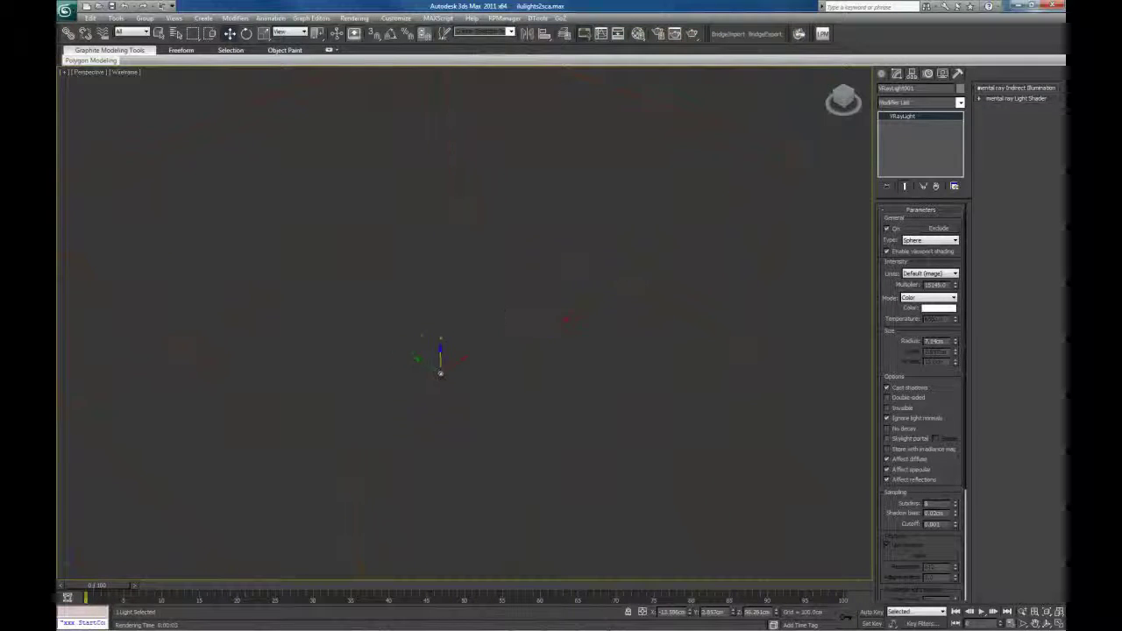
middle_click_drag(631, 272, 632, 299, "alt")
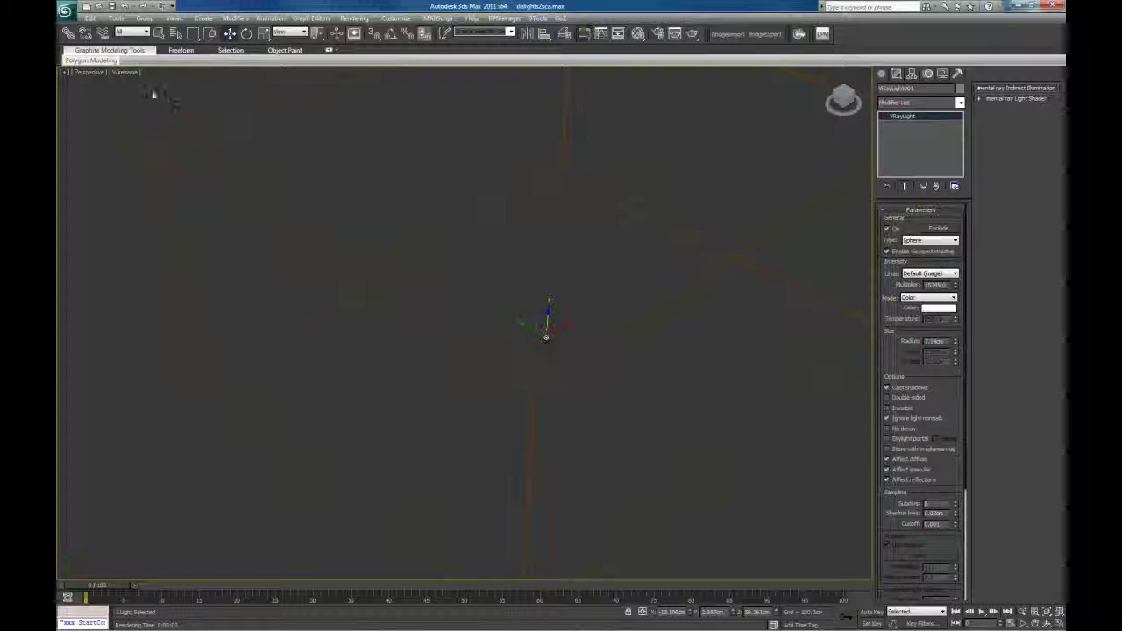
Open the recent scene file ilulights.max in place of the current scene
left_click(64, 10)
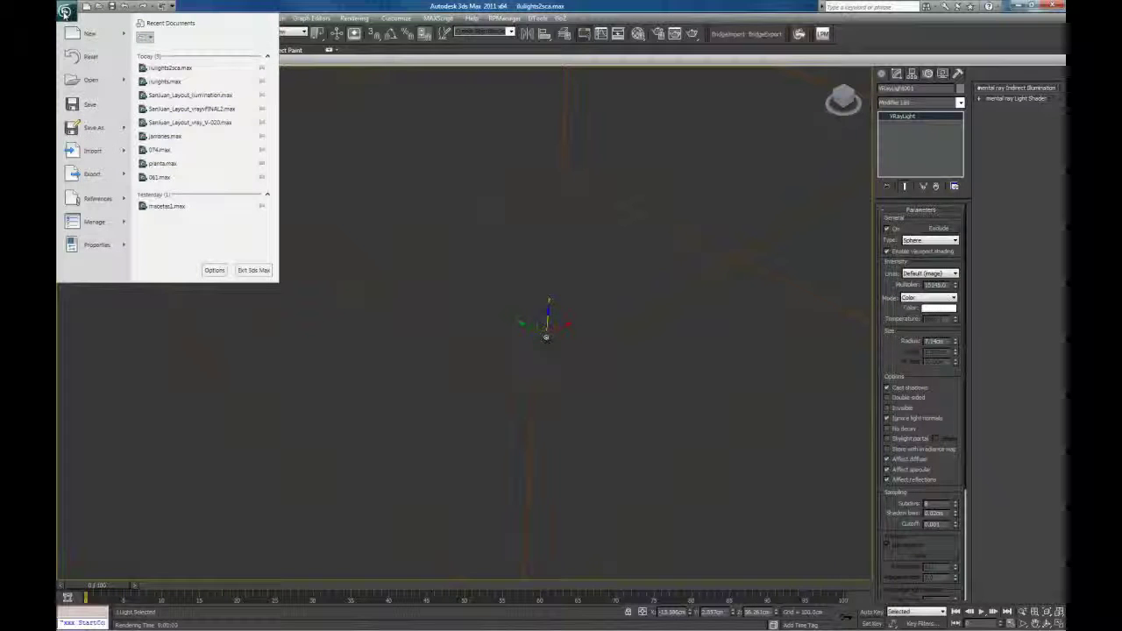
left_click(155, 78)
left_click(570, 356)
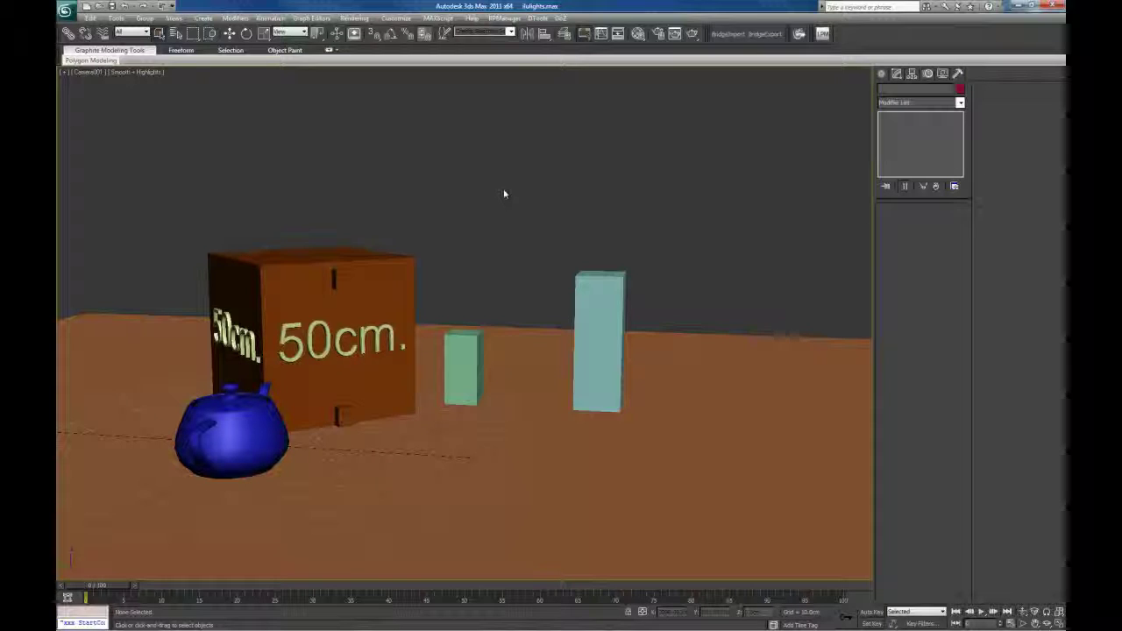
Render the Camera001 view with the default lighting and move the render window clear of the light's position
key("shift+q")
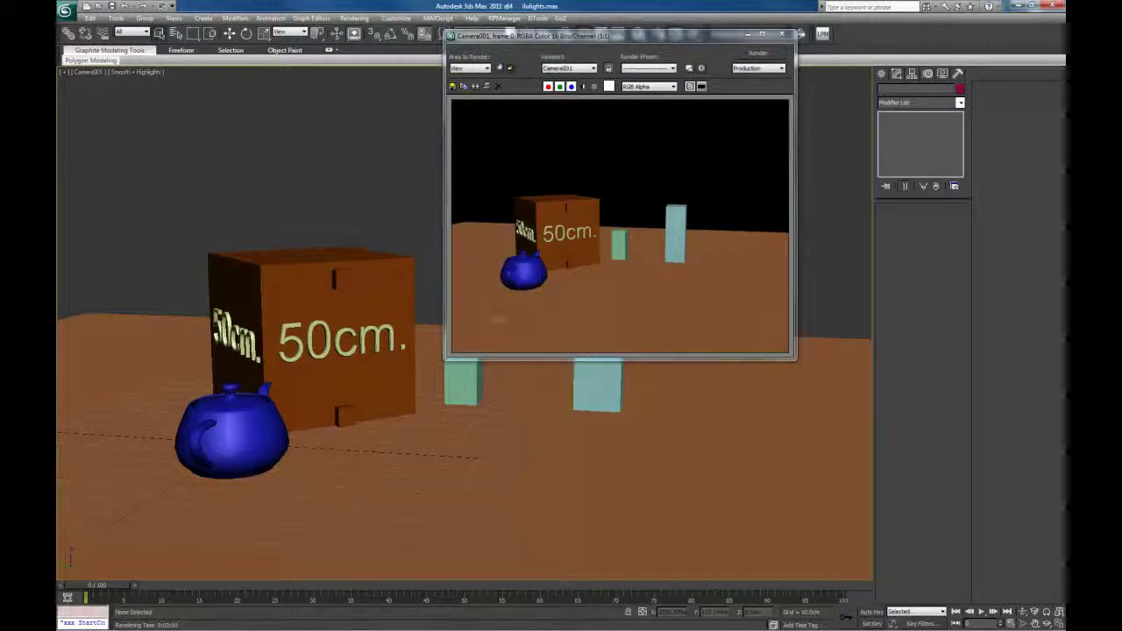
left_click_drag(543, 36, 296, 53)
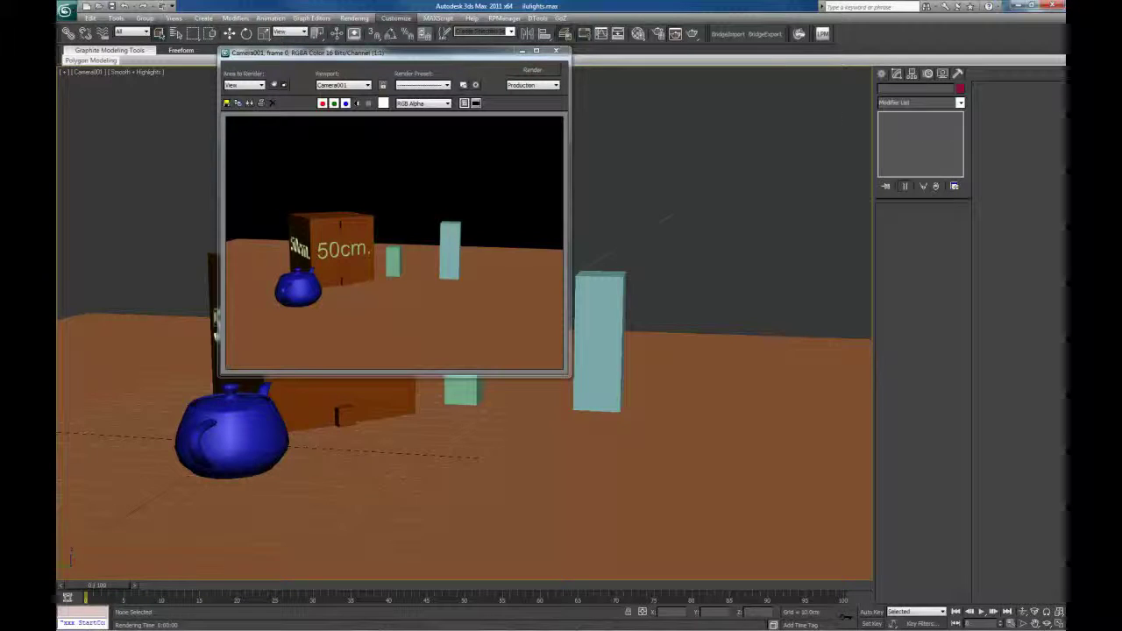
left_click_drag(436, 60, 359, 64)
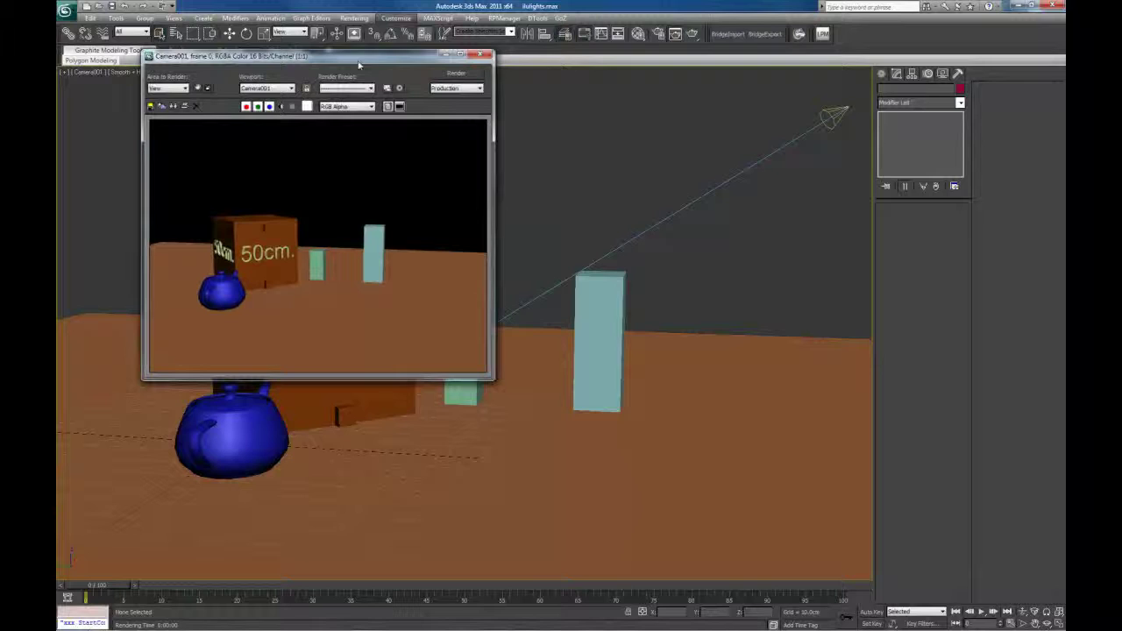
Render the Camera001 view again with the target spotlight lighting the scene
left_click(844, 116)
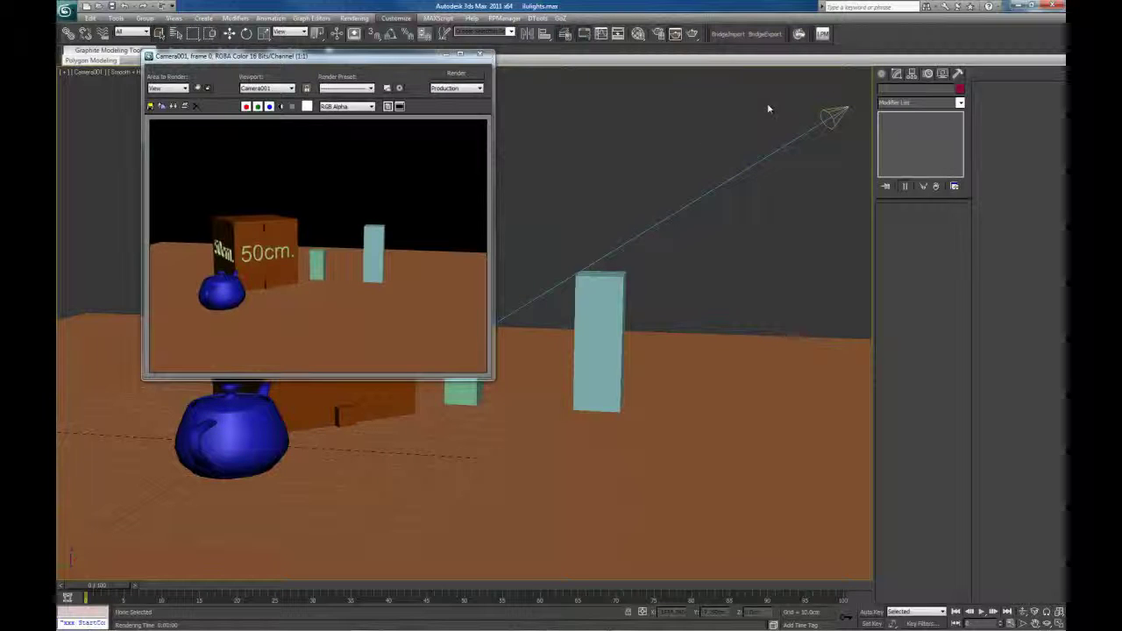
key("shift+q")
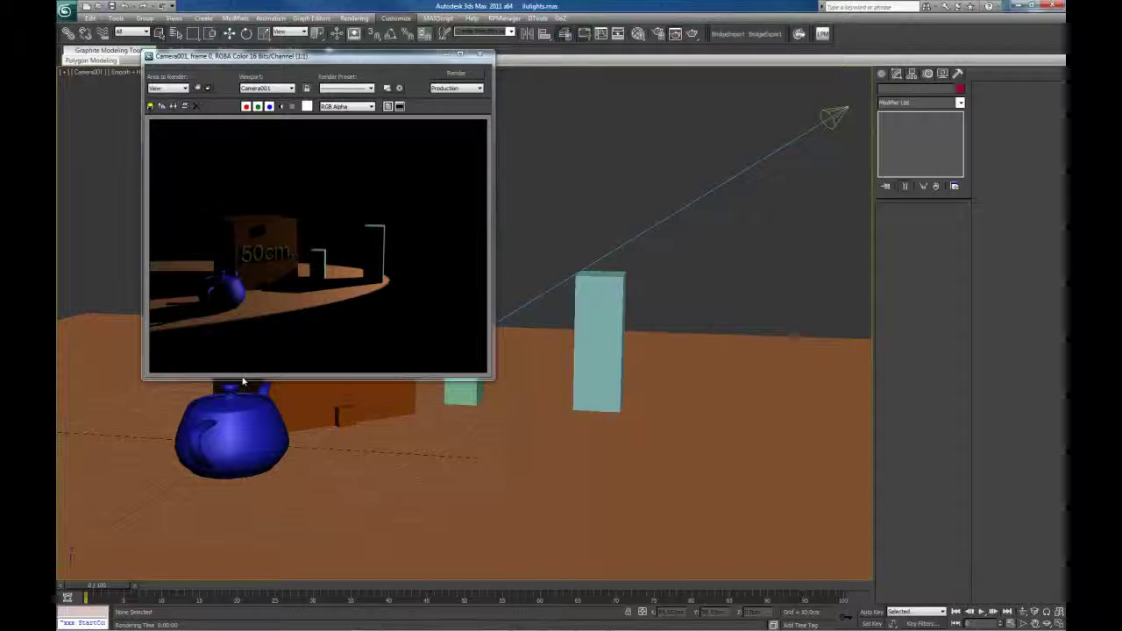
left_click(252, 308)
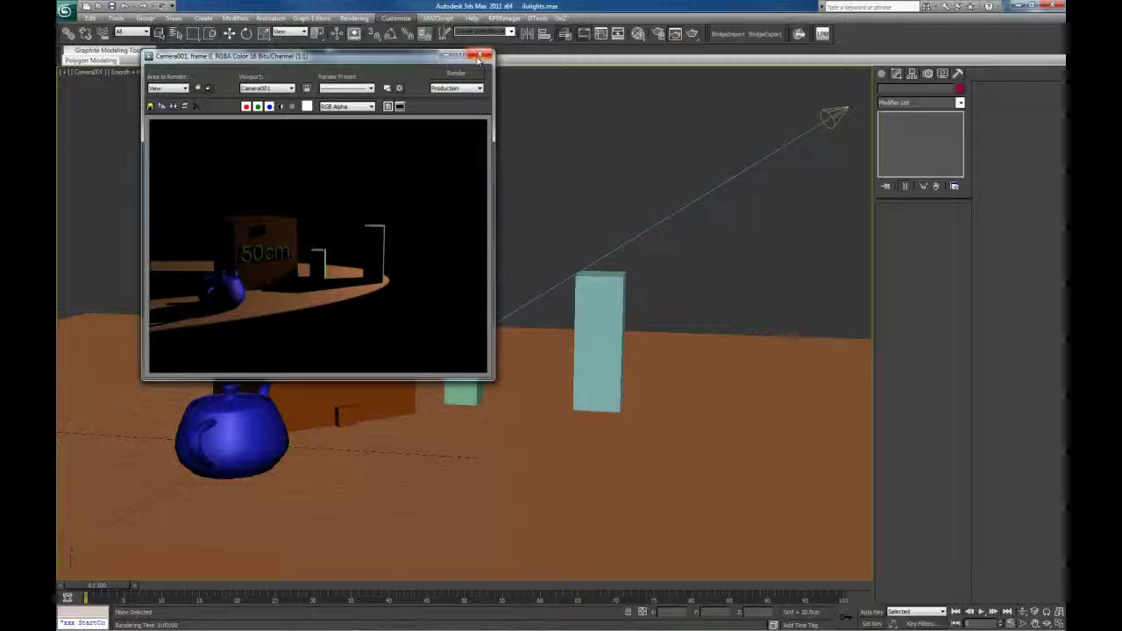
Examine the spotlight's cone edge and the shadows of the teapot, 50cm box and two columns in the enlarged render
scroll(371, 296, "up", 1)
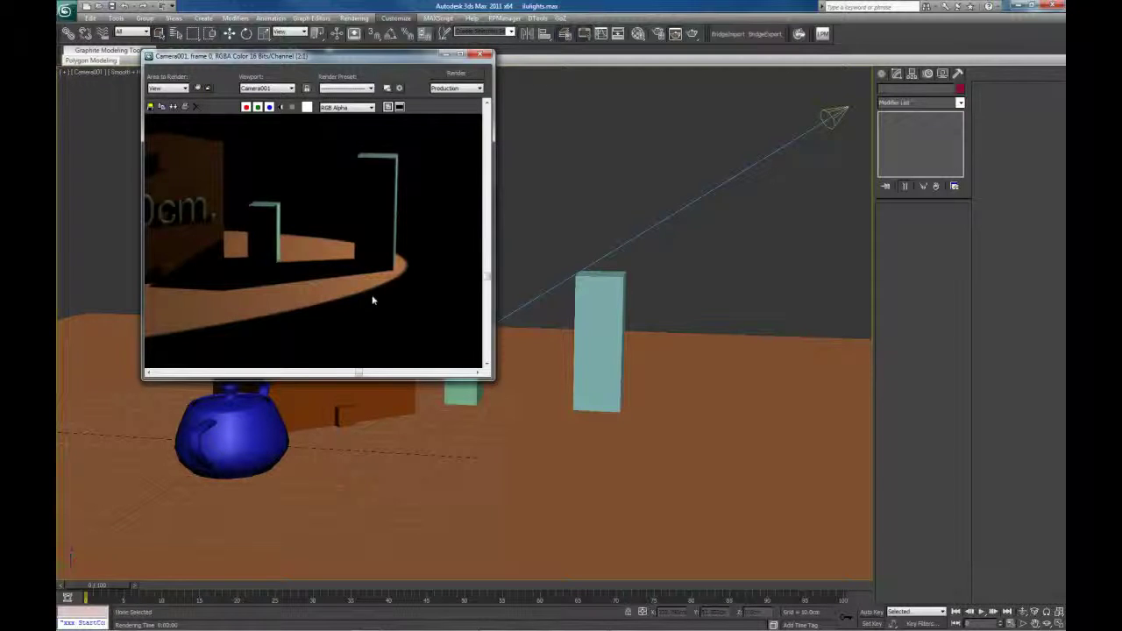
middle_click_drag(246, 265, 352, 299)
scroll(375, 283, "down", 2)
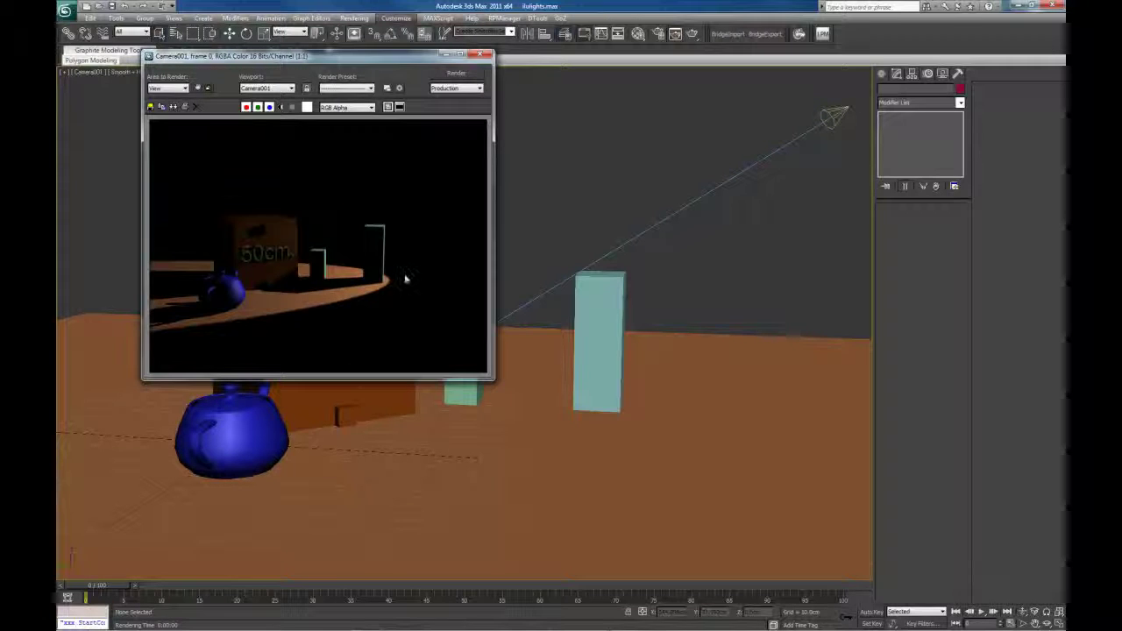
scroll(326, 296, "up", 1)
middle_click_drag(326, 296, 449, 294)
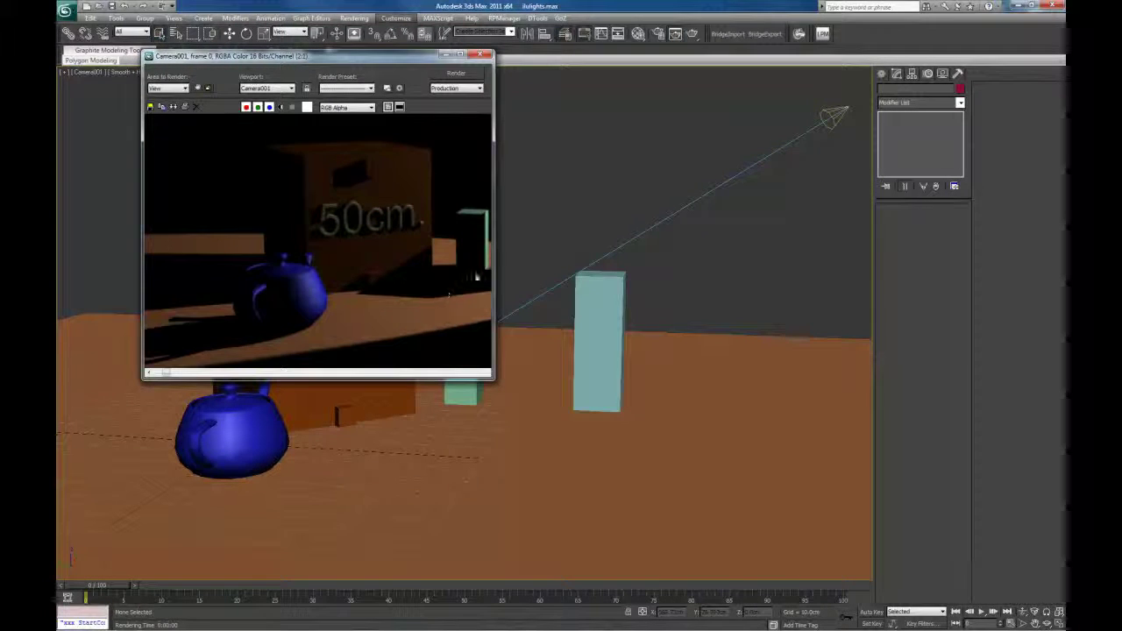
middle_click_drag(309, 272, 270, 293)
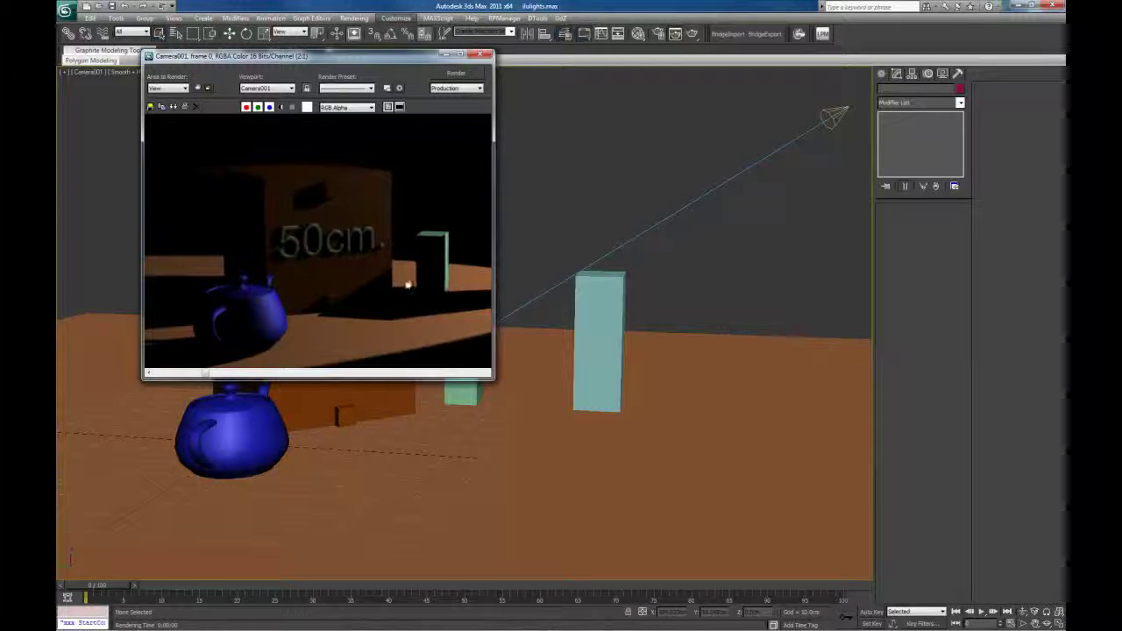
middle_click_drag(407, 283, 307, 283)
scroll(334, 291, "down", 1)
scroll(325, 301, "up", 1)
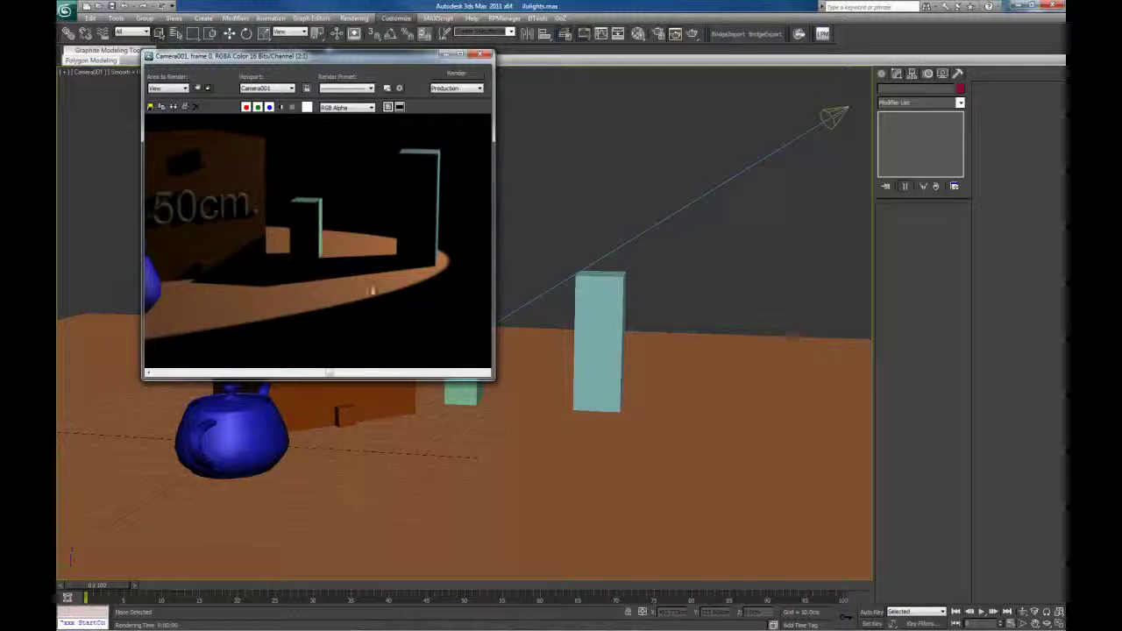
middle_click_drag(360, 280, 385, 275)
scroll(390, 268, "down", 1)
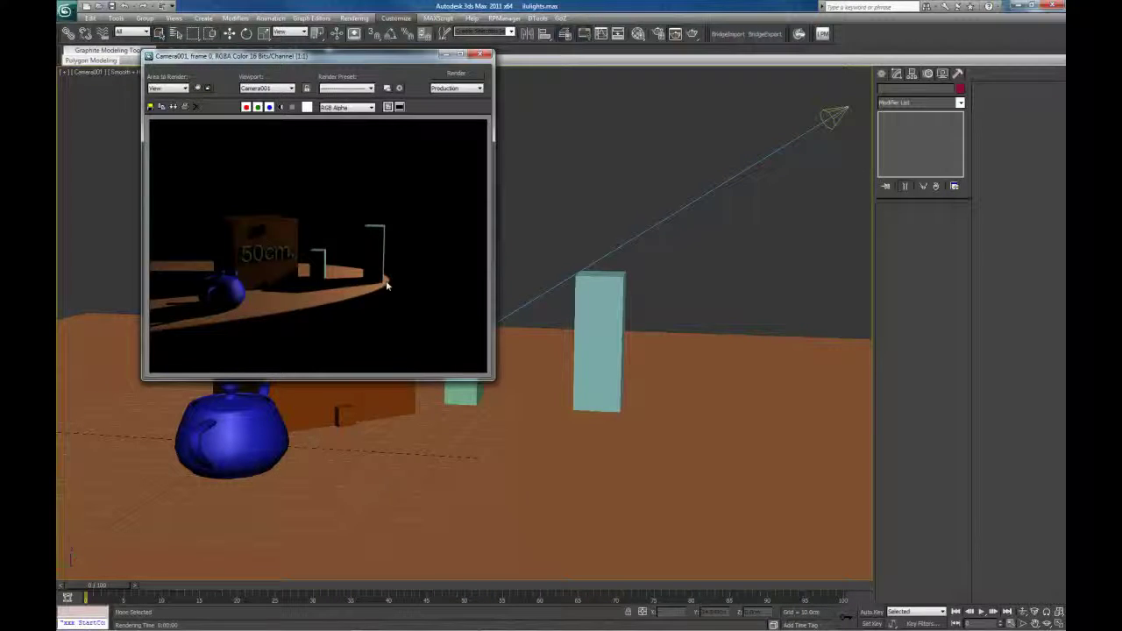
Take the target spotlight out of the scene and bring in the photometric disc light in its place
left_click(824, 116)
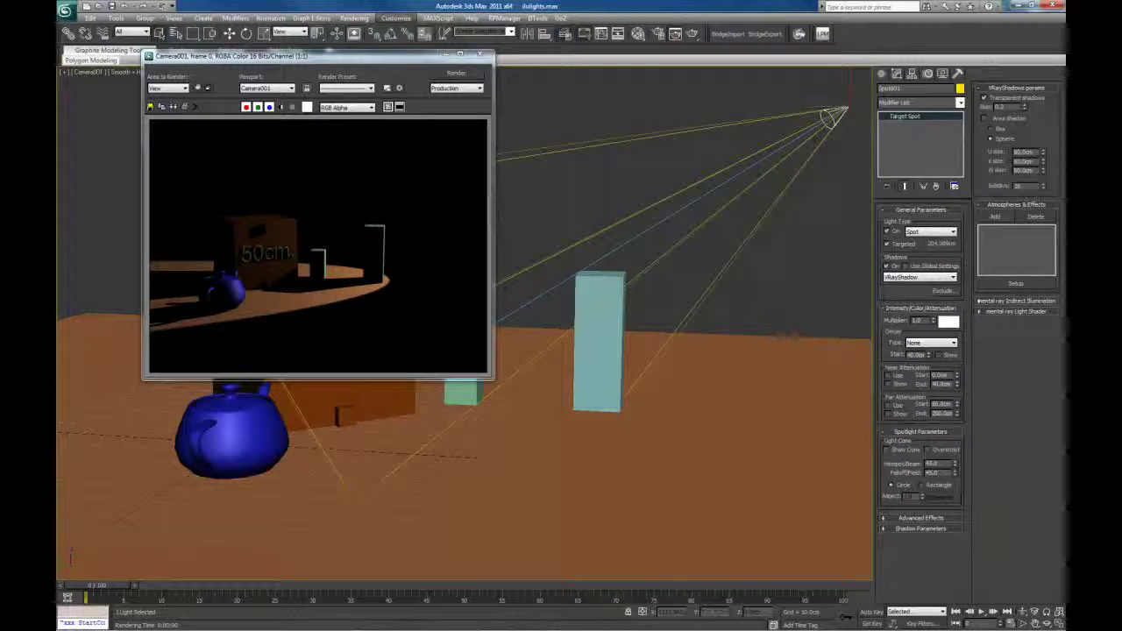
key("Delete")
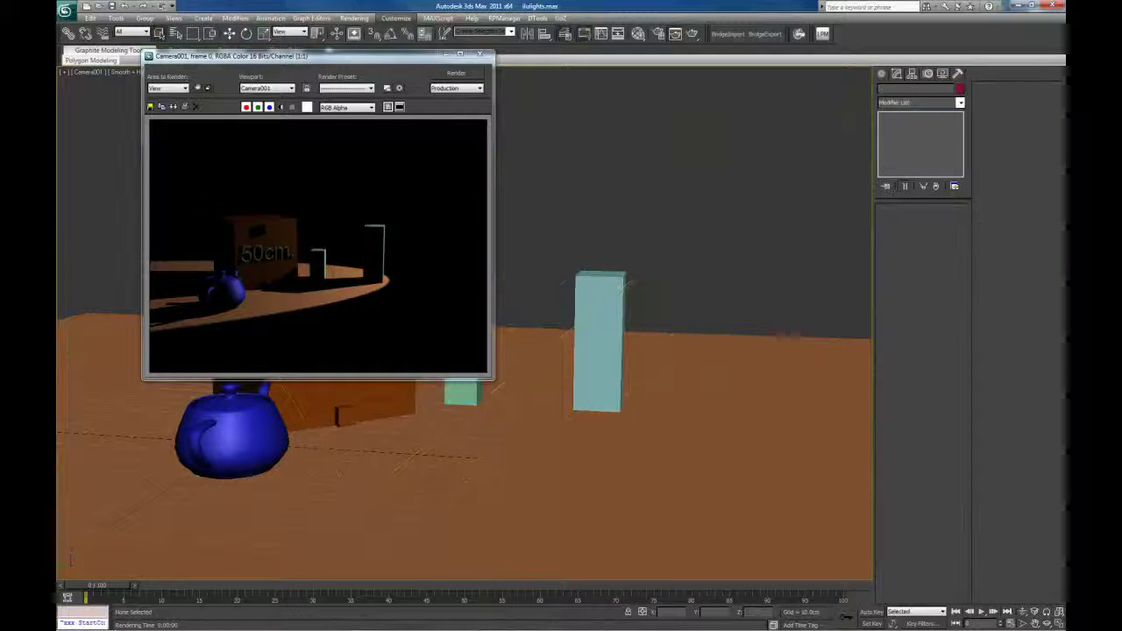
key("ctrl+z")
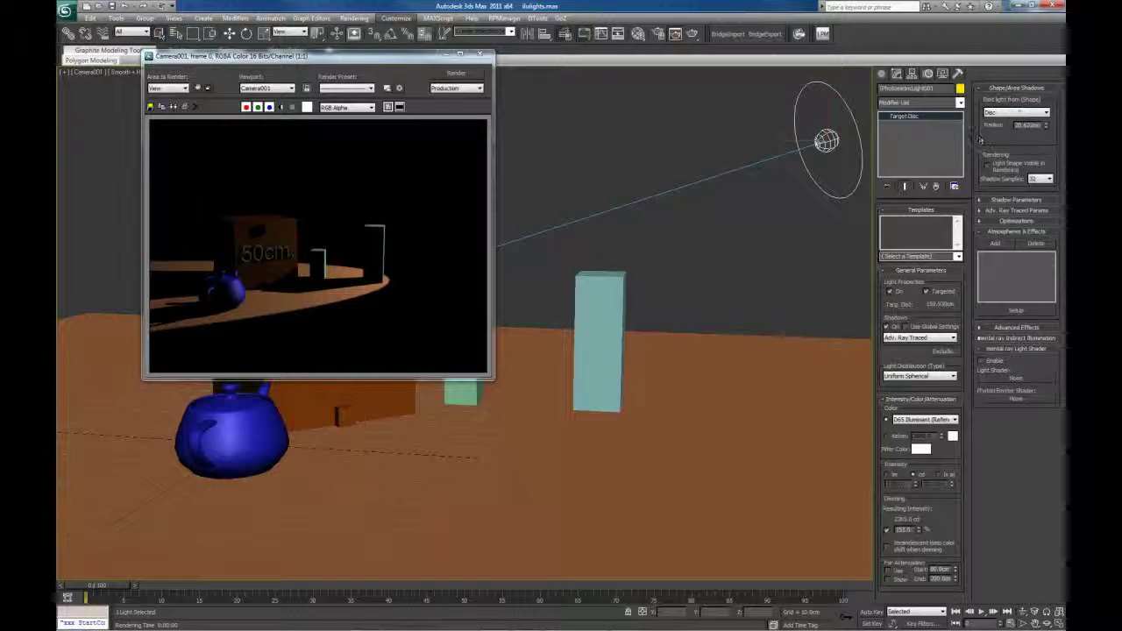
Set the photometric light's emission shape to Point, deselect it and render the camera view
left_click(1017, 113)
left_click(1008, 124)
left_click(674, 143)
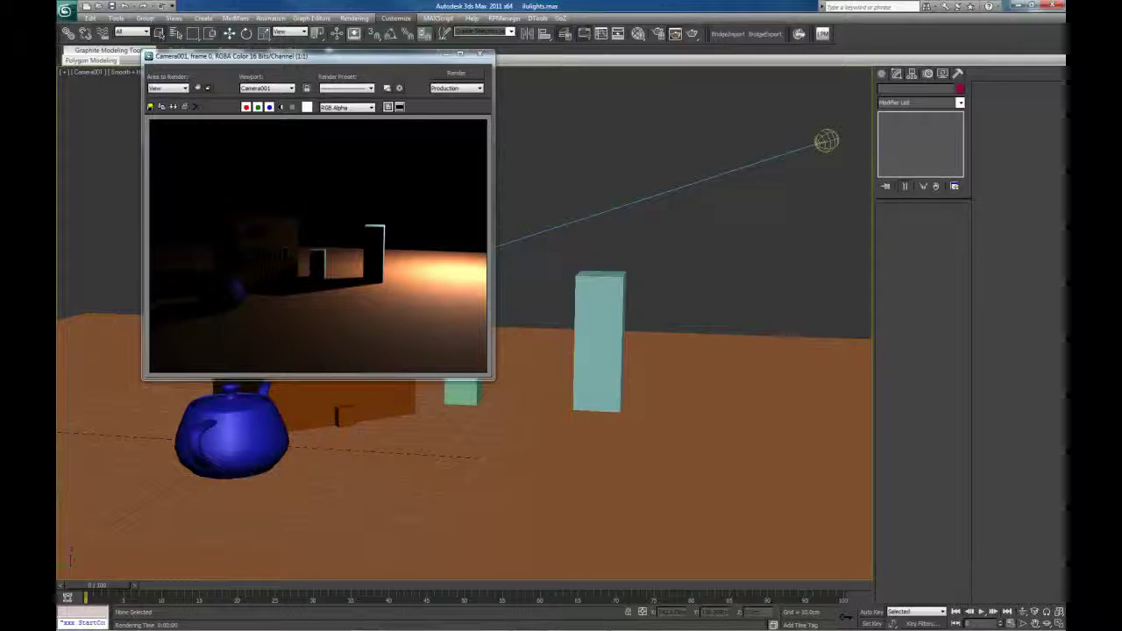
Switch the photometric light's shadow type to VRayShadow, deselect it and re-render the camera view
left_click(826, 142)
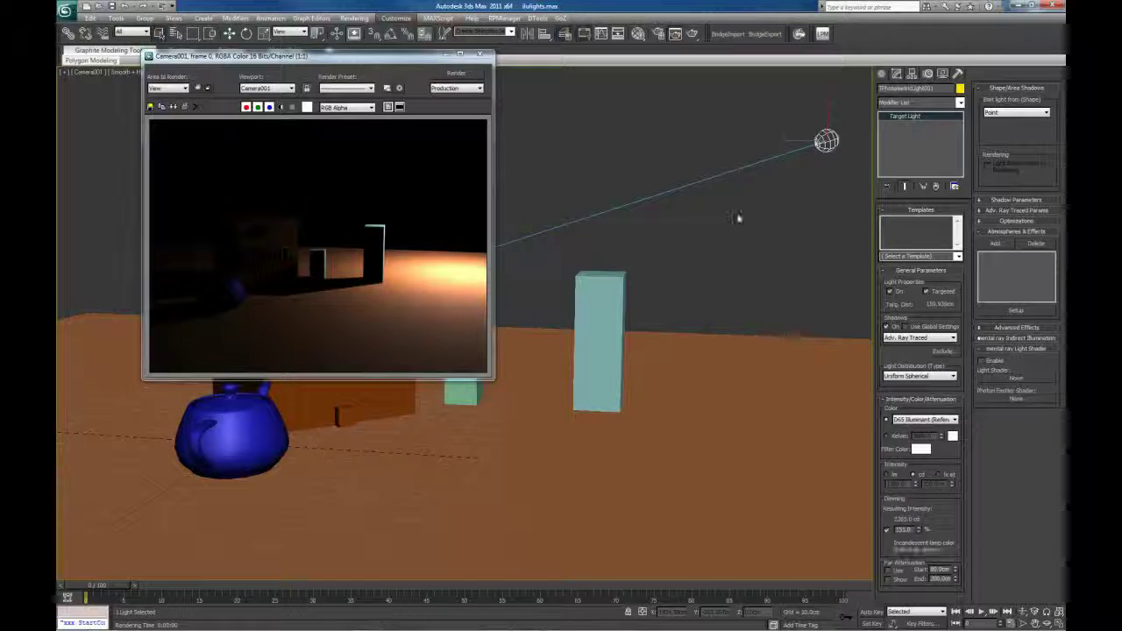
left_click(943, 340)
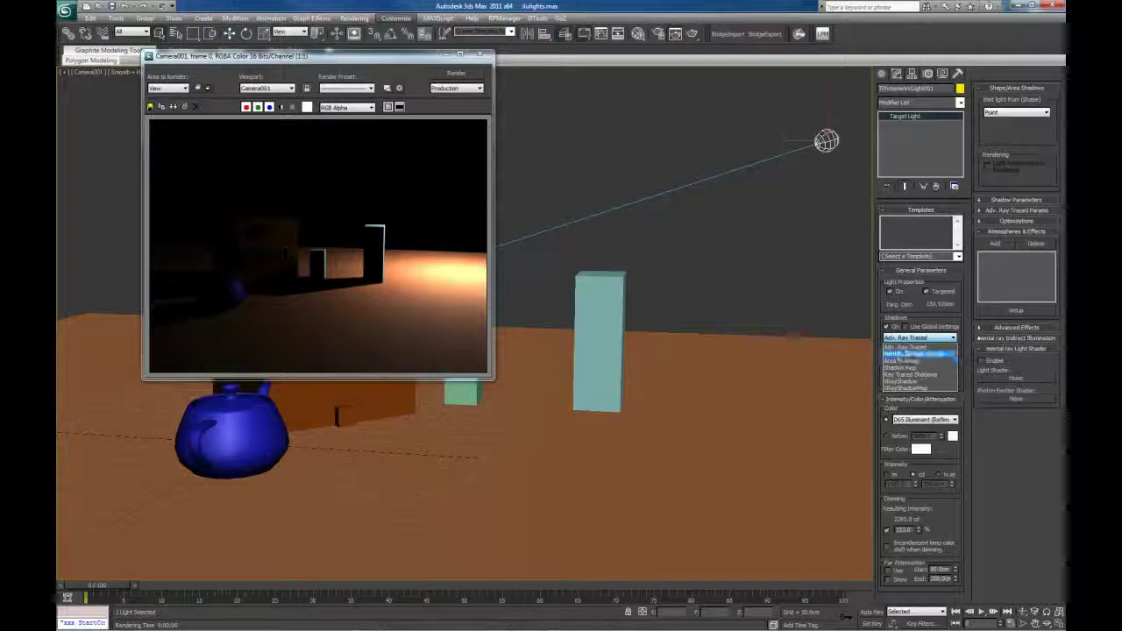
left_click(909, 375)
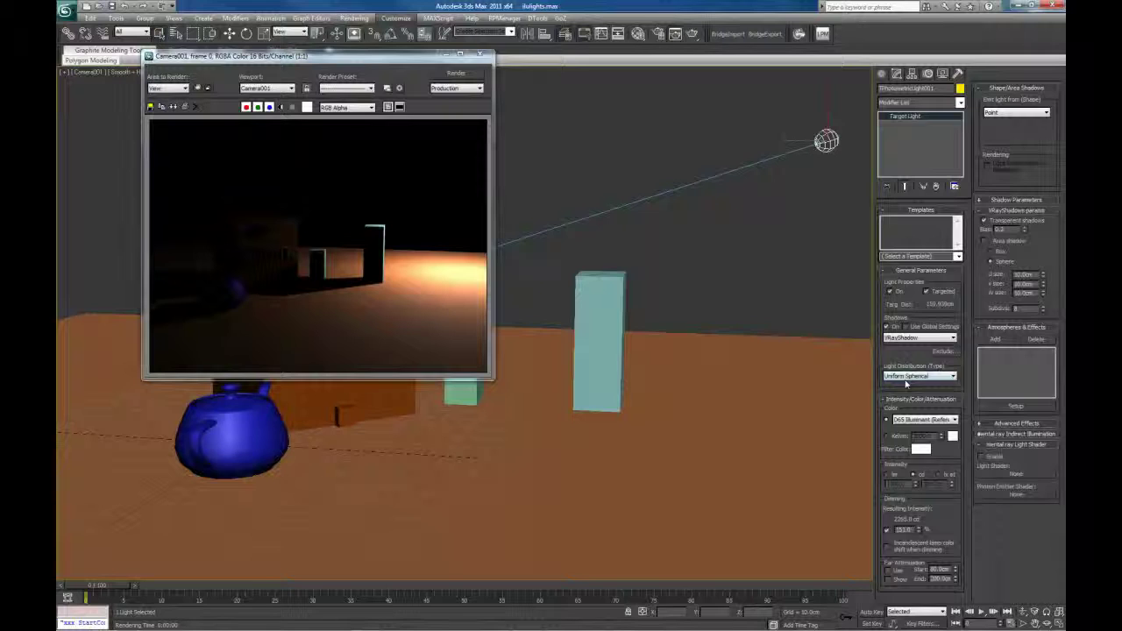
left_click(747, 268)
key("shift+q")
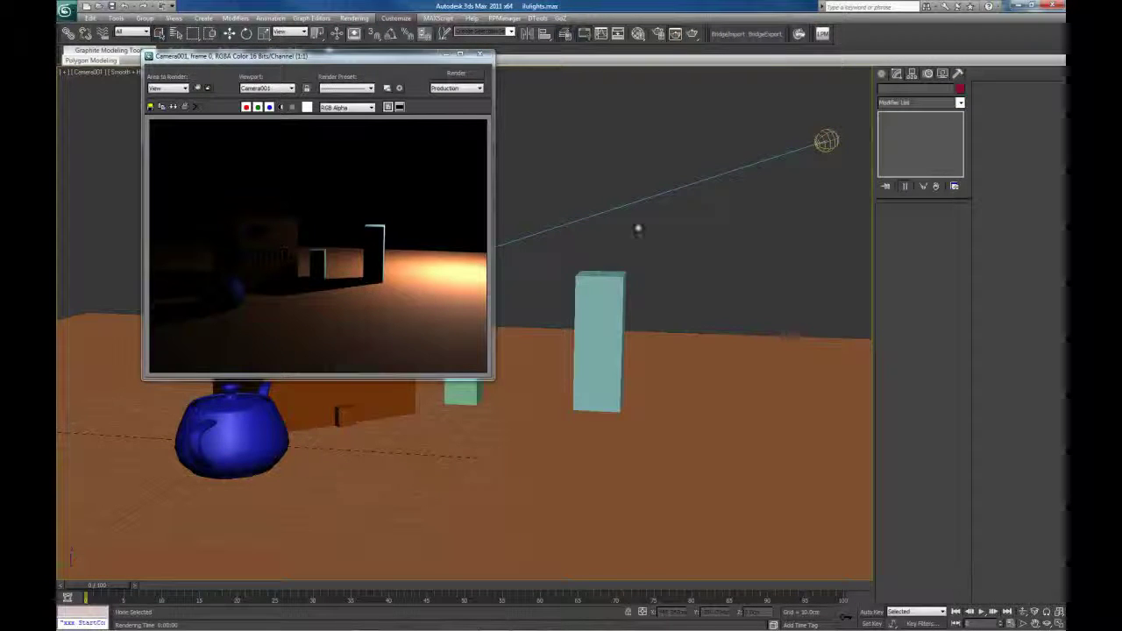
Enable area shadow for the photometric light, re-render and check the shadows around the teapot and 50cm box up close
left_click(828, 142)
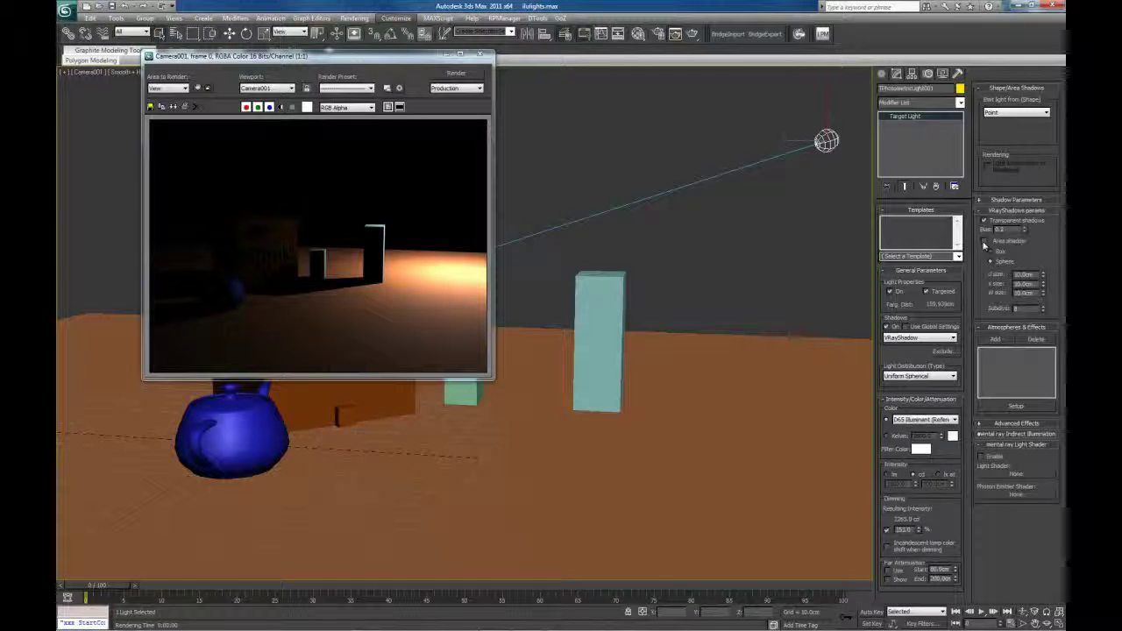
left_click(983, 241)
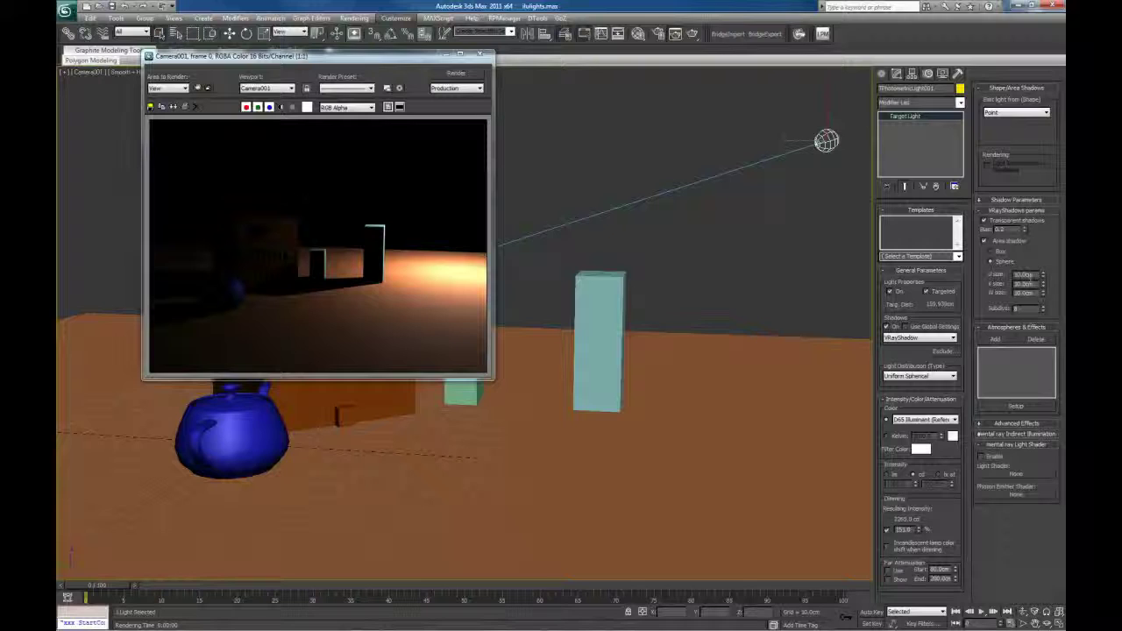
key("shift+q")
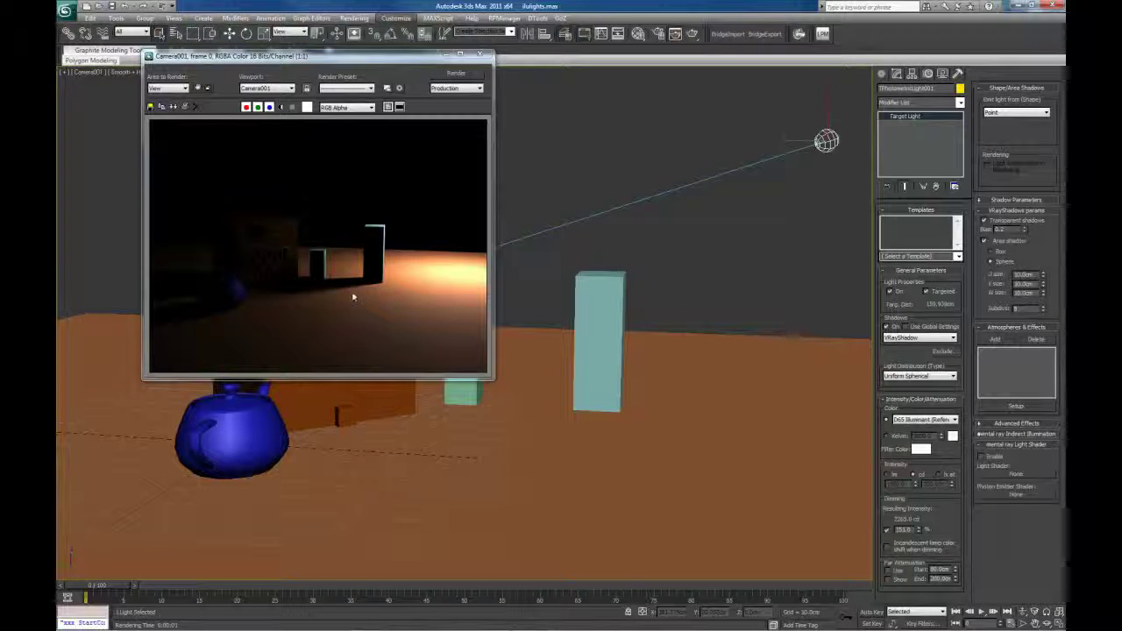
scroll(353, 296, "up", 1)
middle_click_drag(404, 273, 438, 289)
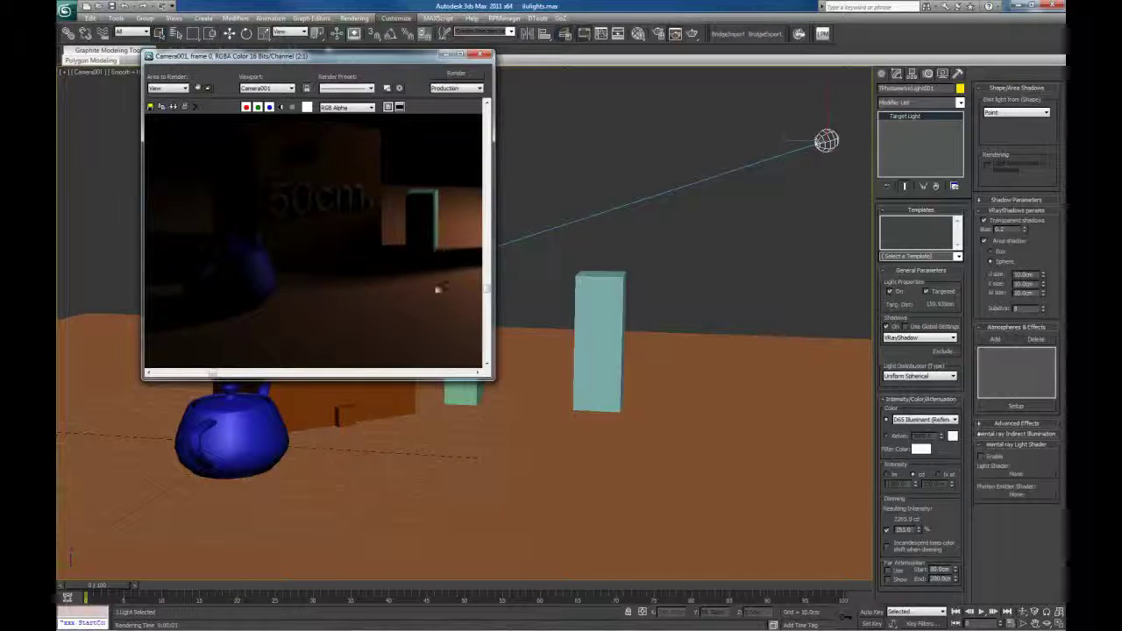
Set the photometric light's area shadow U, V and W sizes to 20 cm, re-render and check the shadows around the teapot and boxes
left_click_drag(1036, 275, 958, 286)
type("20")
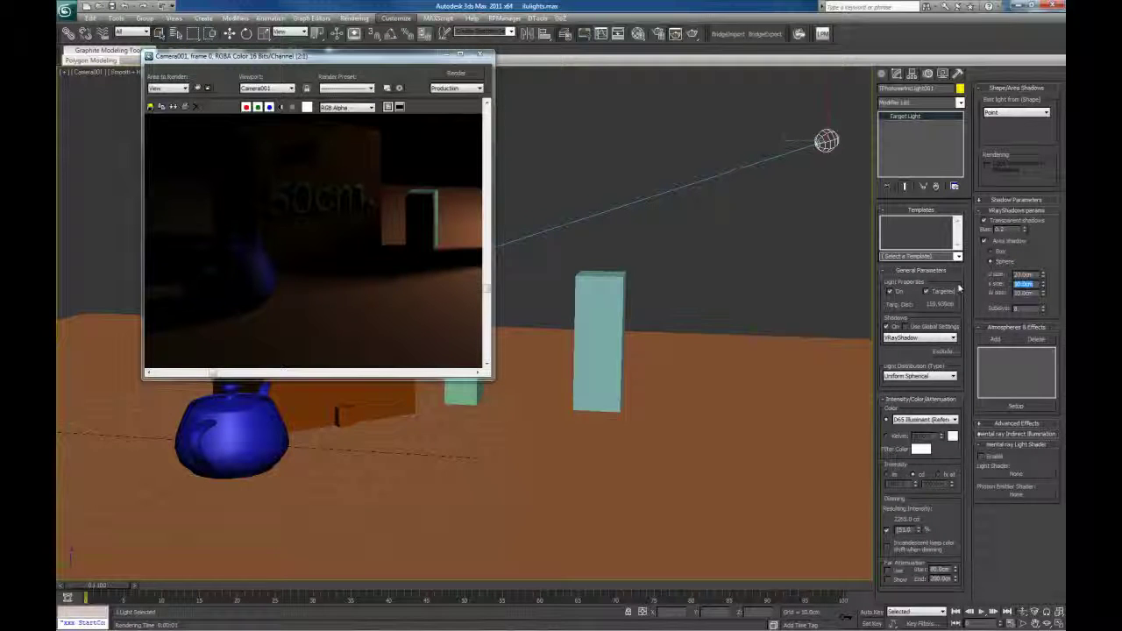
type("20")
left_click_drag(1035, 293, 977, 299)
type("2")
left_click(647, 261)
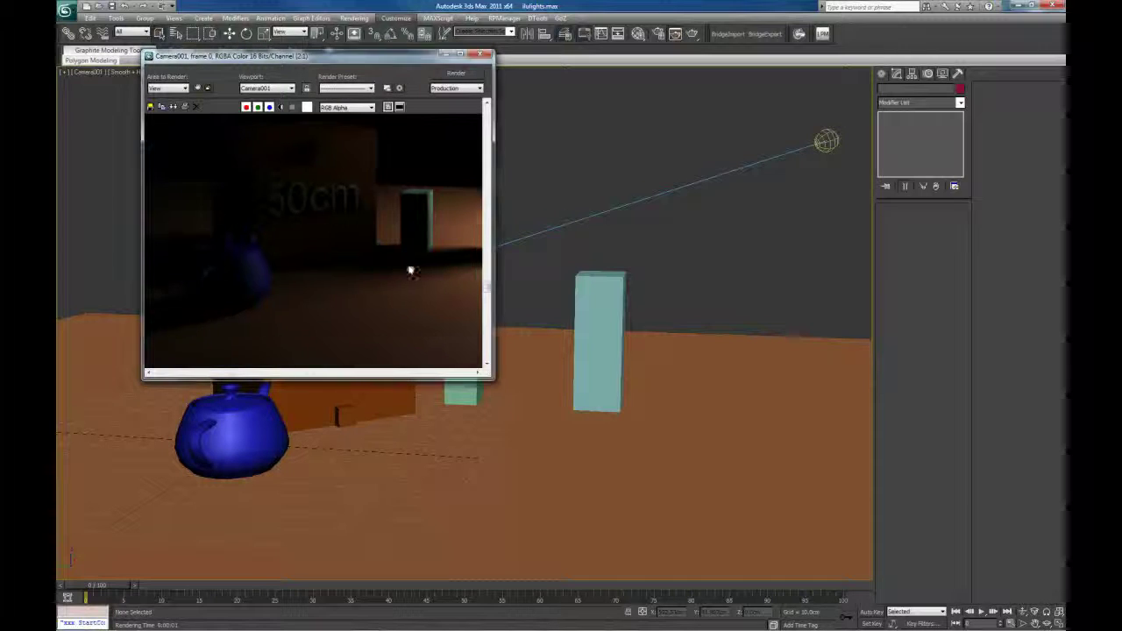
middle_click_drag(408, 268, 329, 304)
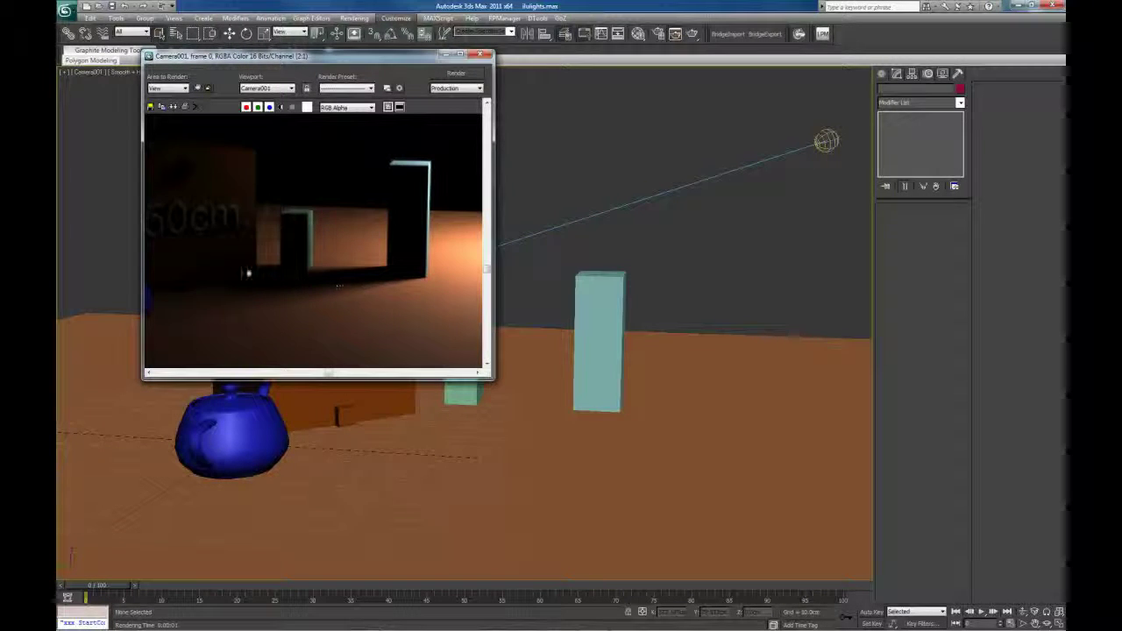
middle_click_drag(249, 284, 347, 300)
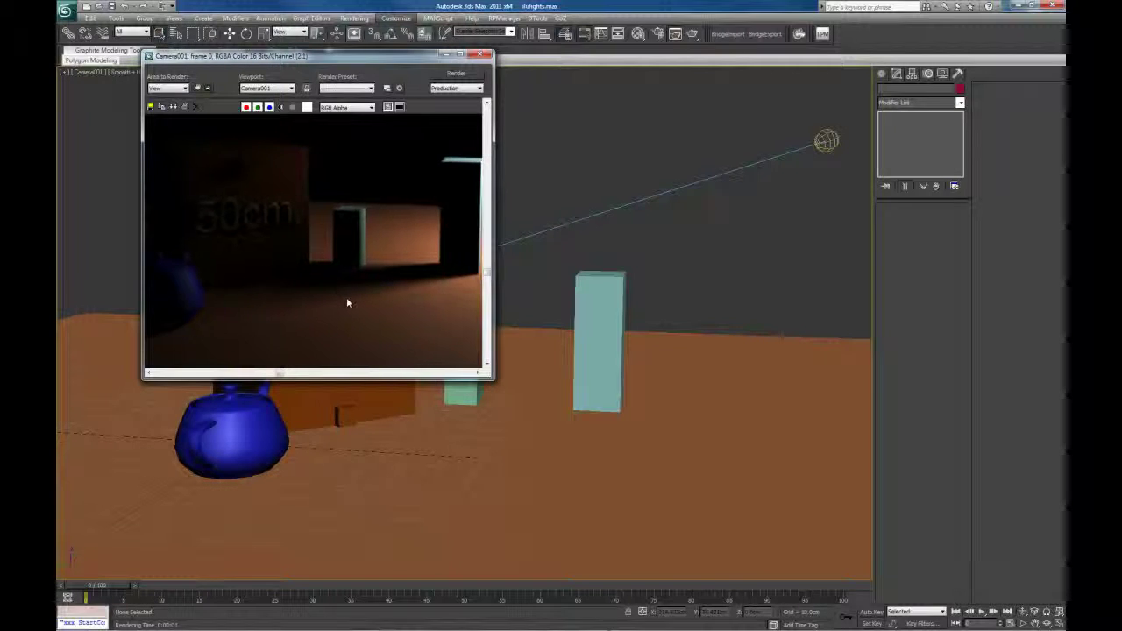
scroll(347, 300, "down", 1)
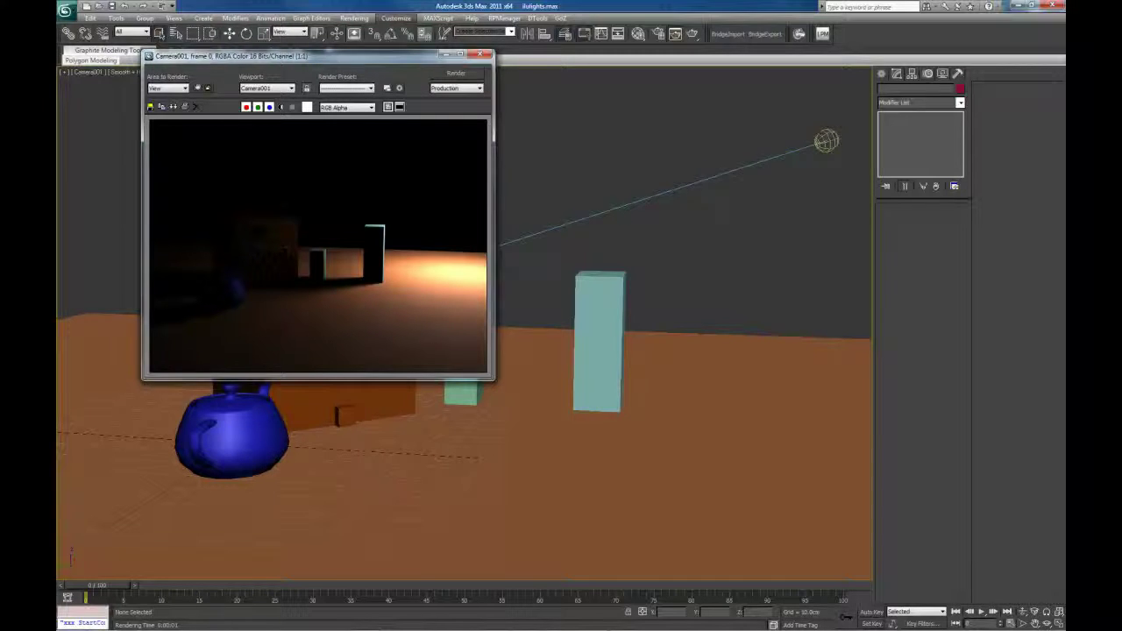
Bring back the VRayLight plane light in place of the photometric light and close the render window
key("ctrl+z")
key("ctrl+z")
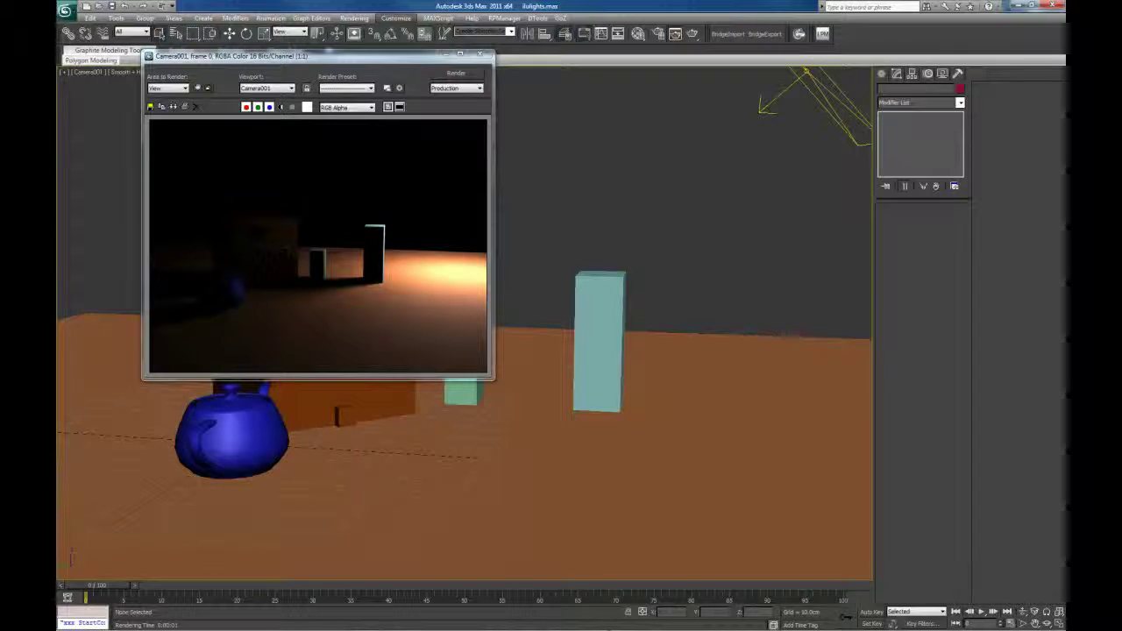
left_click(813, 77)
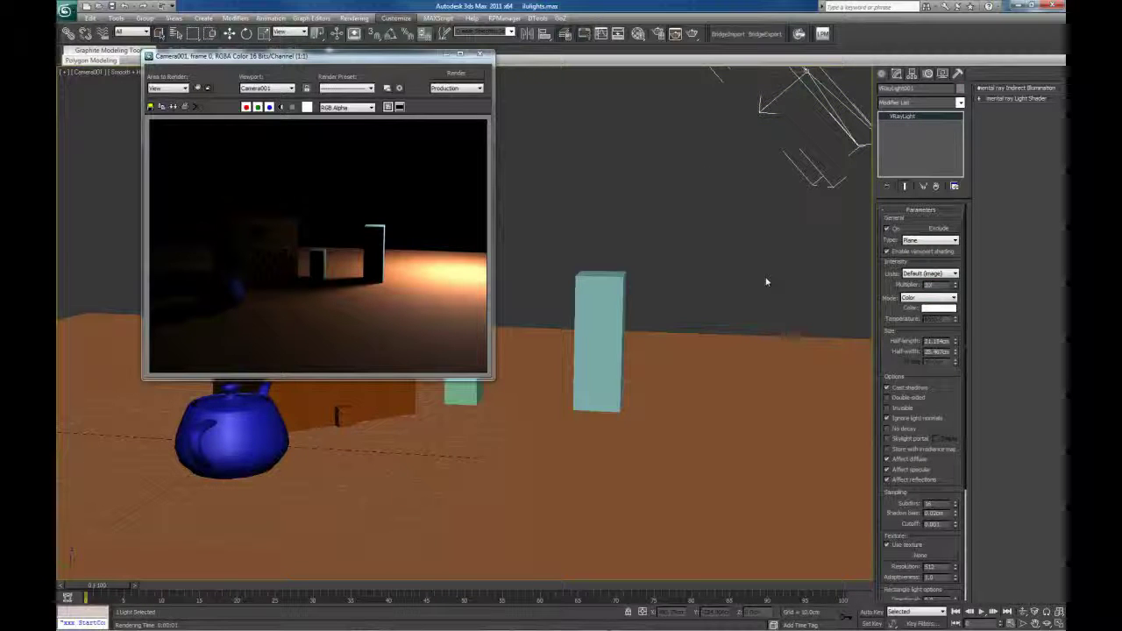
left_click(474, 56)
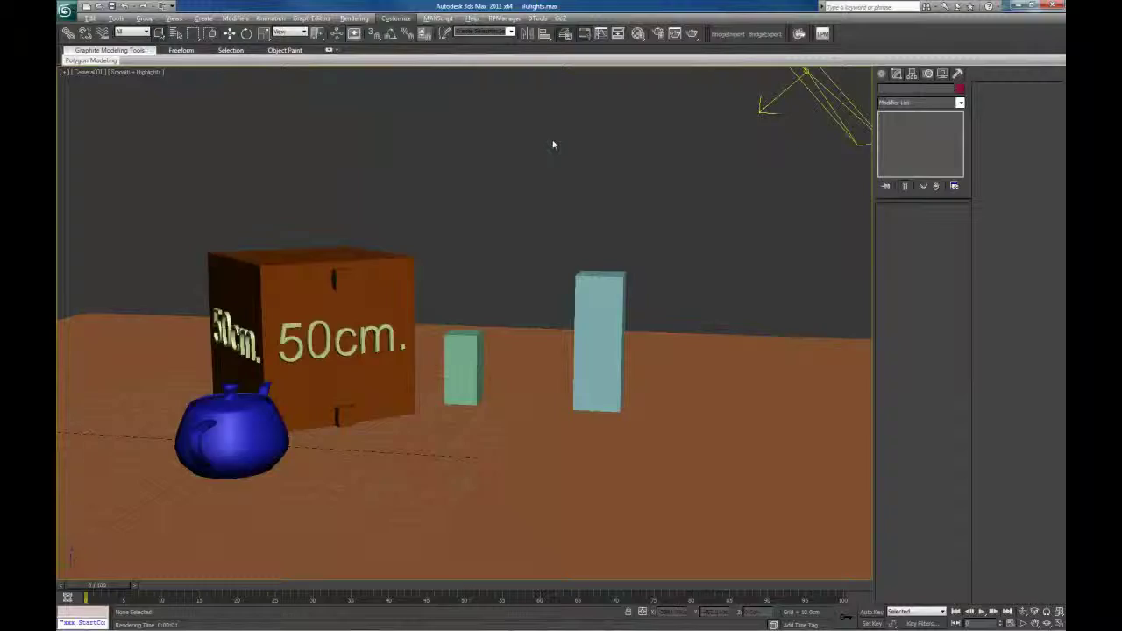
Enlarge the VRayLight plane in the perspective view by increasing its half-length and setting its half-width to about 47 cm
key("alt+w")
left_click(283, 383)
key("alt+w")
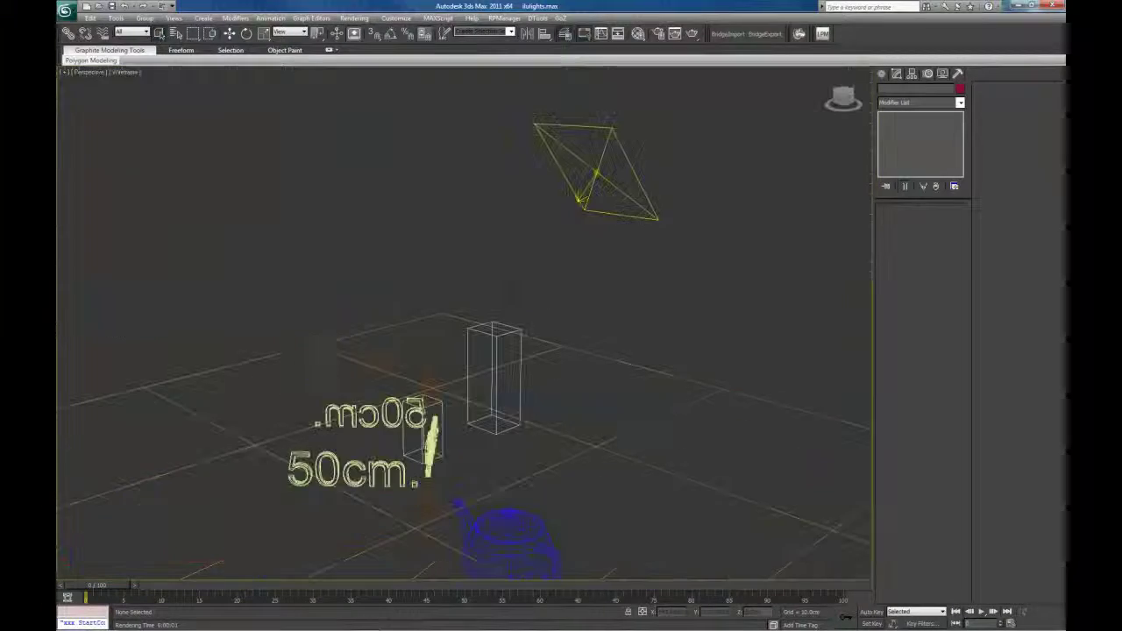
middle_click_drag(614, 289, 776, 188, "alt")
left_click(656, 233)
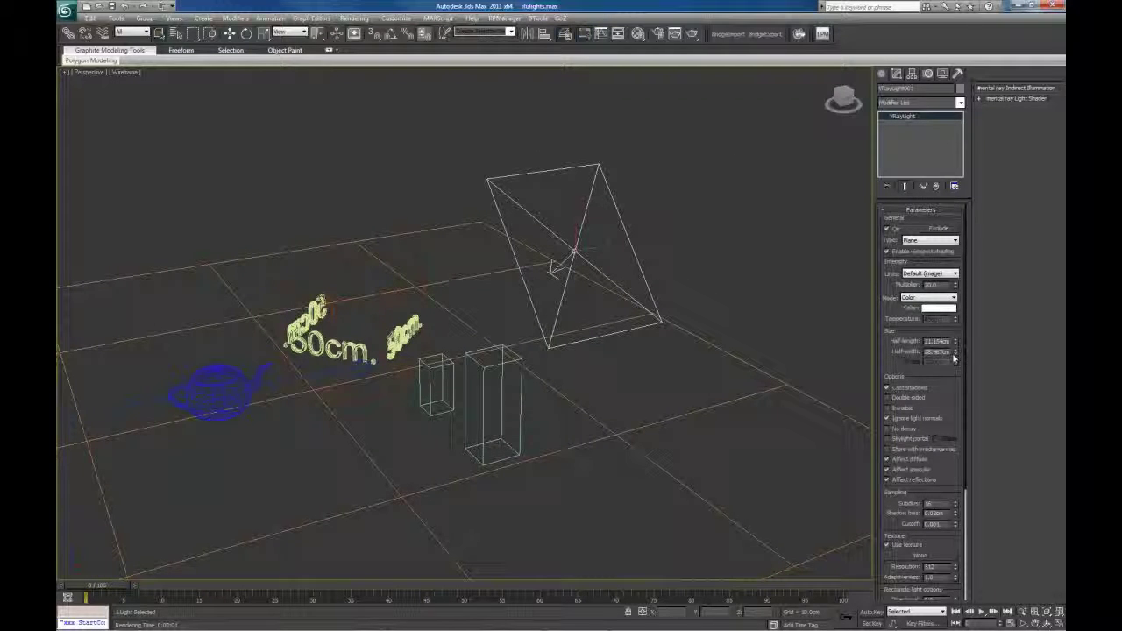
left_click_drag(955, 341, 934, 213)
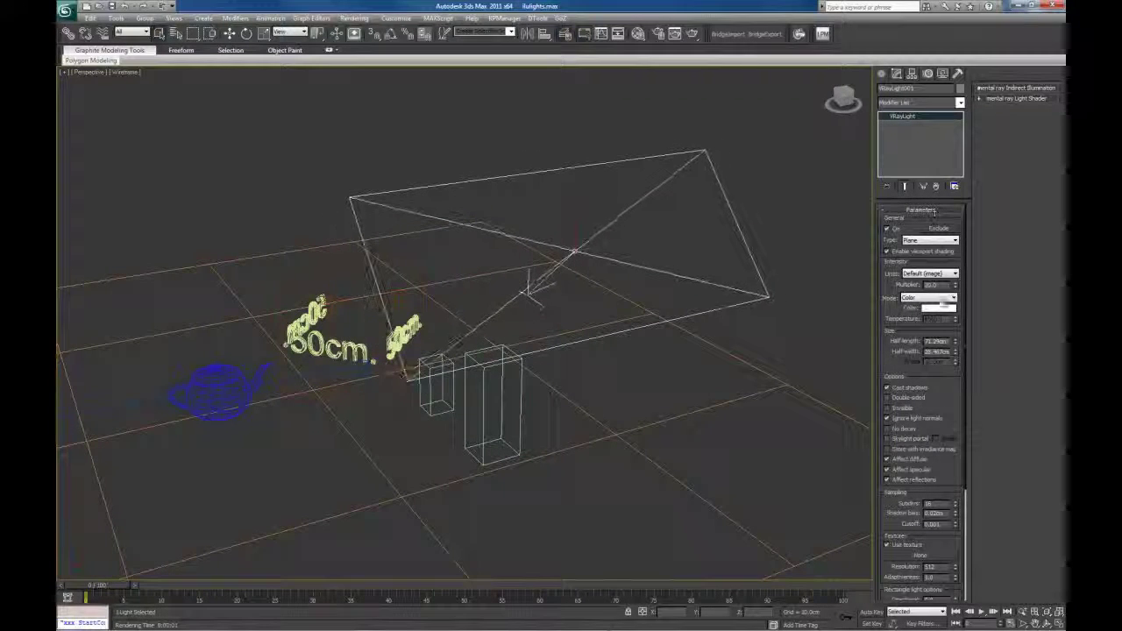
left_click_drag(956, 352, 956, 326)
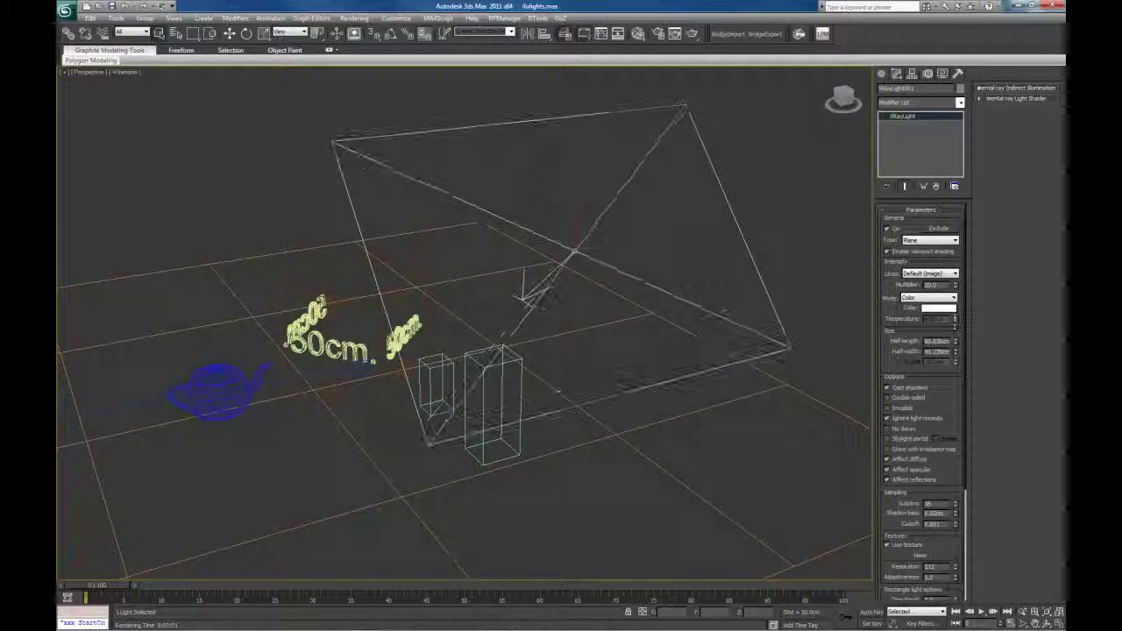
middle_click_drag(508, 298, 548, 236, "alt")
middle_click_drag(638, 338, 526, 252, "alt")
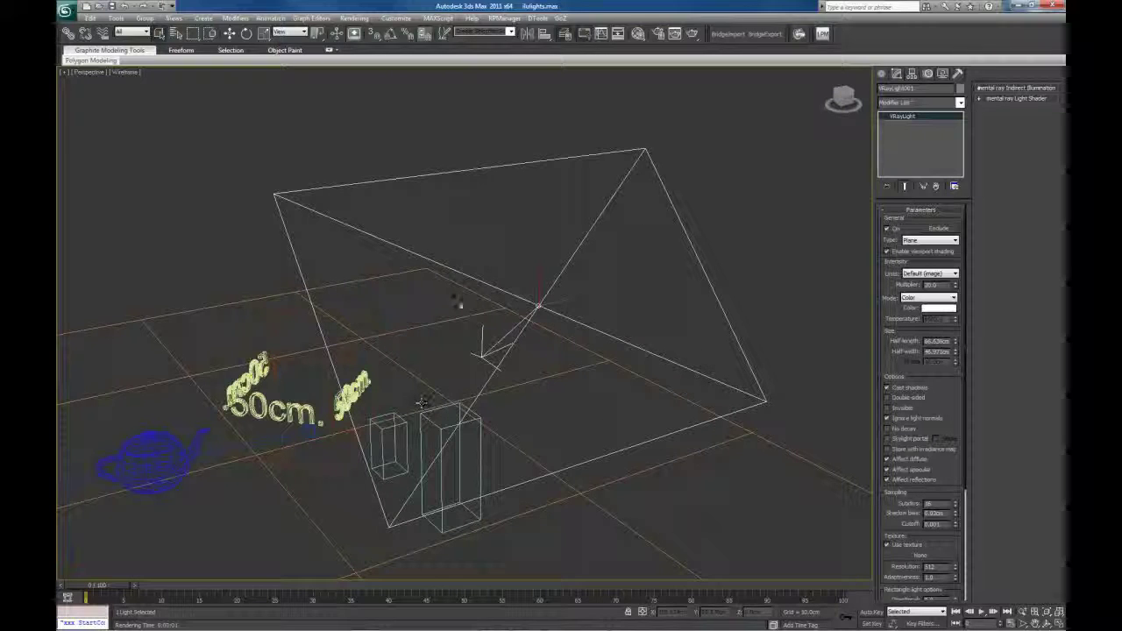
middle_click_drag(451, 374, 547, 329, "alt")
Deselect the enlarged plane light, render the camera view and close the render window
left_click(544, 263)
key("alt+w")
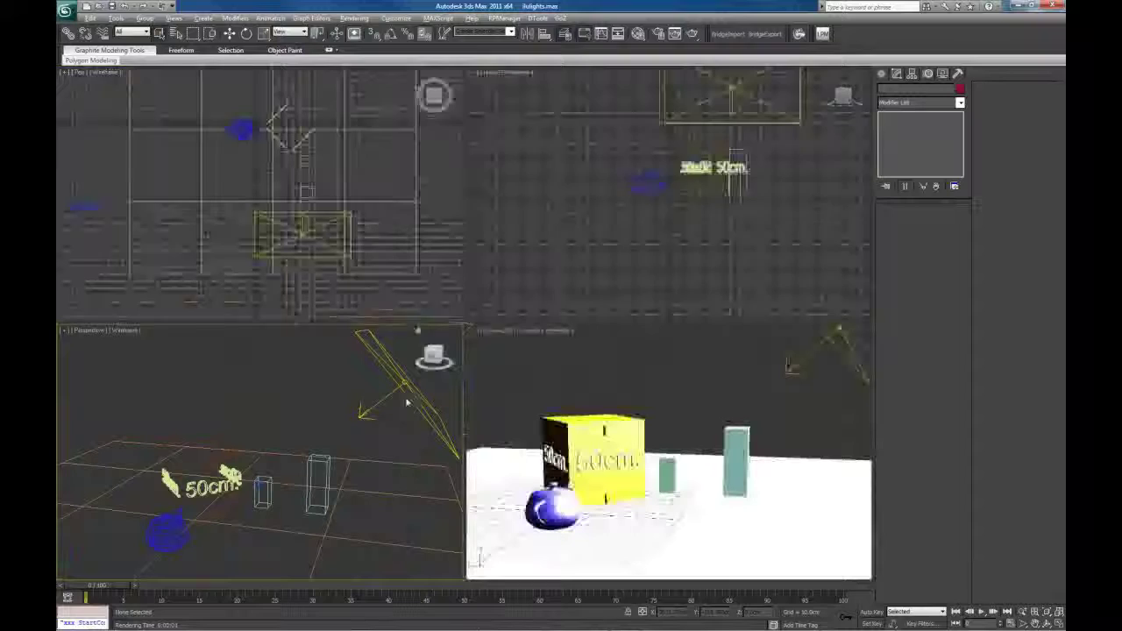
key("alt+w")
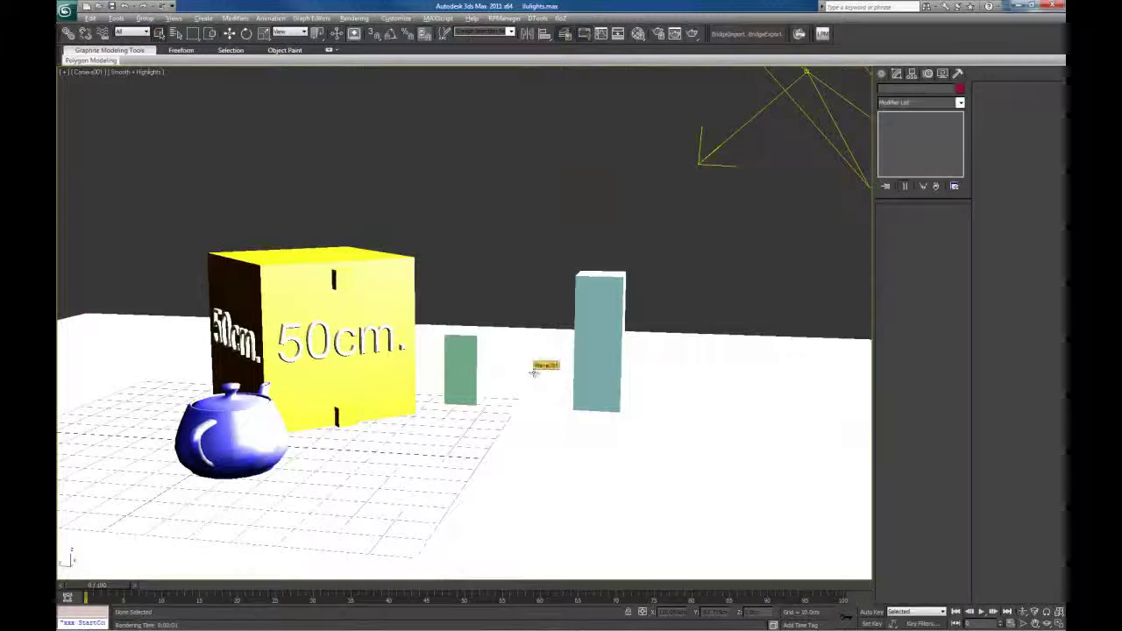
key("shift+q")
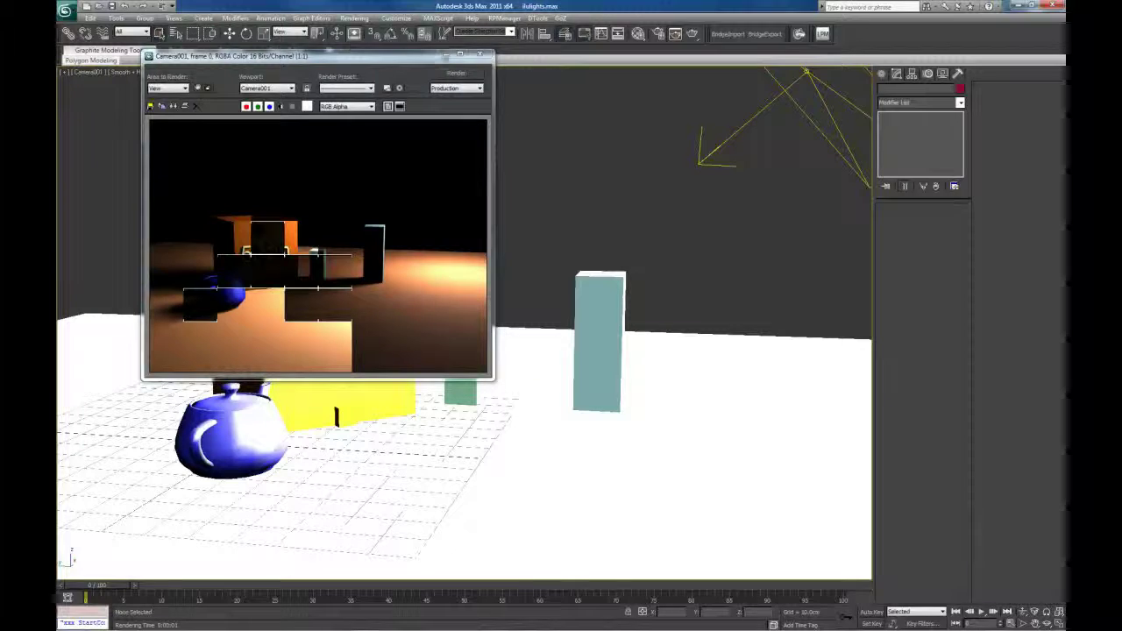
left_click(482, 57)
Lower the enlarged VRayLight's multiplier, re-render the camera view and check the shadows around the boxes and teapot up close
left_click(829, 92)
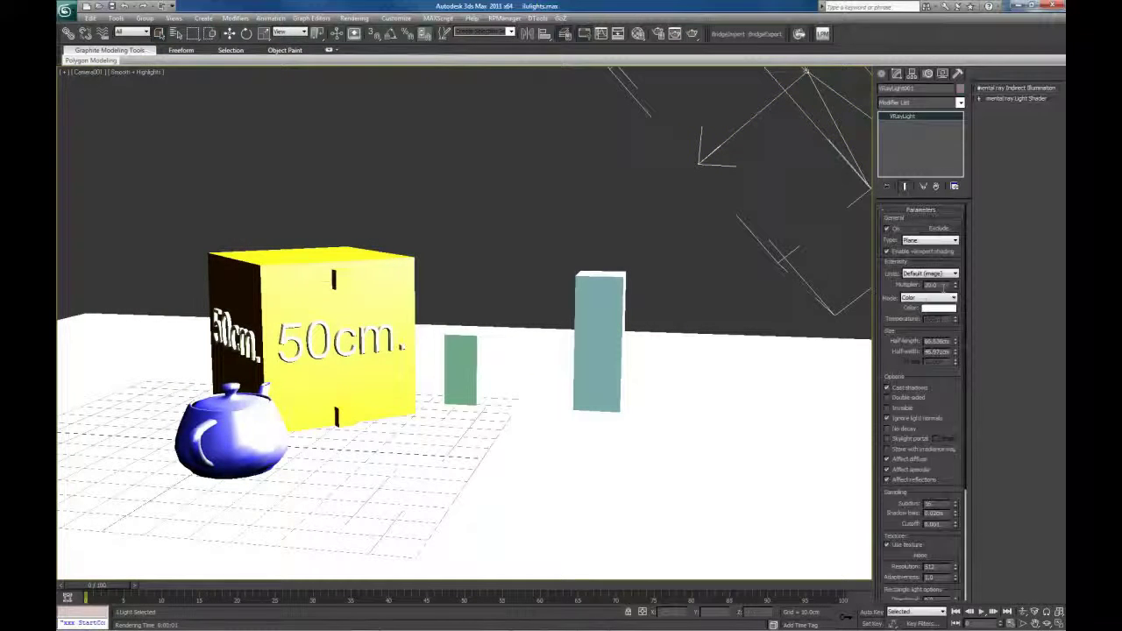
double_click(943, 286)
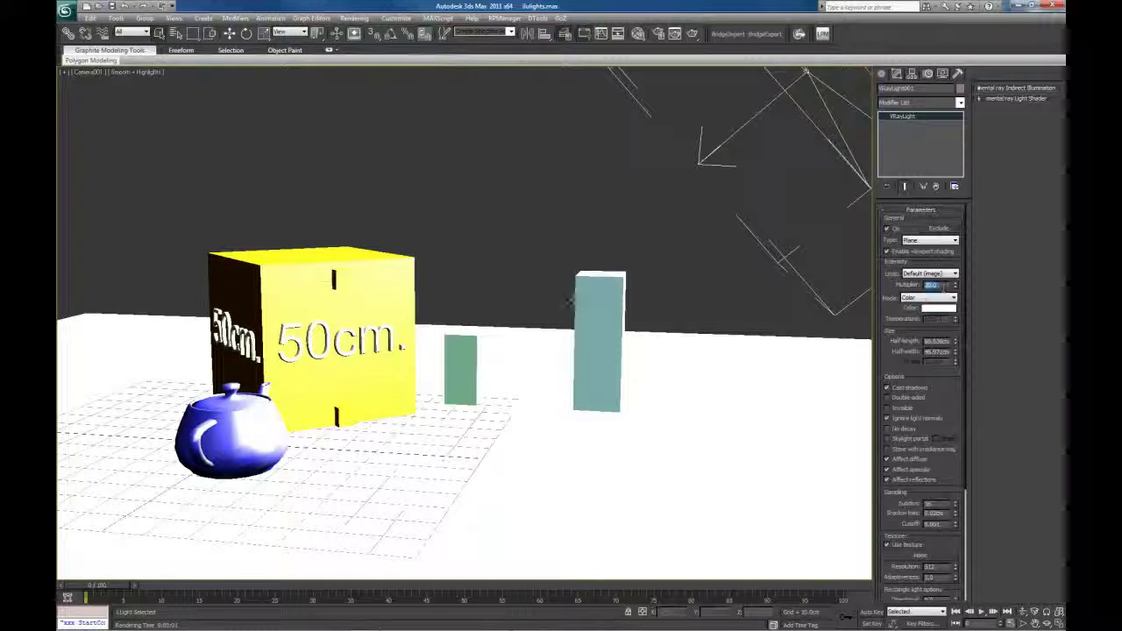
left_click(512, 218)
key("shift+q")
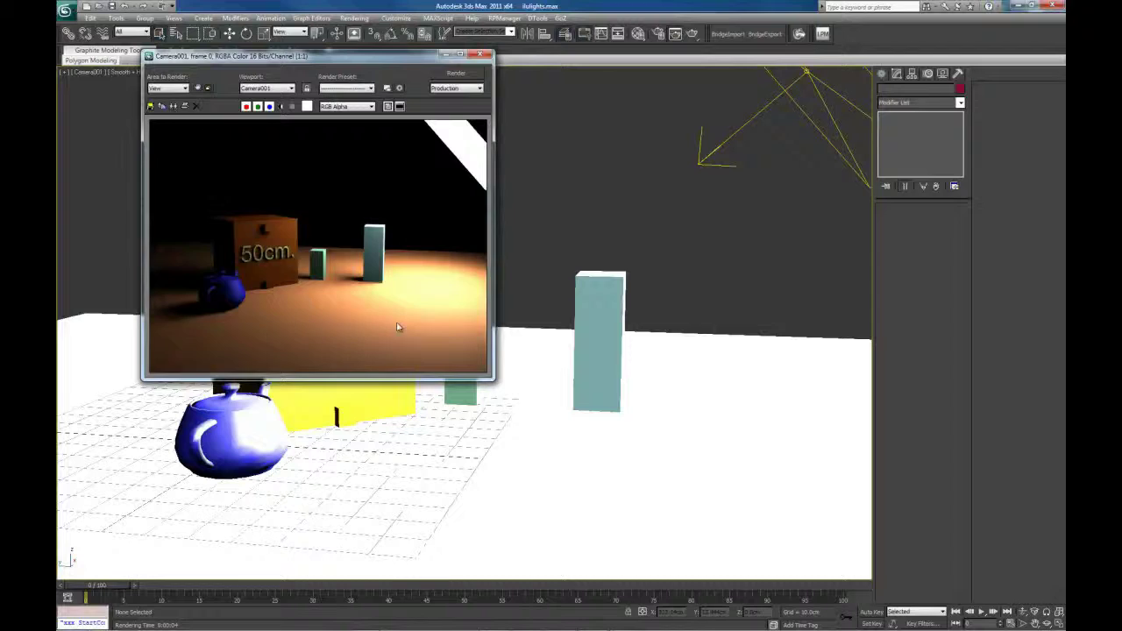
scroll(406, 247, "up", 2)
middle_click_drag(406, 247, 416, 306)
middle_click_drag(226, 306, 457, 265)
scroll(457, 265, "down", 1)
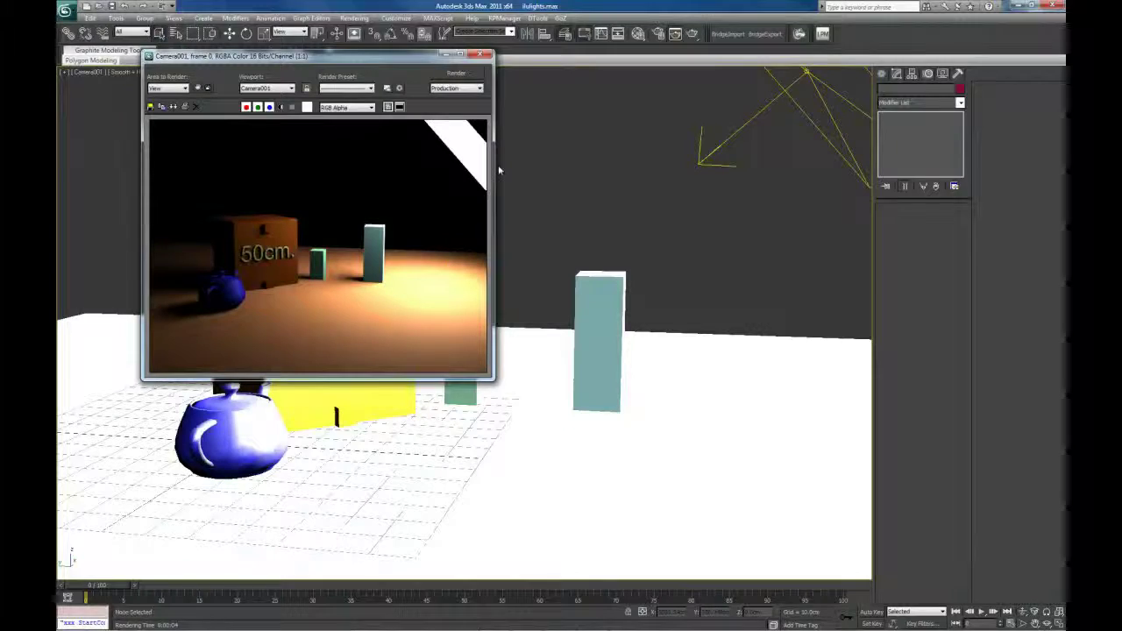
left_click(482, 57)
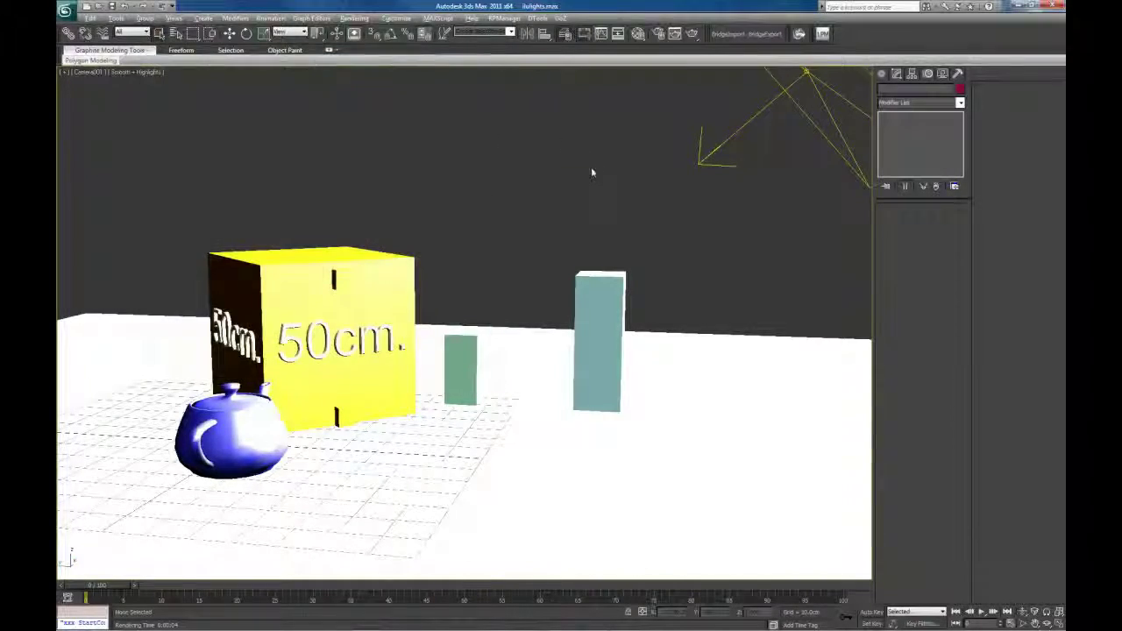
Shrink the VRayLight plane in the perspective view to a half-length of about 9.5 cm and a half-width of about 7 cm
key("alt+w")
left_click(333, 377)
key("alt+w")
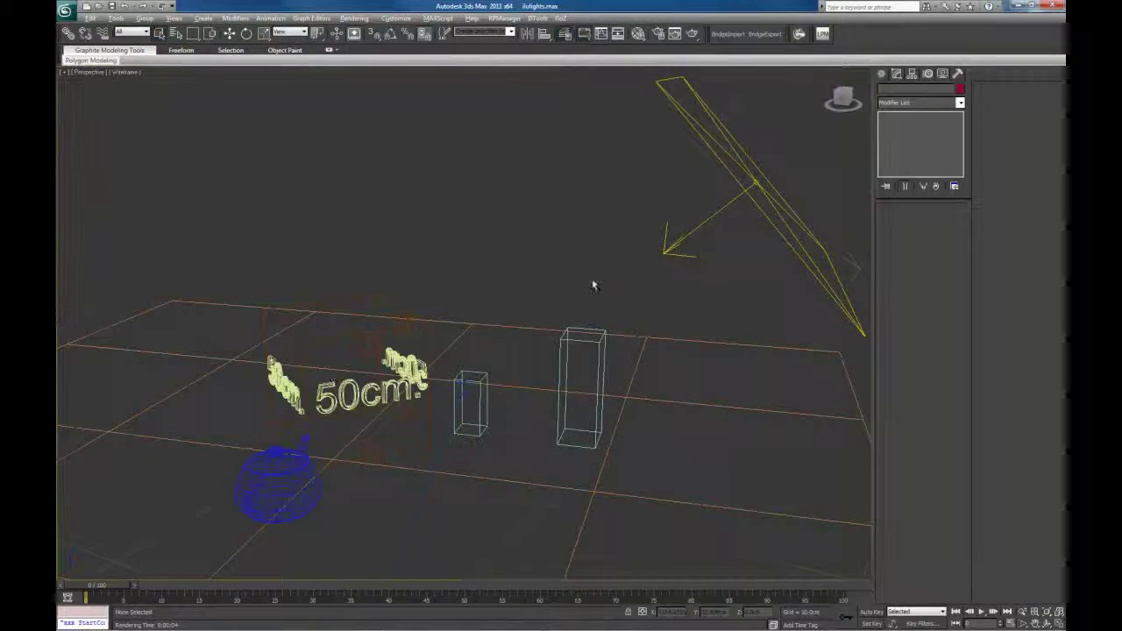
middle_click_drag(593, 283, 543, 241, "alt")
left_click(544, 242)
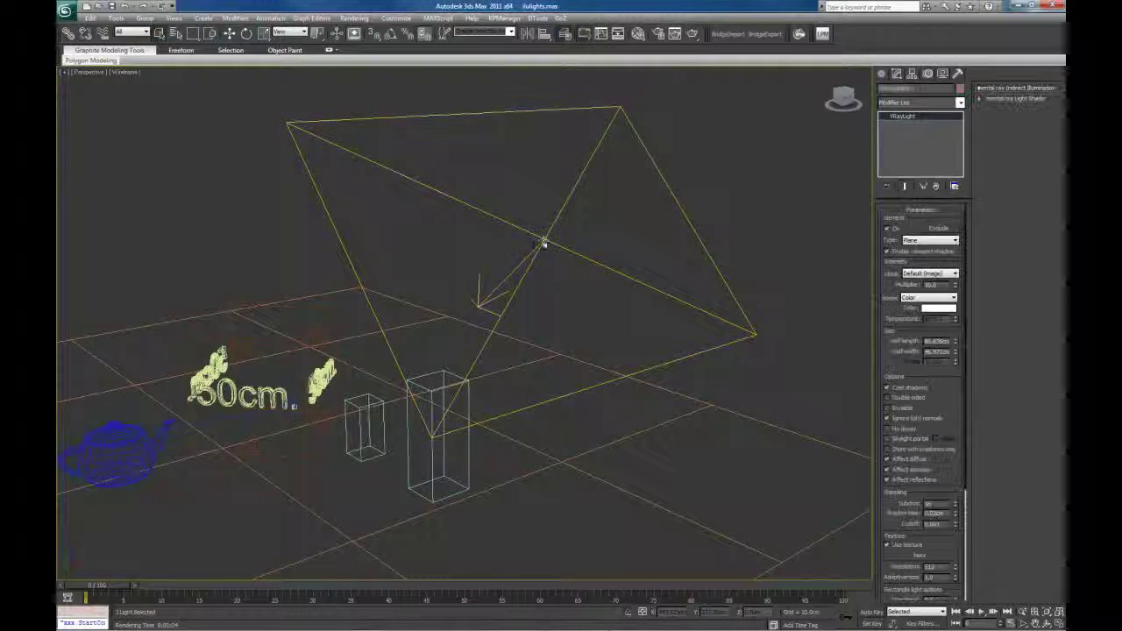
left_click_drag(958, 344, 957, 399)
left_click_drag(956, 341, 957, 369)
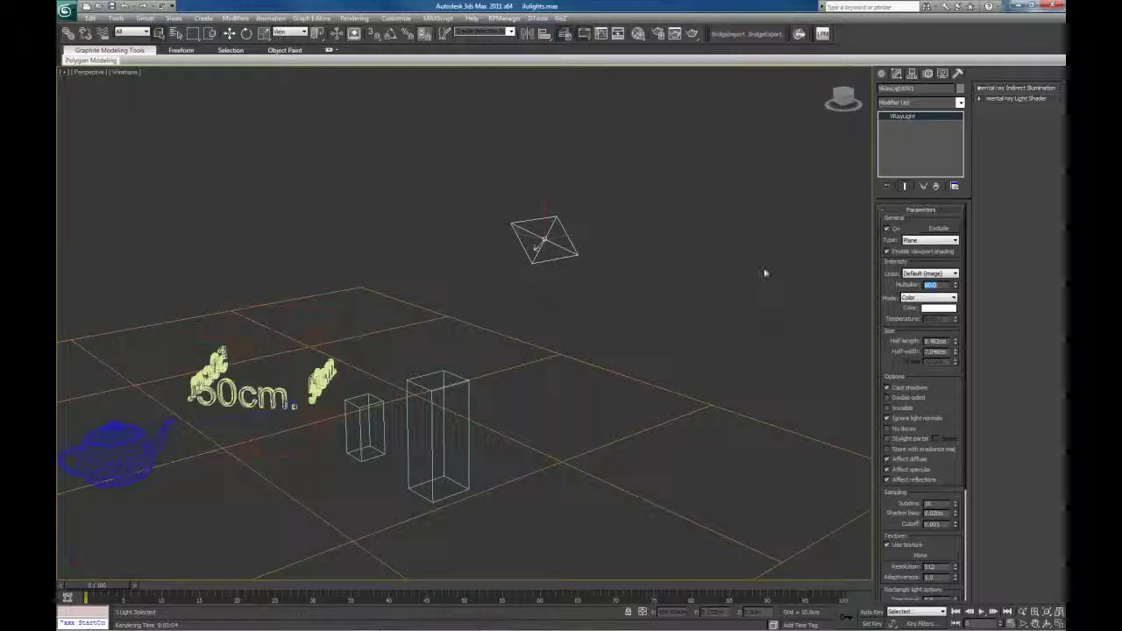
Deselect the small plane light and render the camera view with it
left_click(676, 207)
key("alt+w")
key("alt+w")
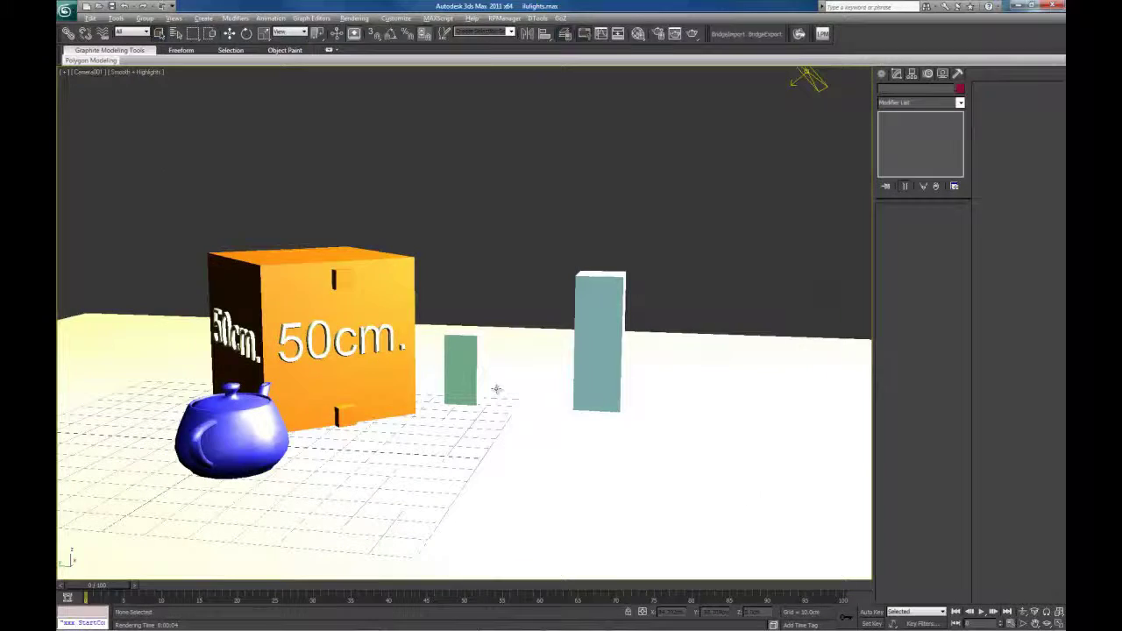
key("shift+q")
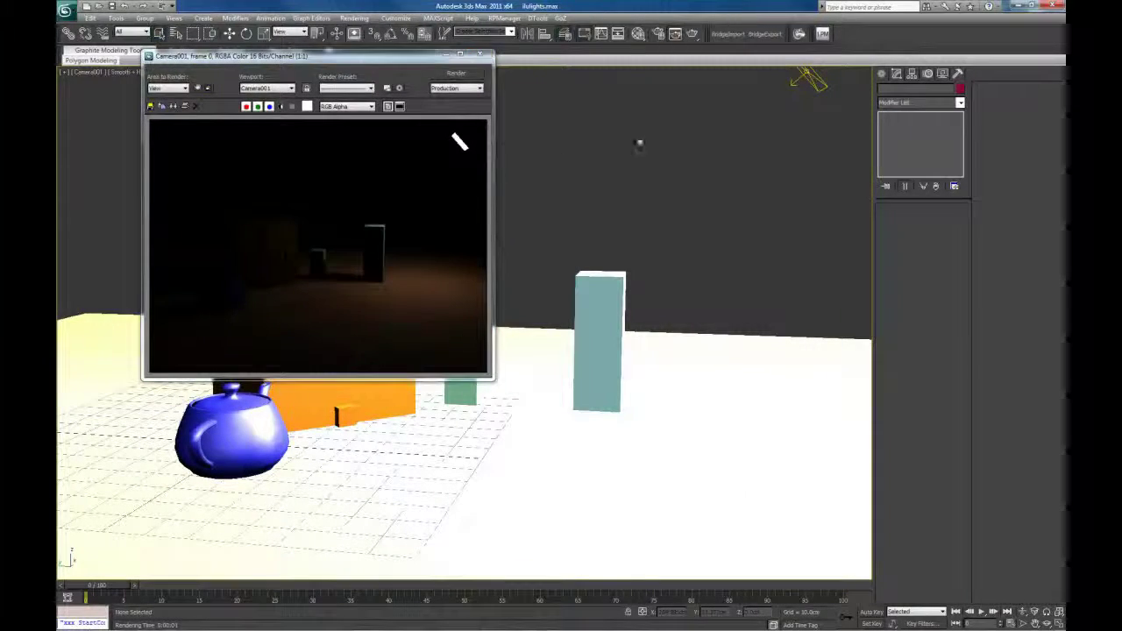
Set the small VRayLight's multiplier to 60, re-render and check the shadows near the boxes and teapot up close
left_click(809, 82)
left_click_drag(936, 286, 852, 299)
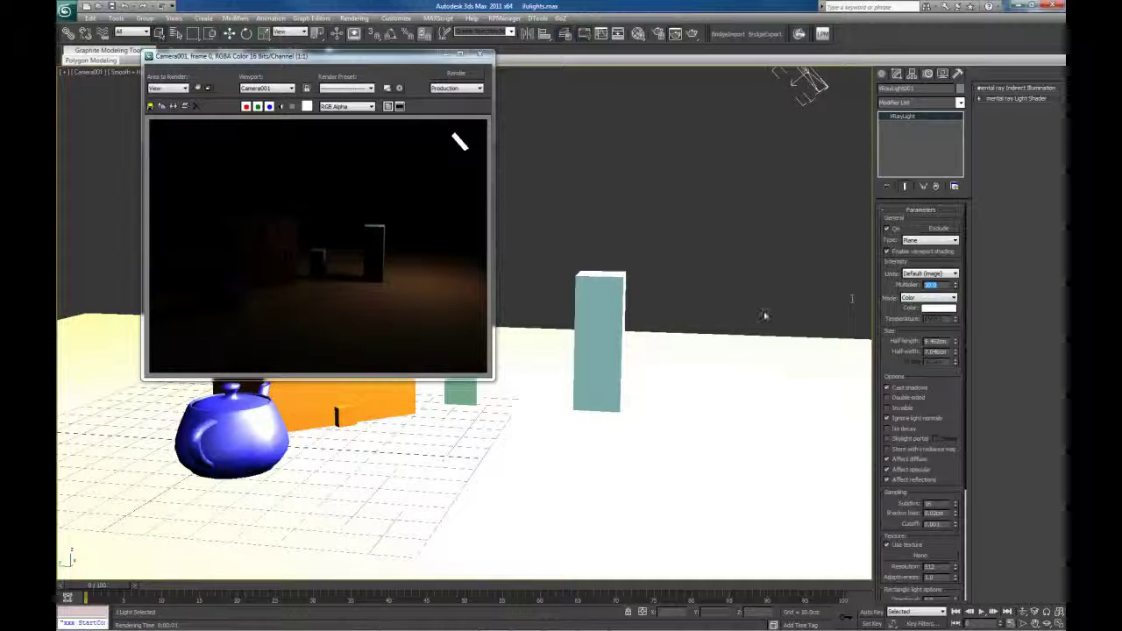
type("60")
key("Return")
left_click(611, 203)
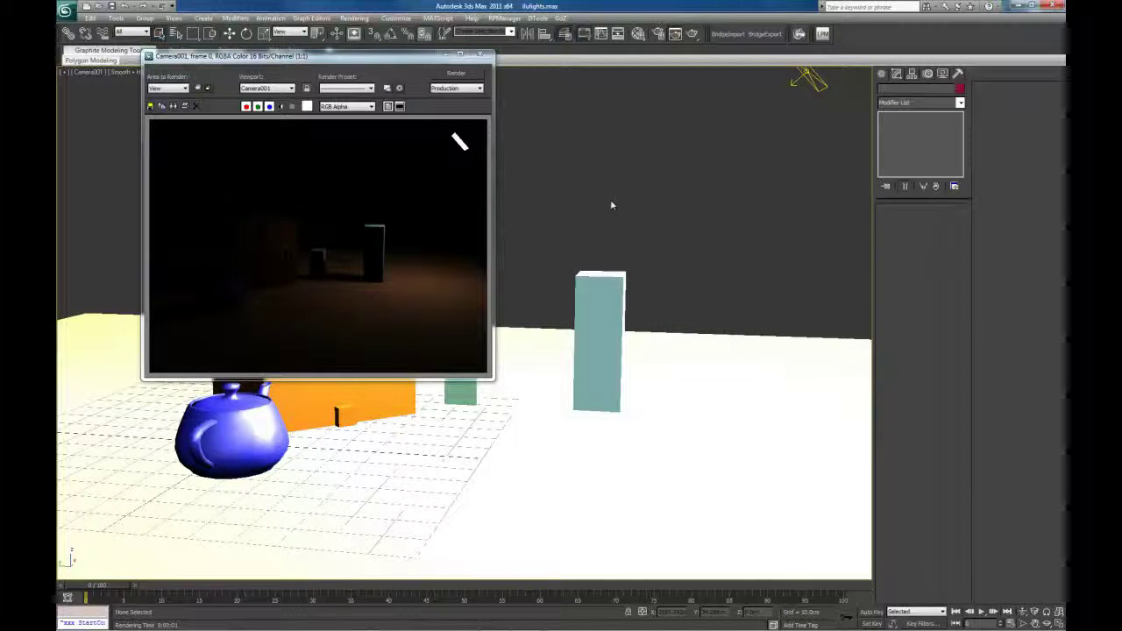
key("shift+q")
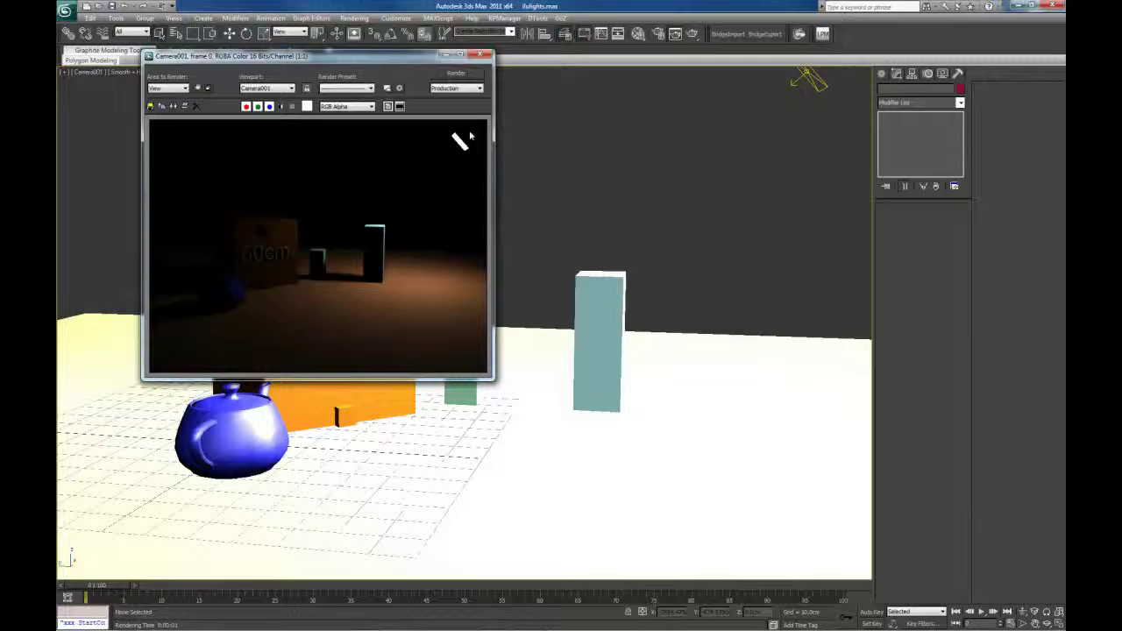
scroll(351, 292, "up", 2)
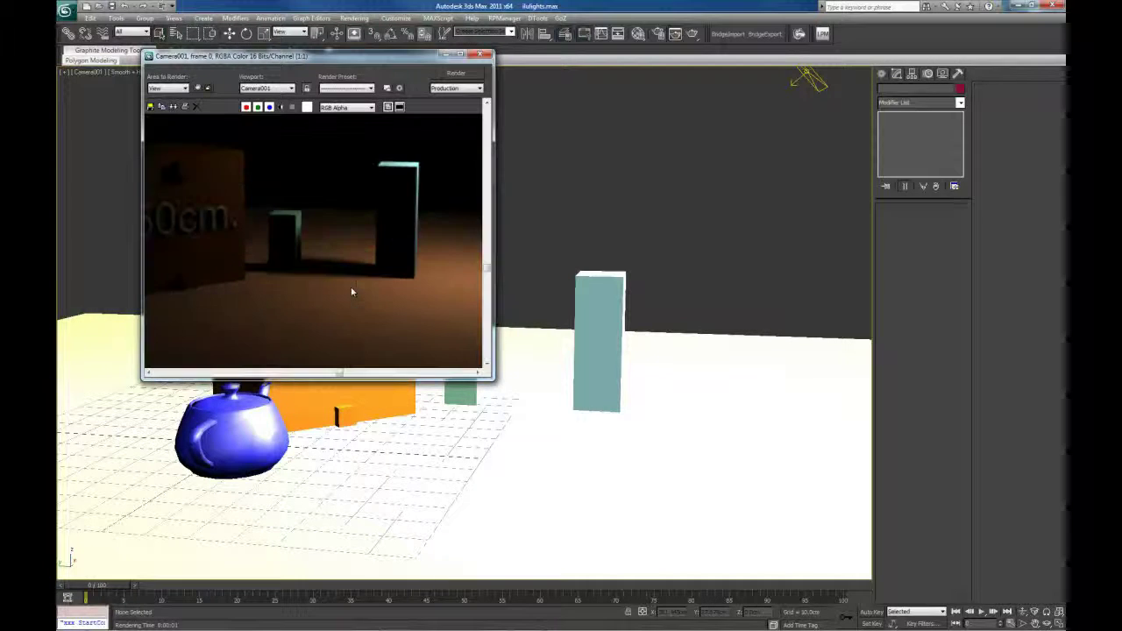
middle_click_drag(306, 295, 402, 257)
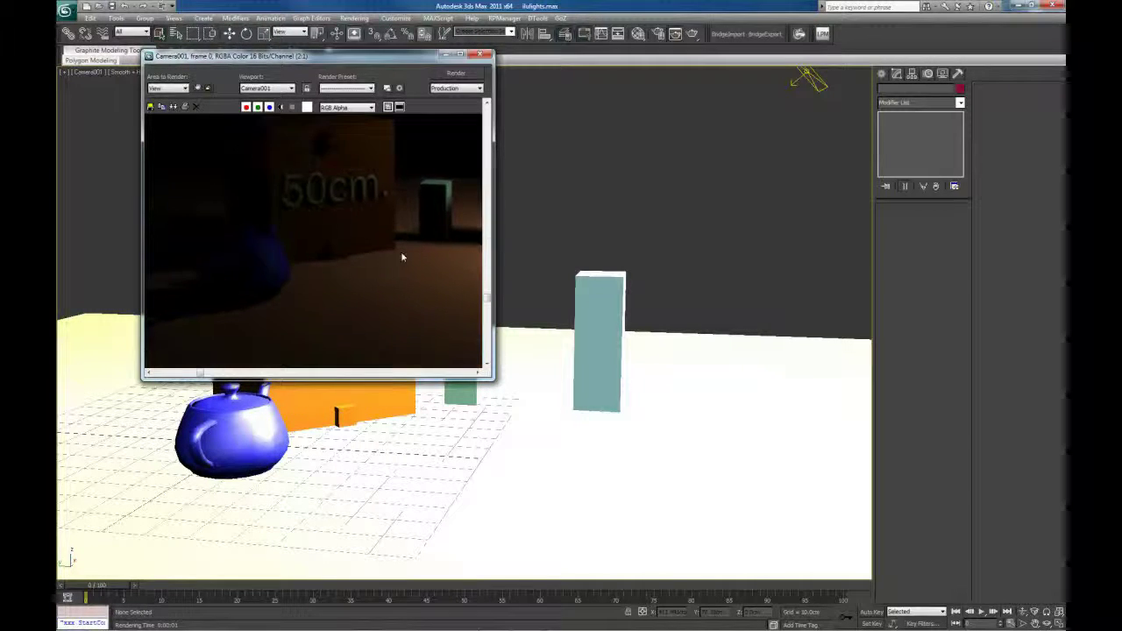
Shrink the VRayLight plane to a half-length of about 7.8 cm with a smaller half-width, and set its multiplier to 240
left_click(813, 85)
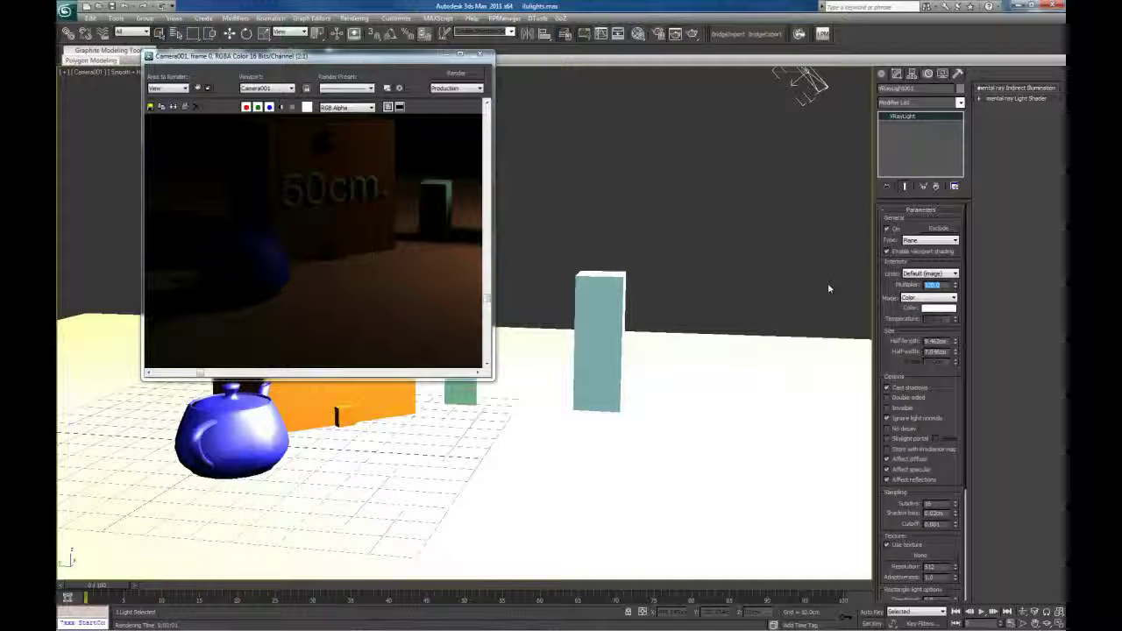
type("150")
key("Return")
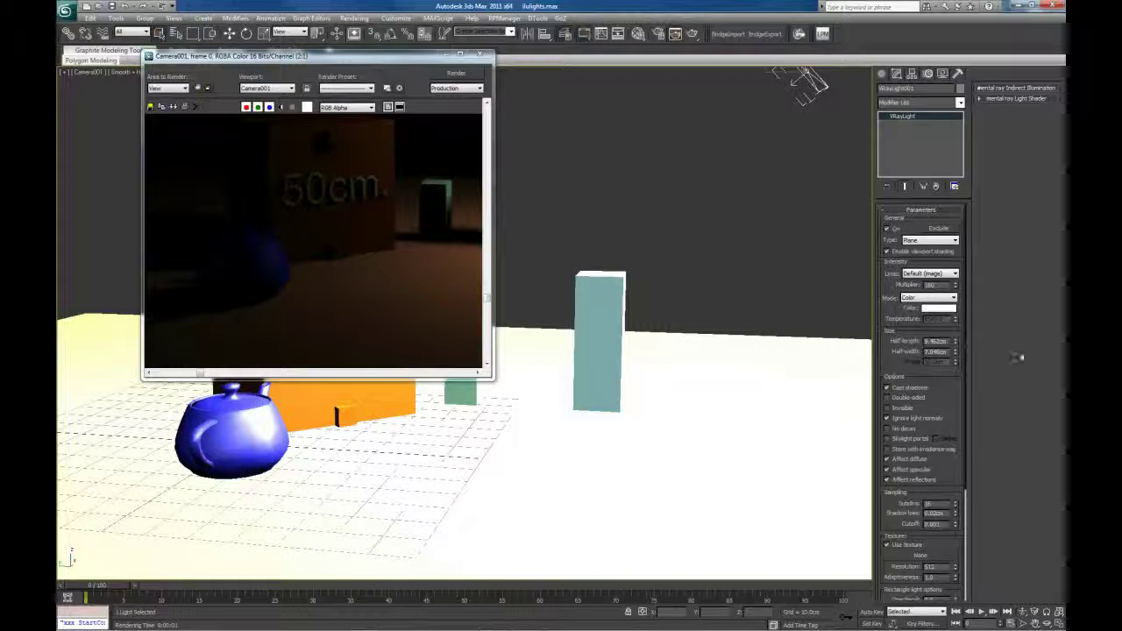
left_click_drag(955, 342, 956, 386)
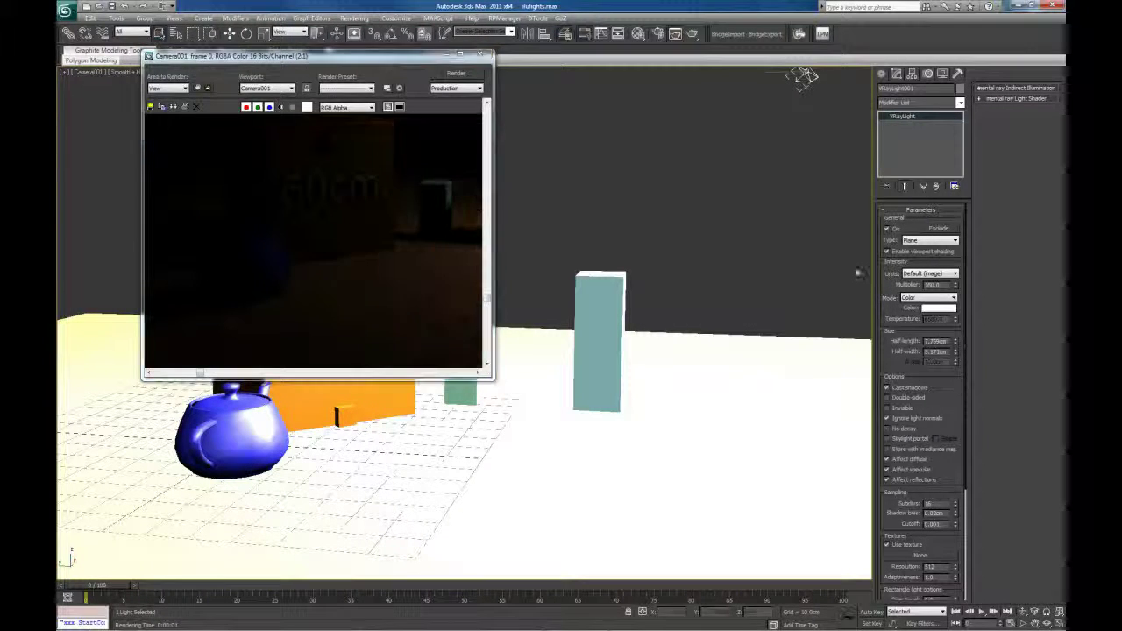
left_click_drag(948, 286, 863, 288)
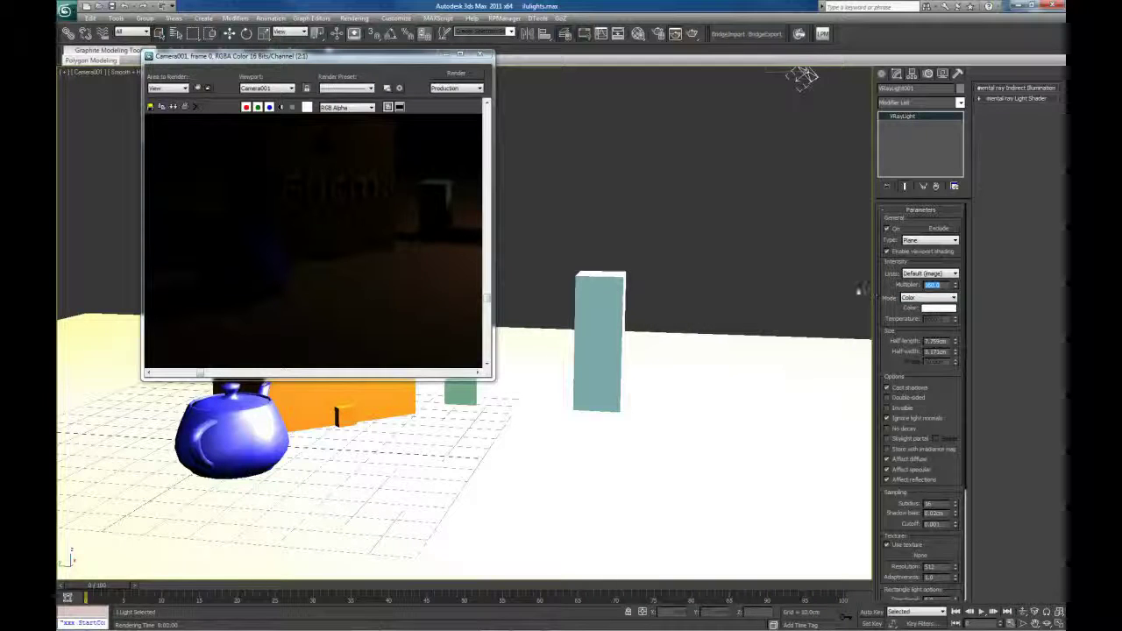
Re-render the camera view with the smaller plane light, check the shadows around the boxes up close and close the render
left_click(694, 209)
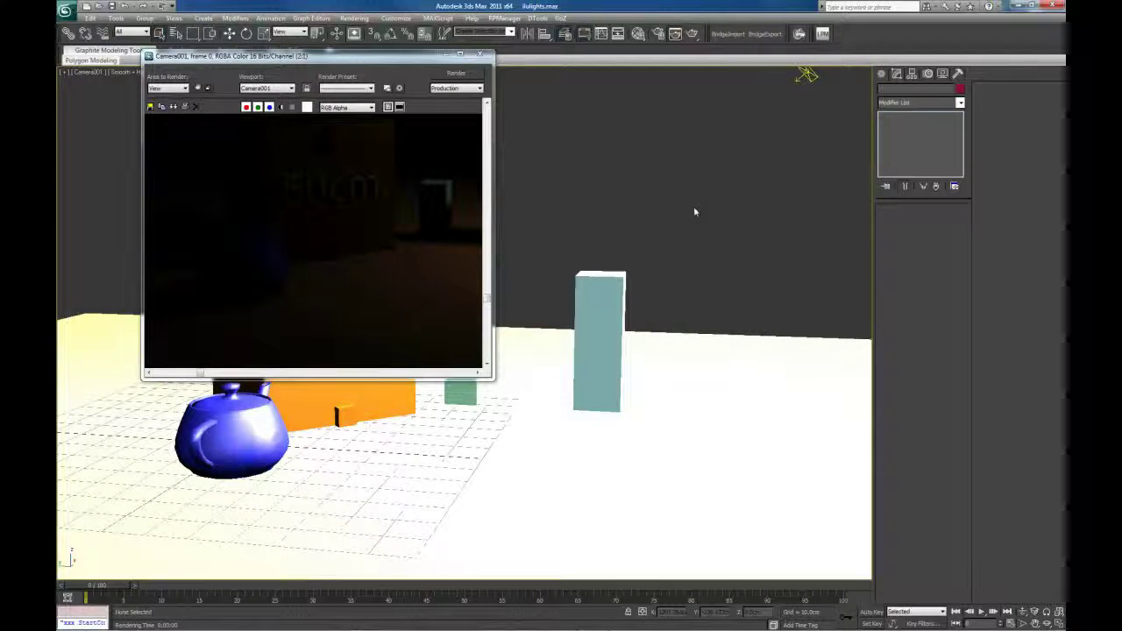
middle_click_drag(356, 235, 210, 268)
middle_click_drag(353, 263, 375, 276)
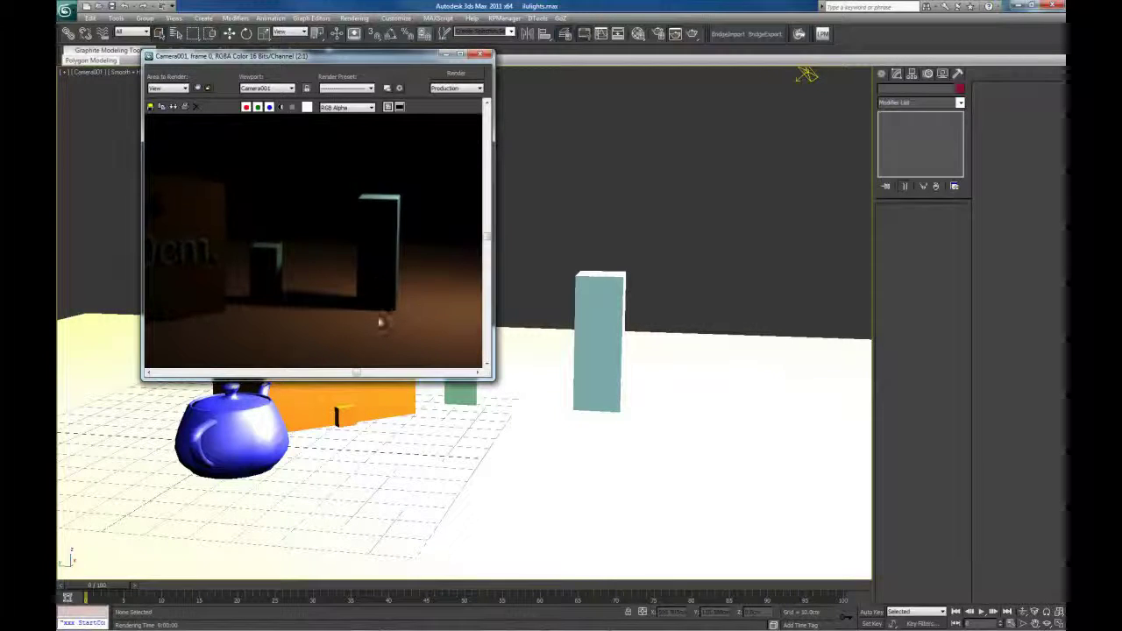
left_click(481, 55)
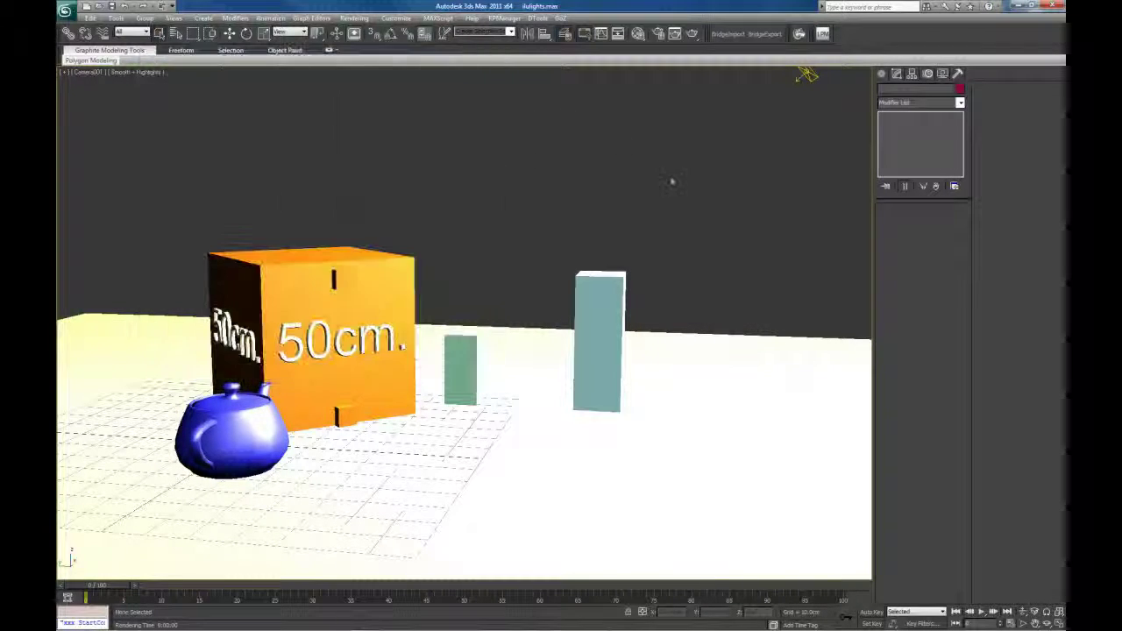
Select the small VRayLight in the perspective view and change its type from Plane to Sphere
key("alt+w")
left_click(279, 356)
key("alt+w")
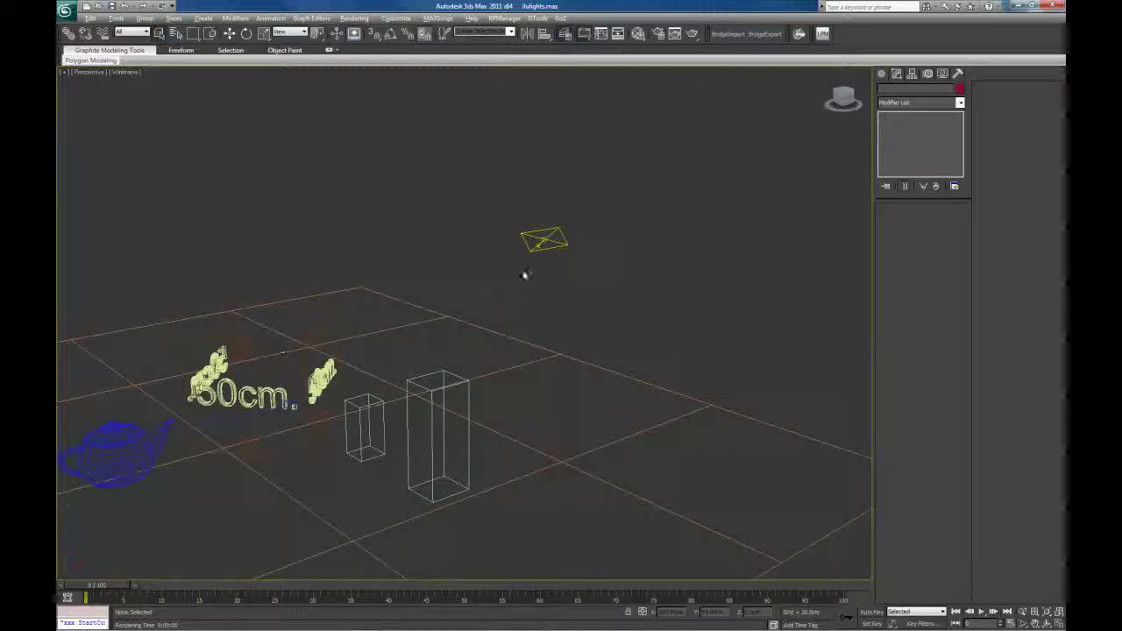
left_click(545, 270)
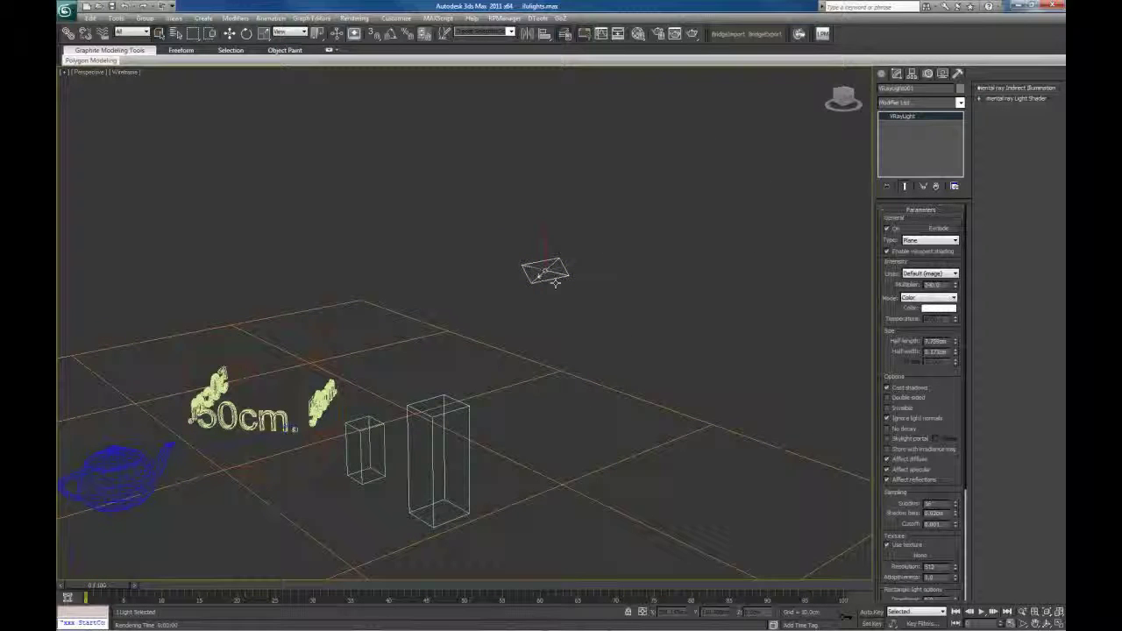
middle_click_drag(561, 280, 723, 246, "alt")
left_click(927, 242)
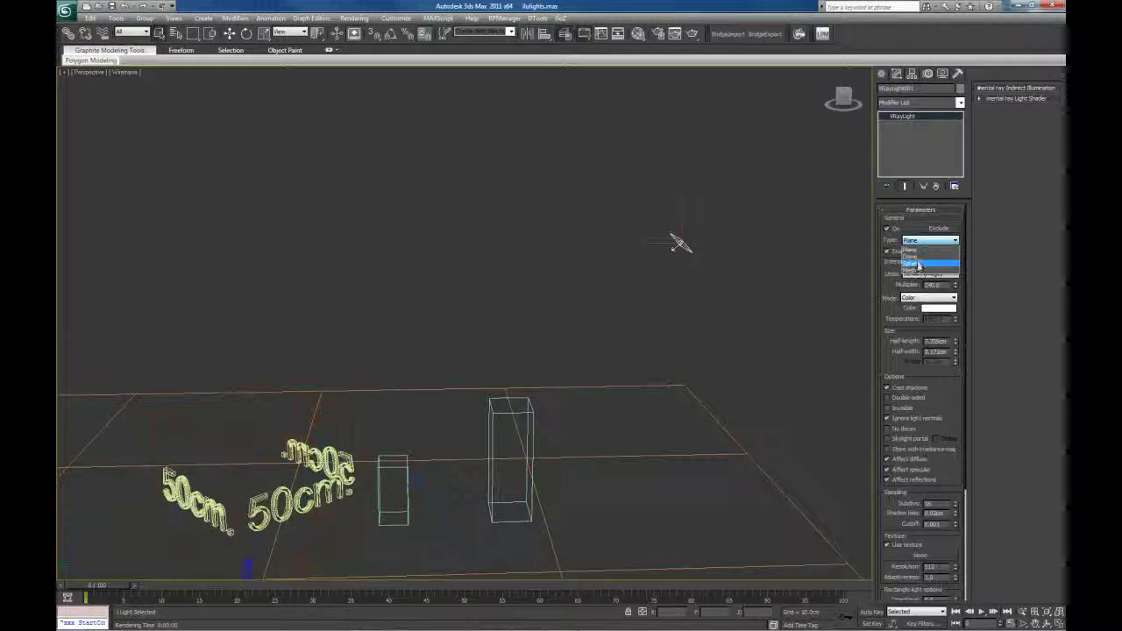
left_click(927, 261)
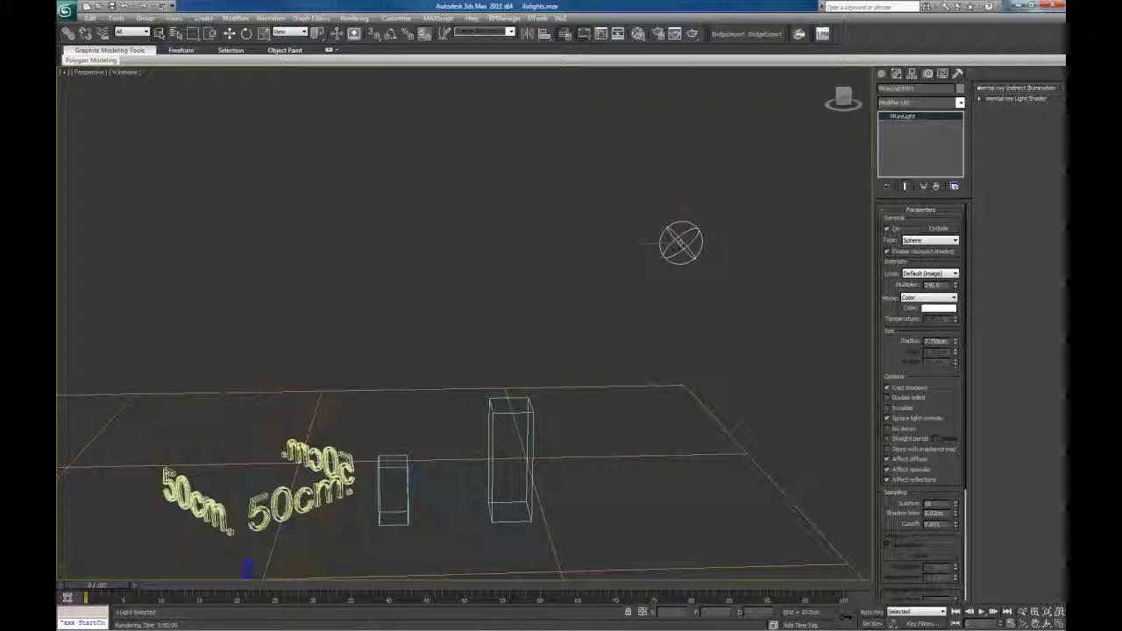
Swap the small VRayLight for the larger VRayLight sphere and render the camera view with it
key("Delete")
key("ctrl+z")
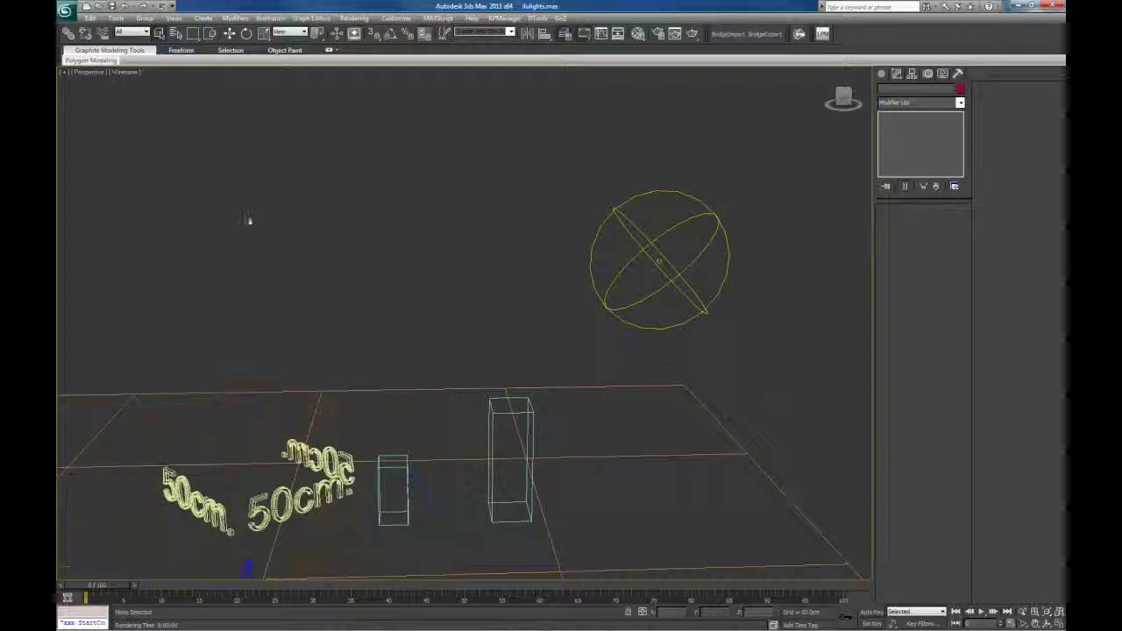
left_click(684, 221)
middle_click_drag(607, 261, 636, 191)
left_click(543, 243)
key("alt+w")
key("alt+w")
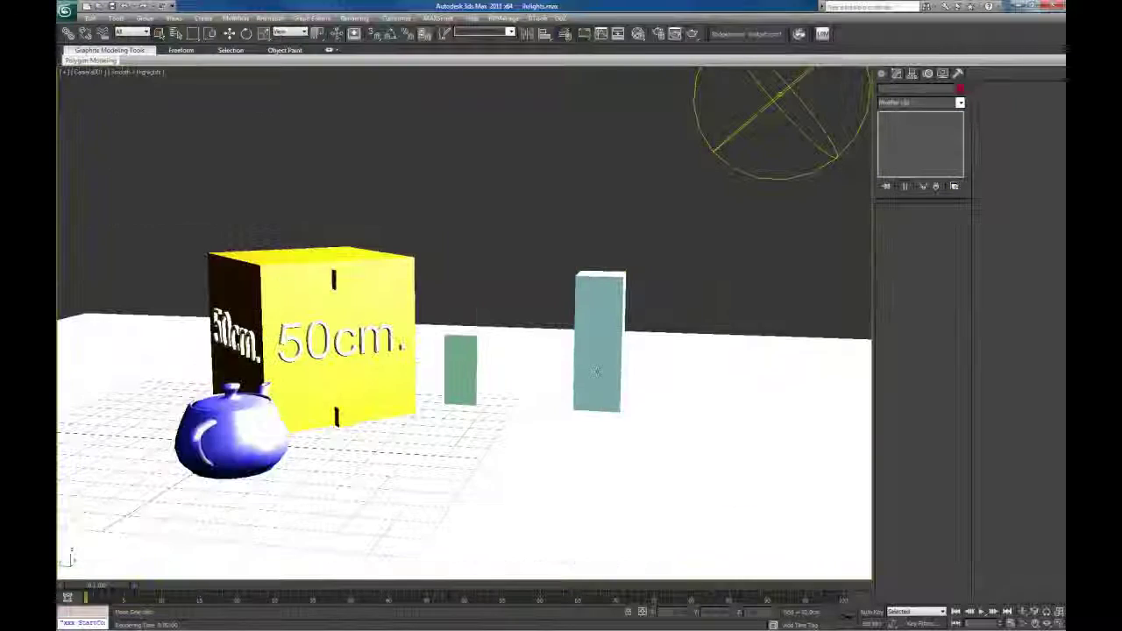
key("shift+q")
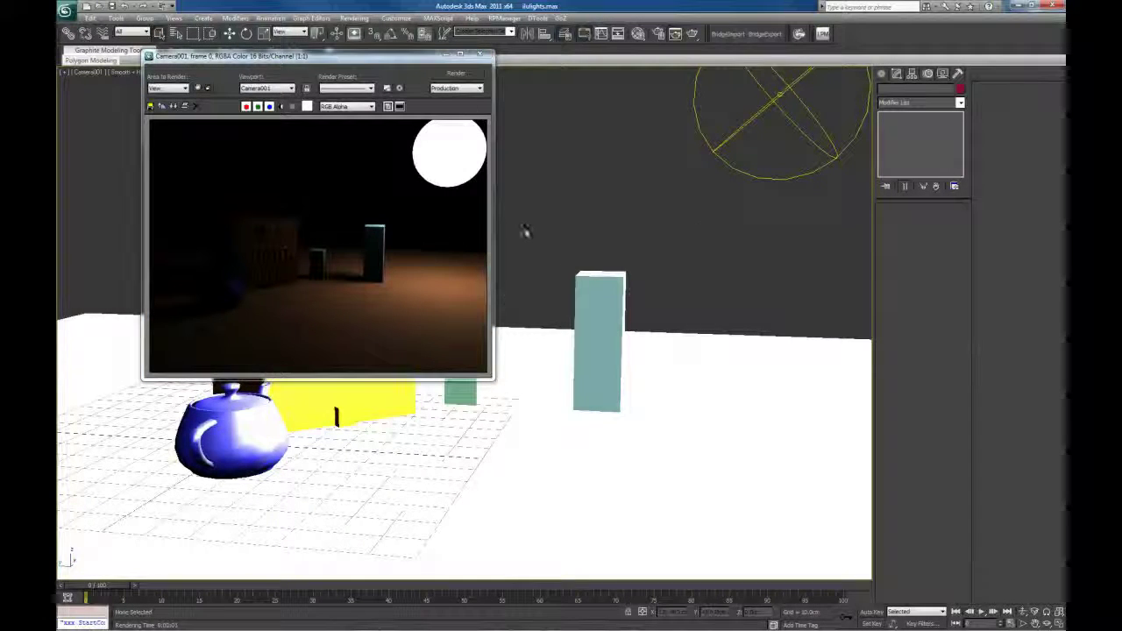
Reduce the sphere light's radius to about 4.3 cm, set its multiplier to 250 and re-render the camera view
left_click(777, 101)
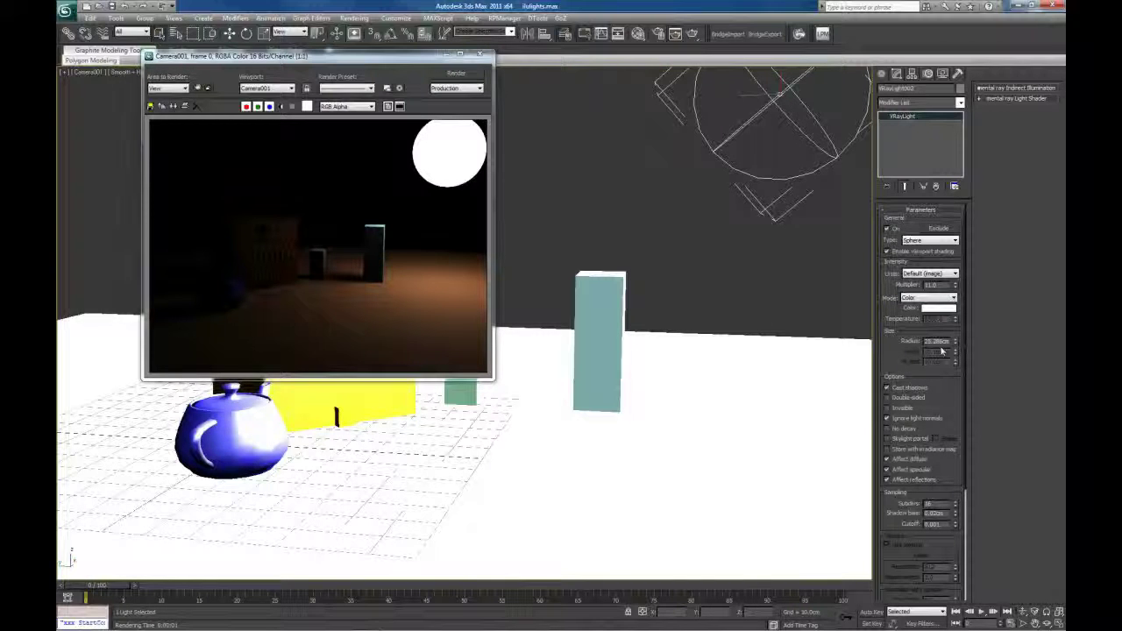
mouse_move(956, 341)
left_mouse_down()
mouse_move(956, 355)
mouse_move(955, 336)
left_mouse_up()
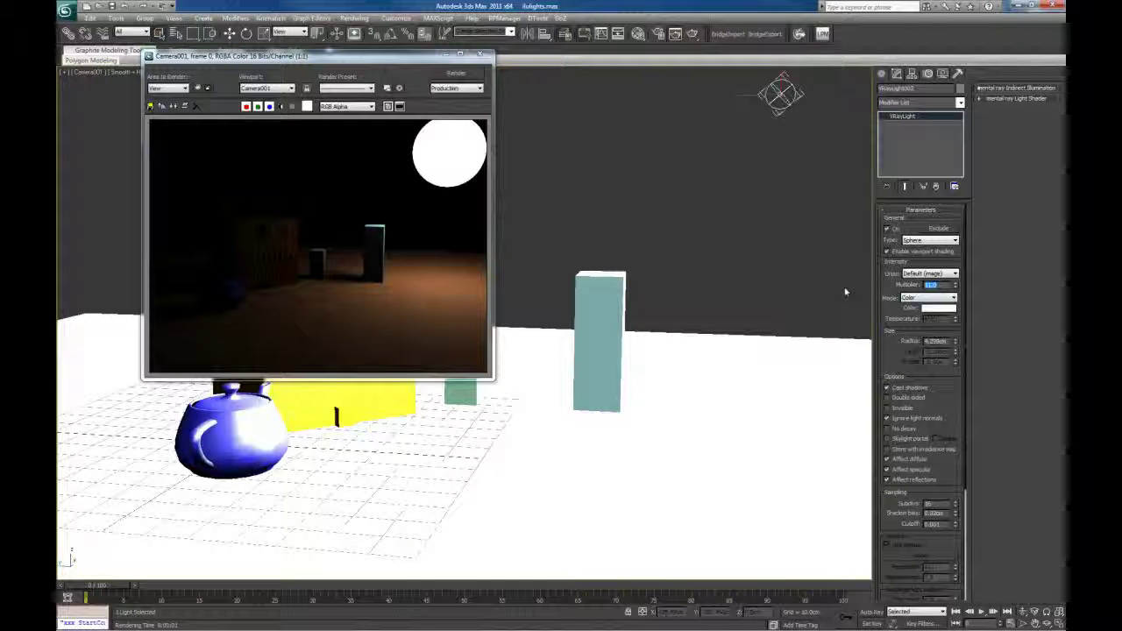
type("25")
left_click(706, 220)
key("shift+q")
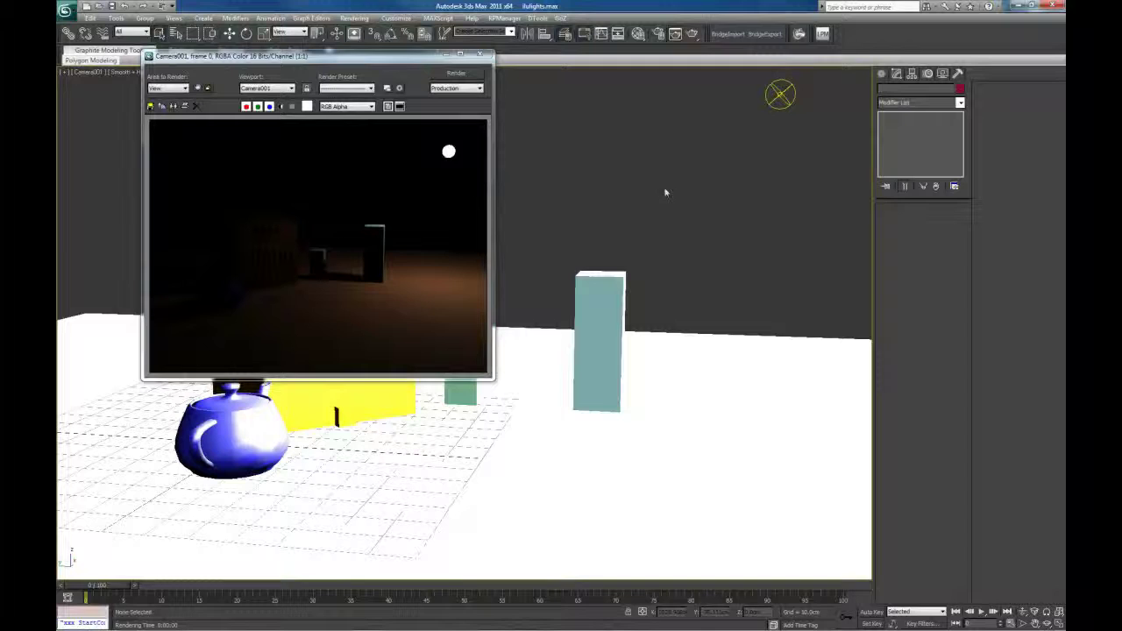
Examine the box shadows cast by the small sphere light up close in the render, and close the render window
scroll(360, 305, "up", 1)
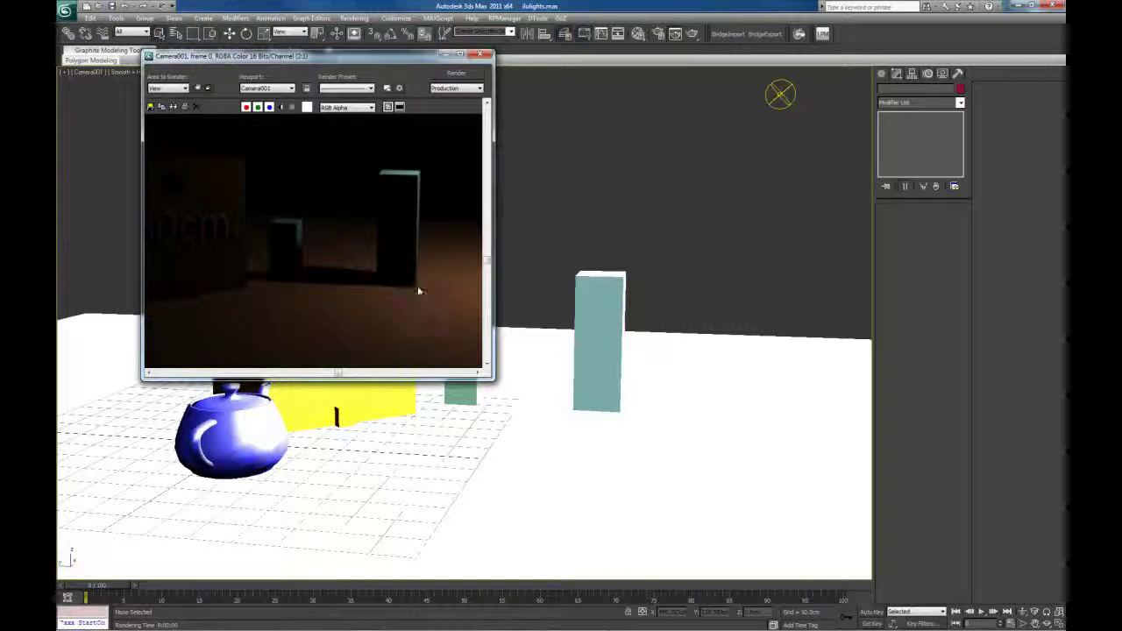
middle_click_drag(429, 269, 369, 282)
scroll(371, 281, "down", 2)
scroll(372, 282, "up", 1)
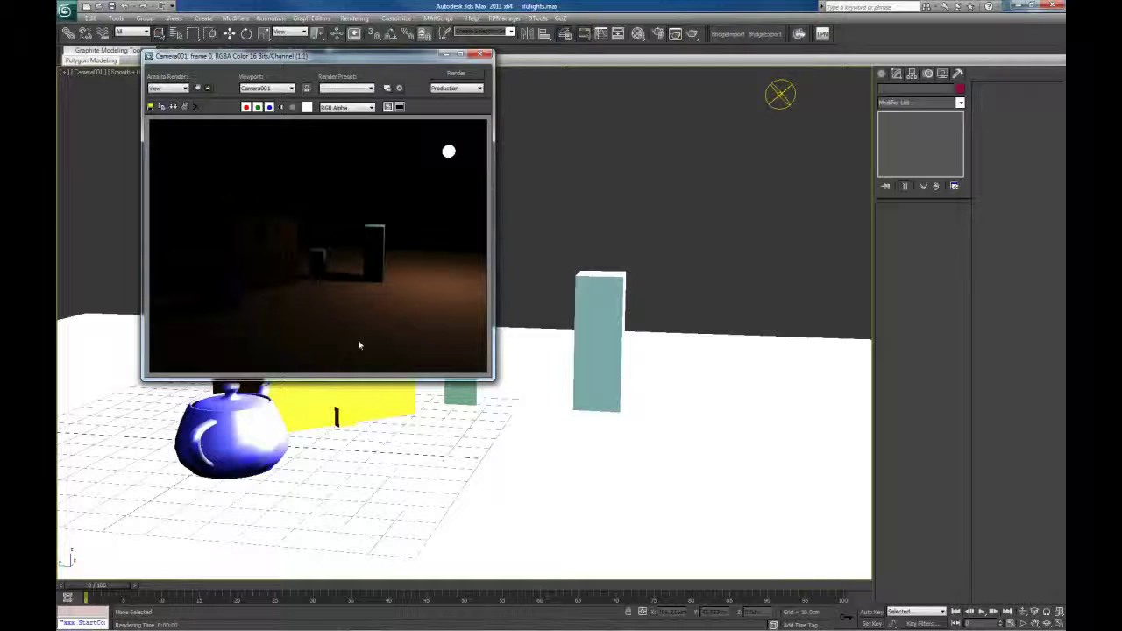
left_click(480, 55)
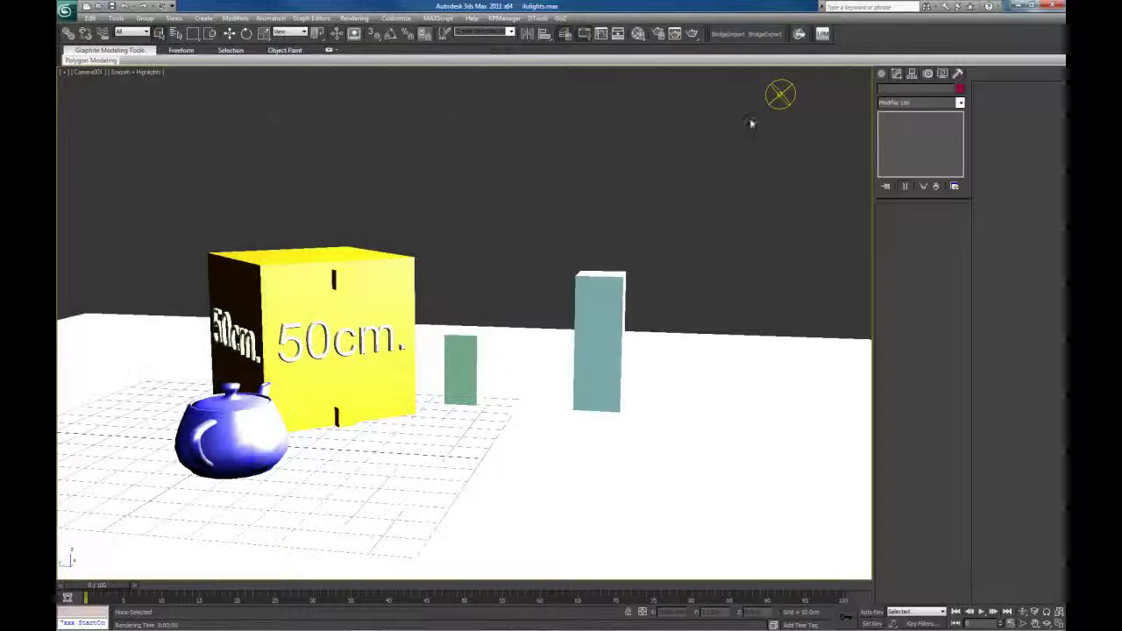
Swap the VRayLight sphere for the targeted disc-shaped light and select that light in the perspective view
left_click(780, 94)
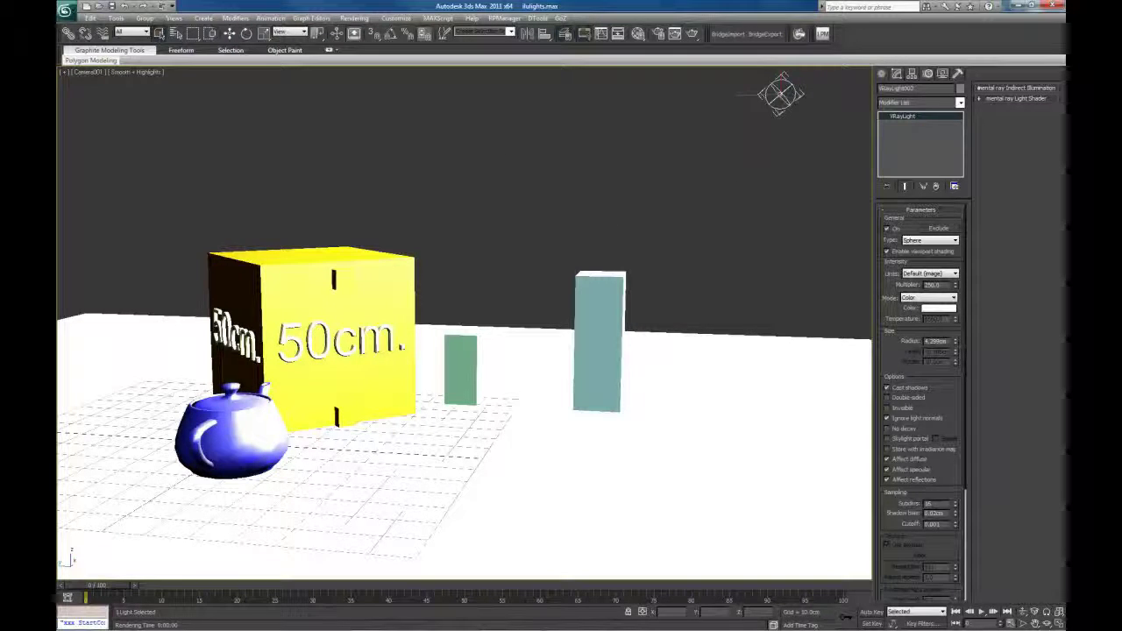
key("Delete")
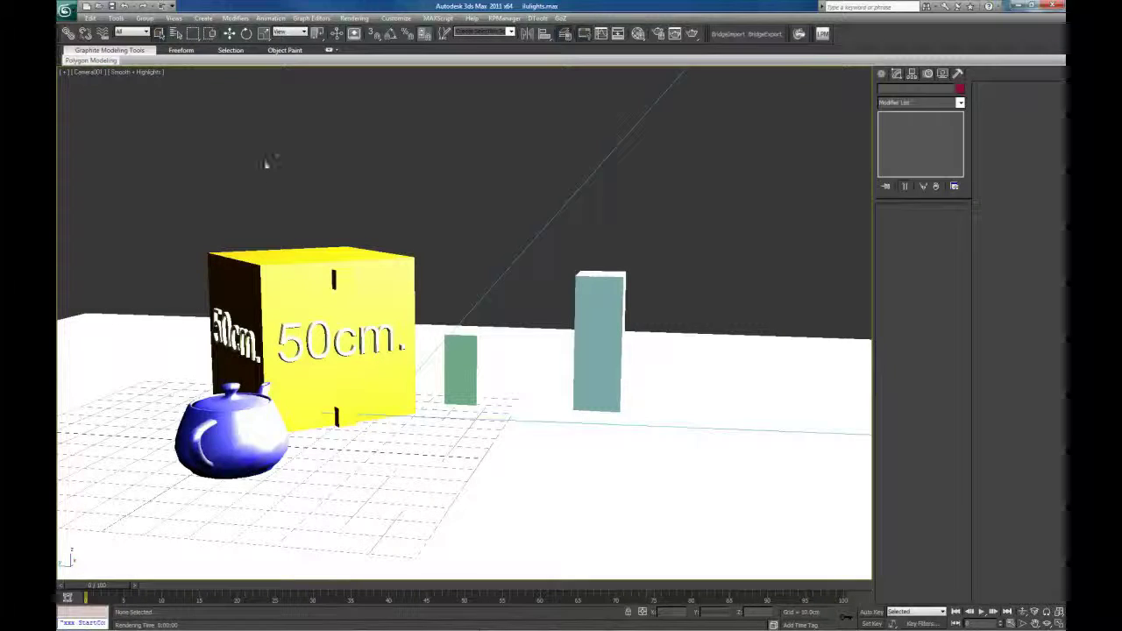
key("alt+w")
key("alt+w")
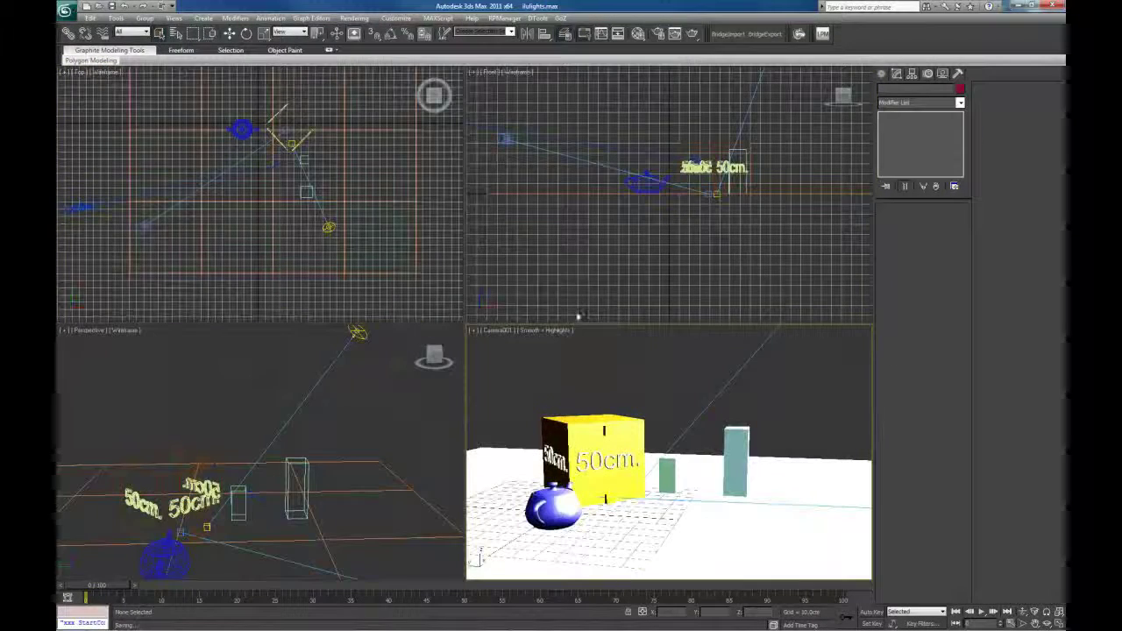
left_click(275, 376)
key("alt+w")
middle_click_drag(637, 155, 610, 200)
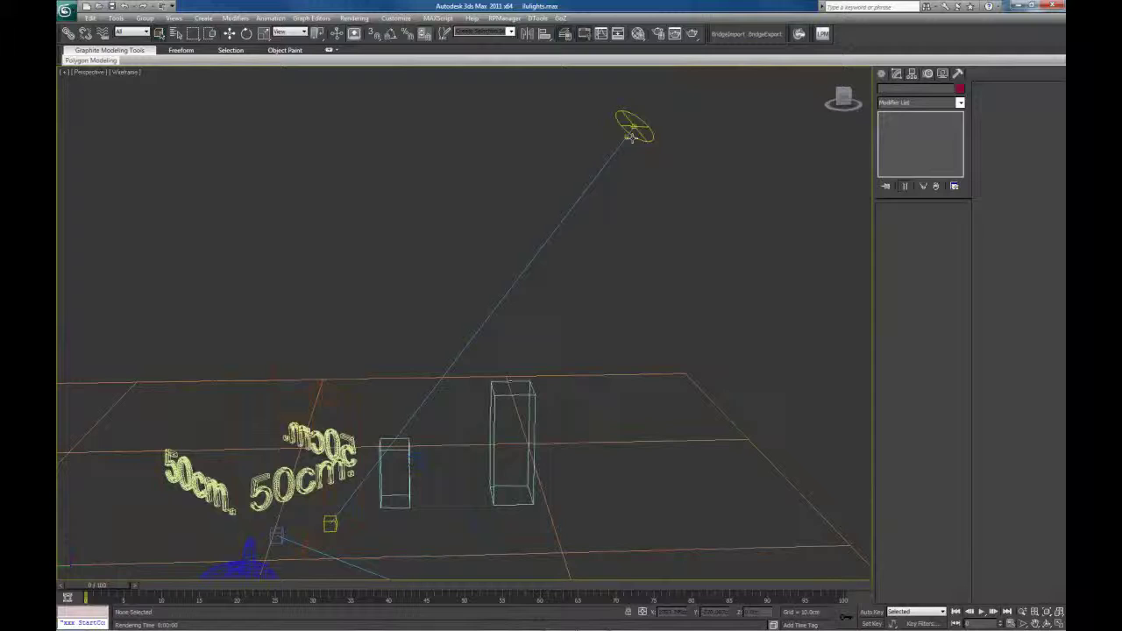
left_click(634, 126)
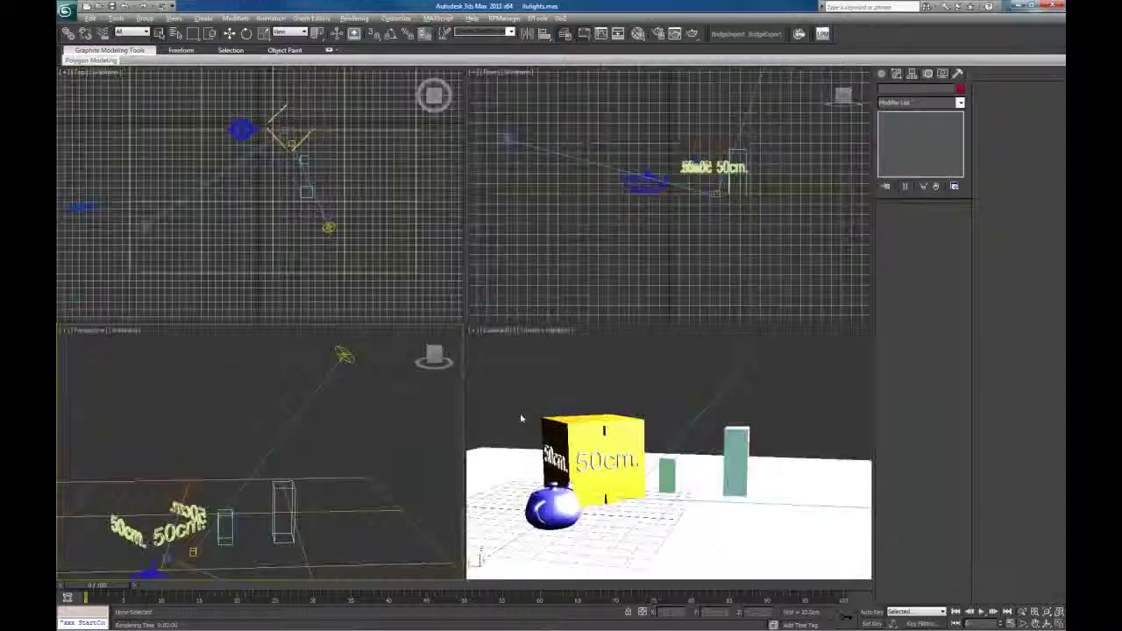
Render the camera view with the targeted light and reposition the render window to compare it with the viewport scene
left_click(520, 419)
key("alt+w")
key("shift+q")
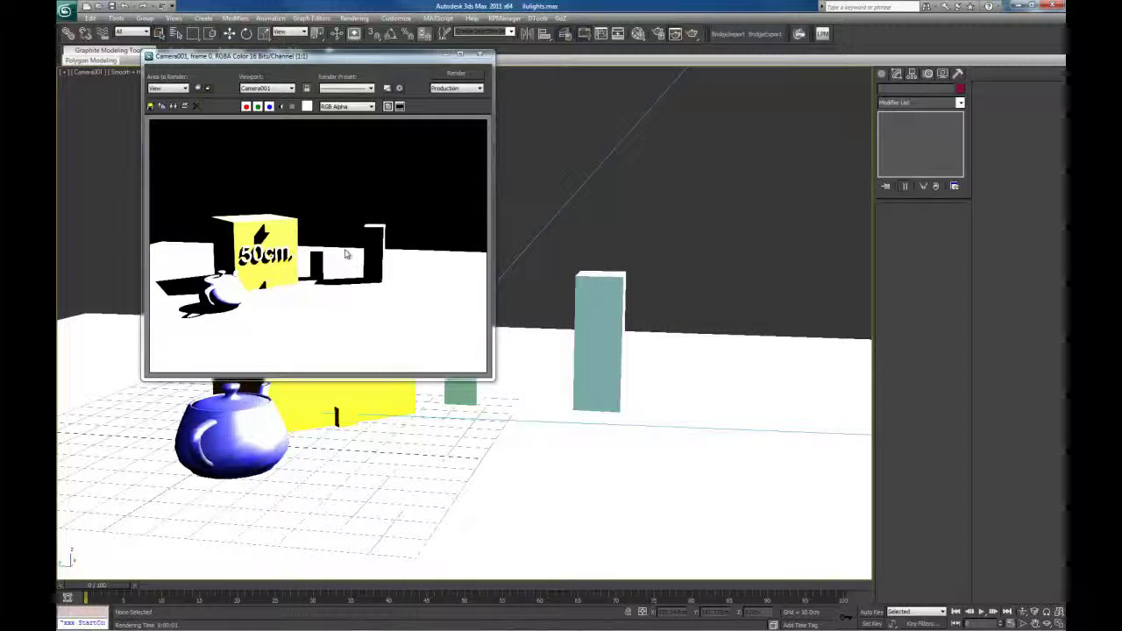
left_click_drag(337, 57, 647, 66)
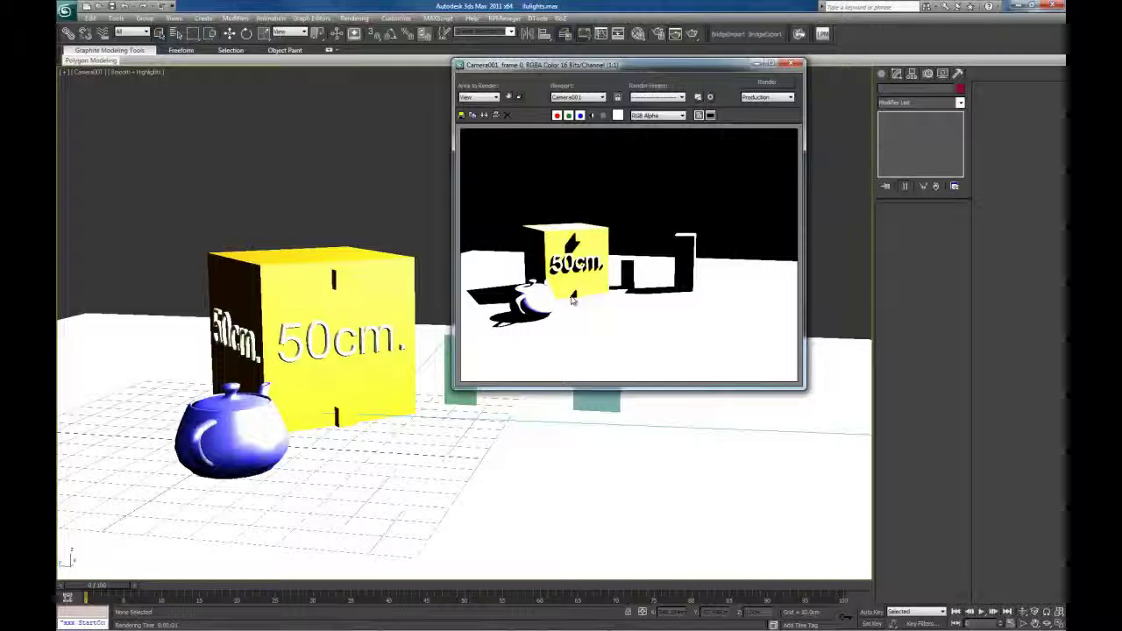
left_click(300, 156)
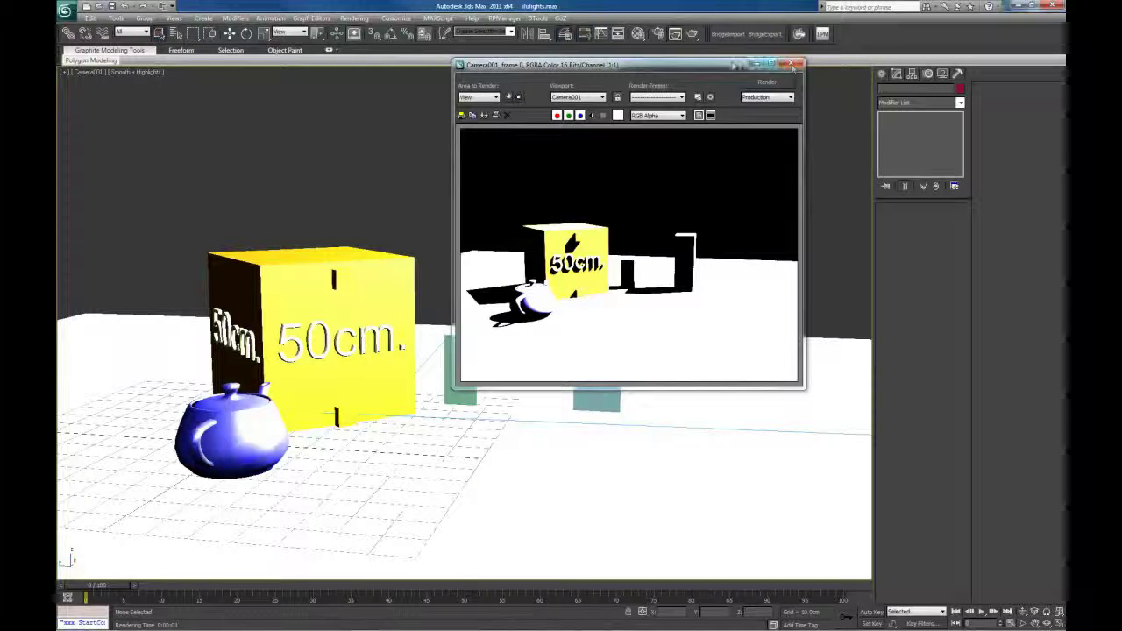
left_click_drag(730, 66, 677, 55)
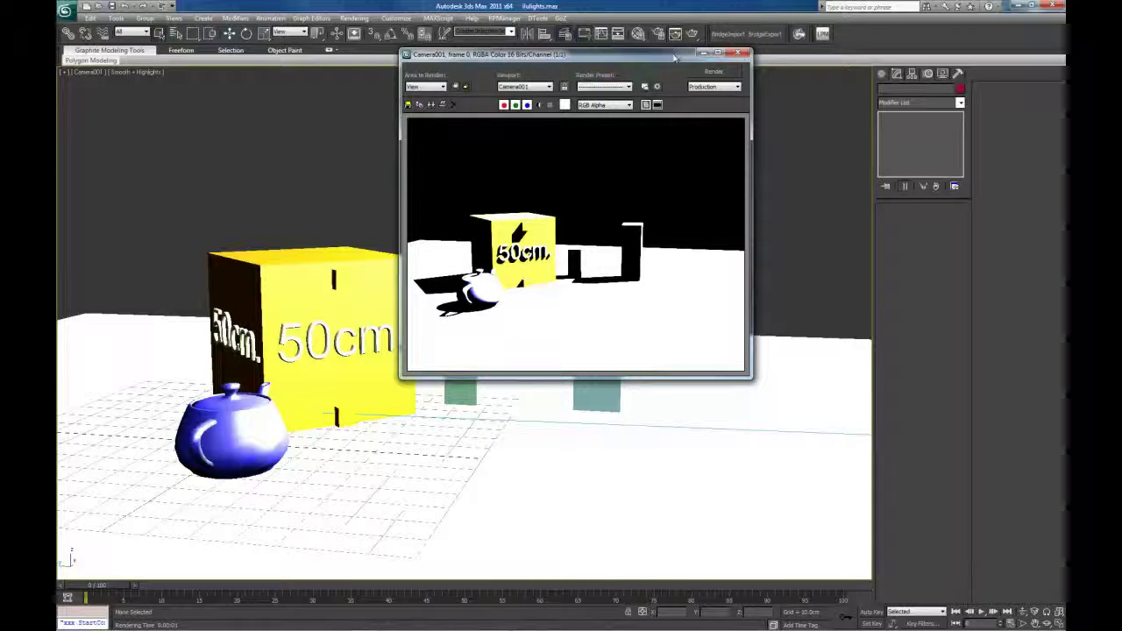
left_click_drag(675, 58, 476, 35)
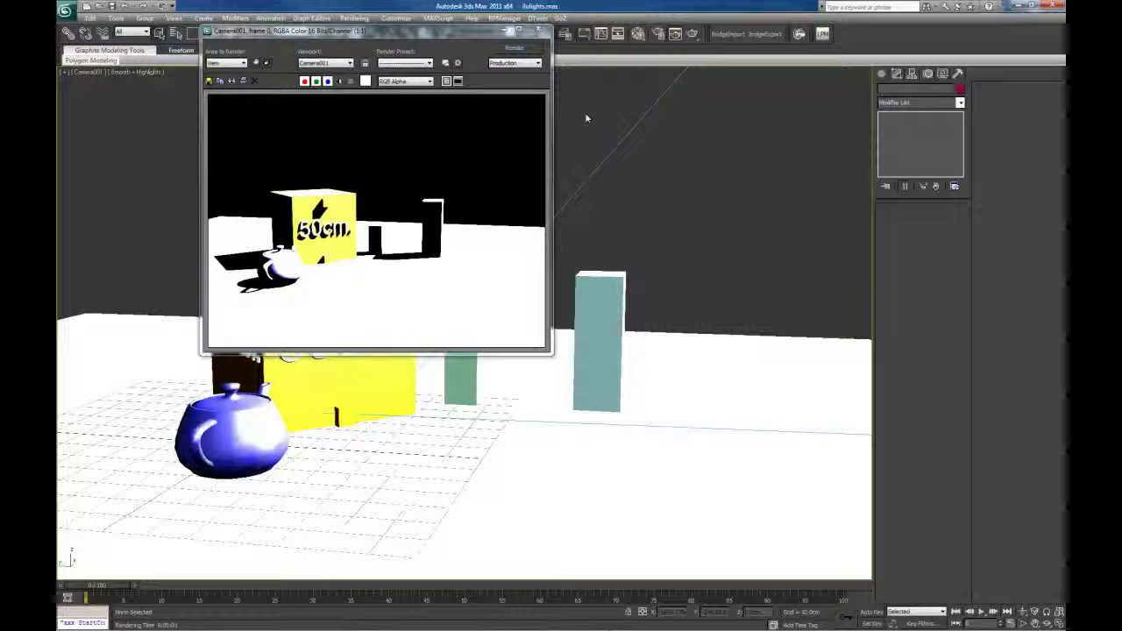
Switch the perspective viewport to the VRayPhysicalCamera001 view and select that camera in the top view
key("alt+w")
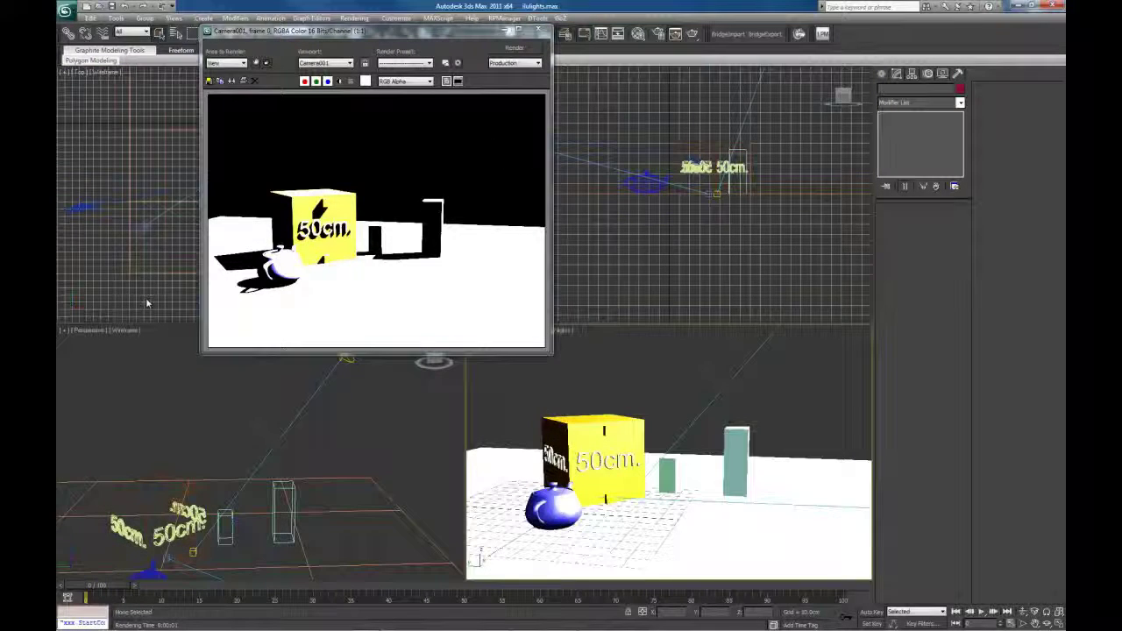
left_click(112, 347)
key("c")
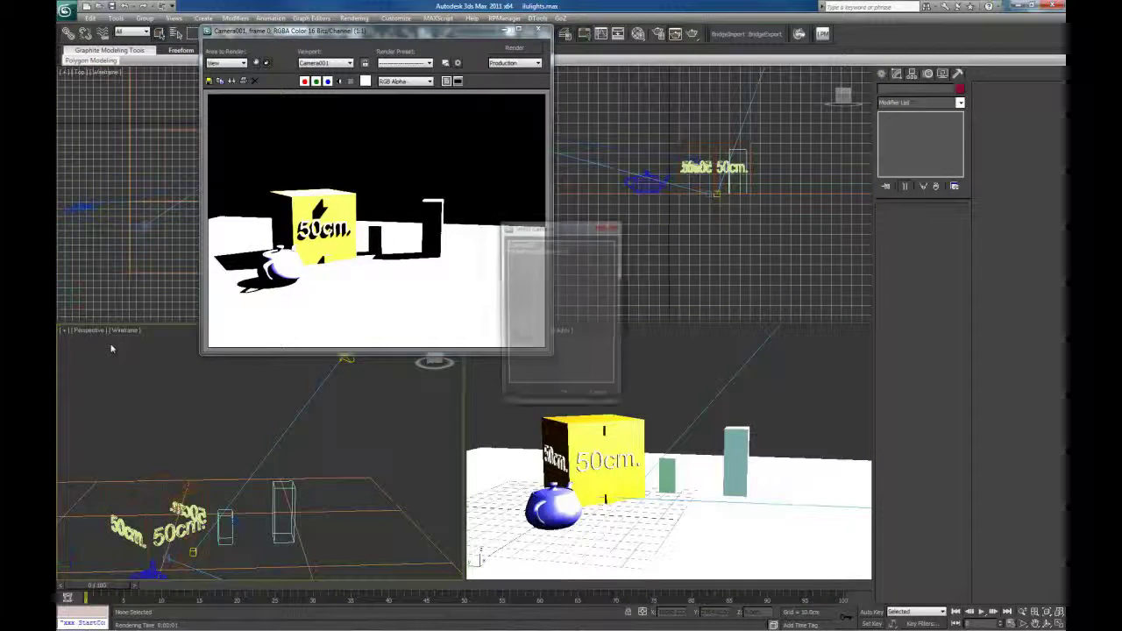
double_click(548, 253)
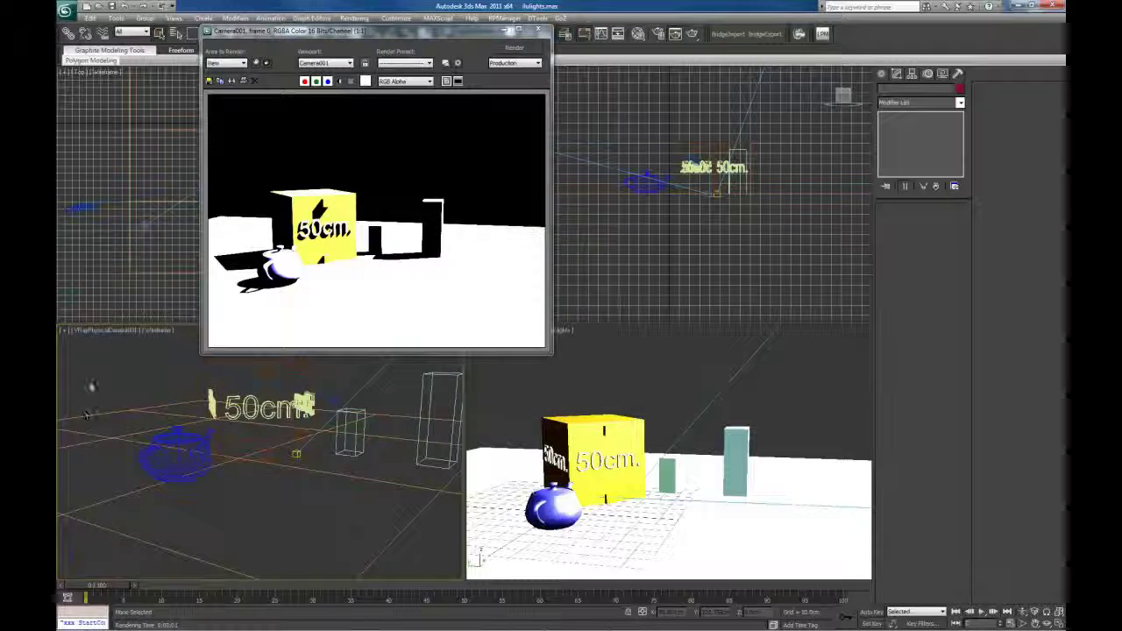
key("alt+w")
key("alt+w")
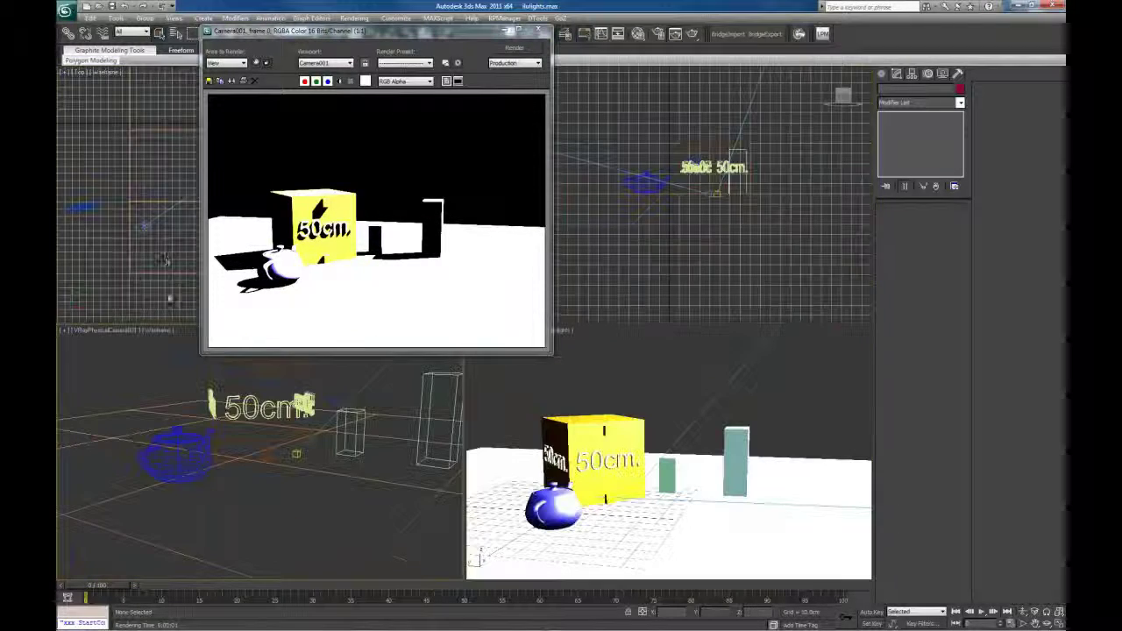
left_click(143, 227)
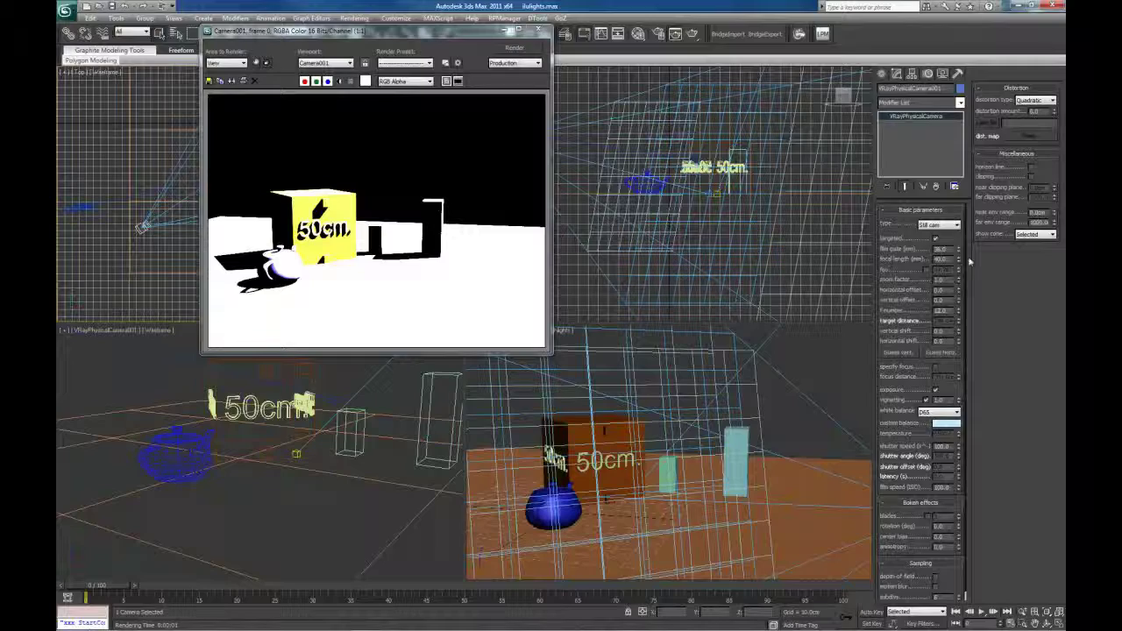
Maximize the VRayPhysicalCamera001 viewport and render that camera's view, moving the render window to compare it with the scene
left_click(935, 239)
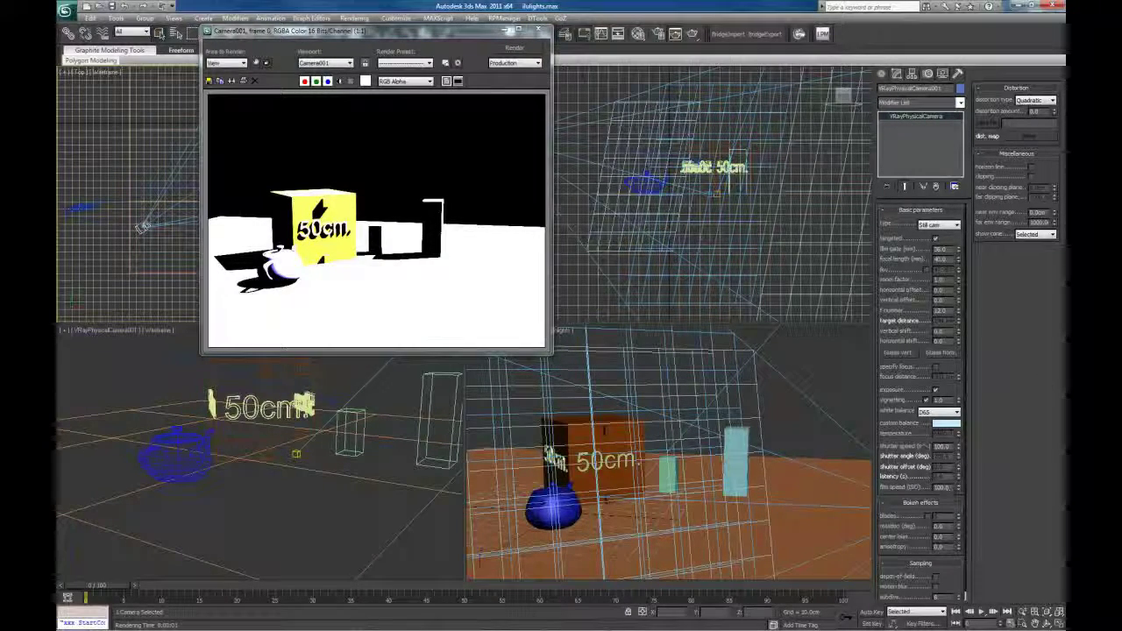
double_click(942, 487)
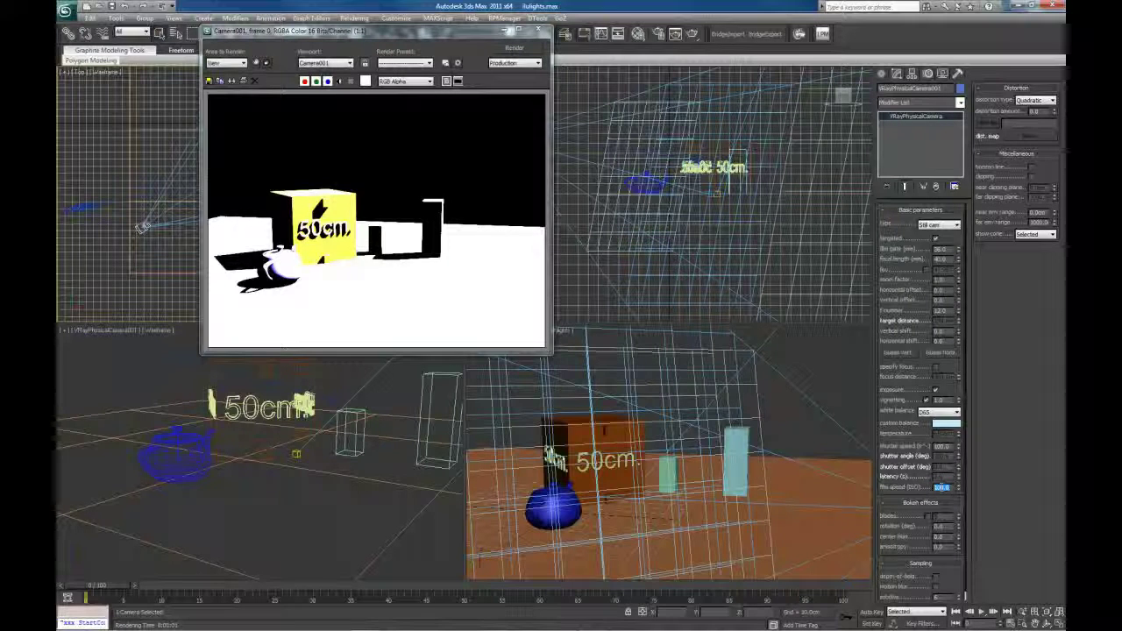
left_click(146, 375)
key("alt+w")
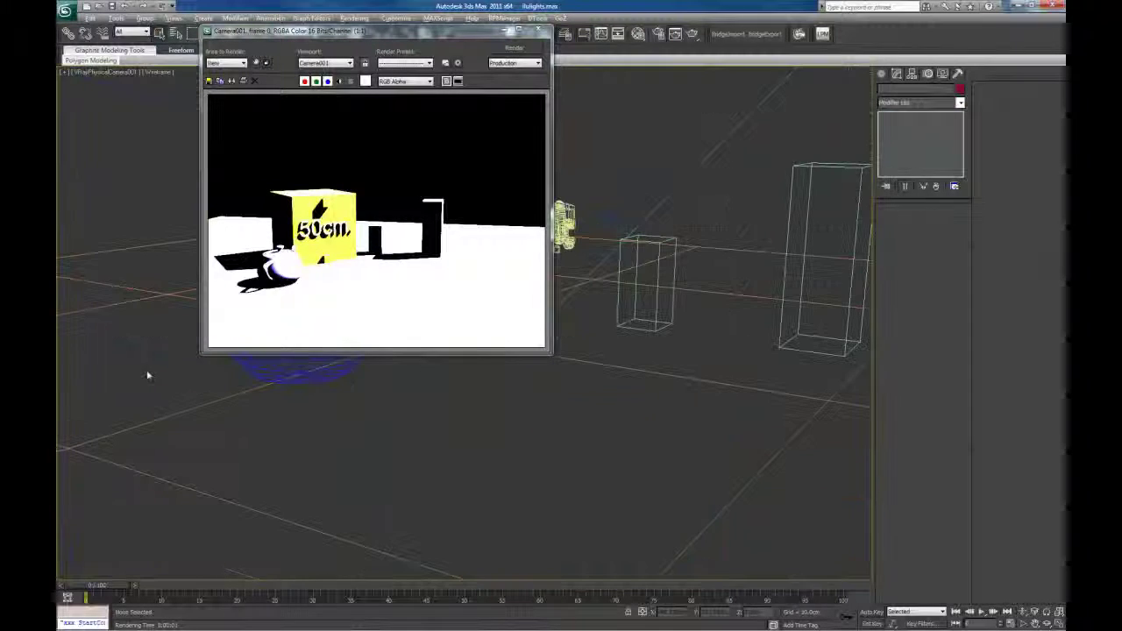
left_click(346, 62)
left_click(379, 70)
left_click(515, 48)
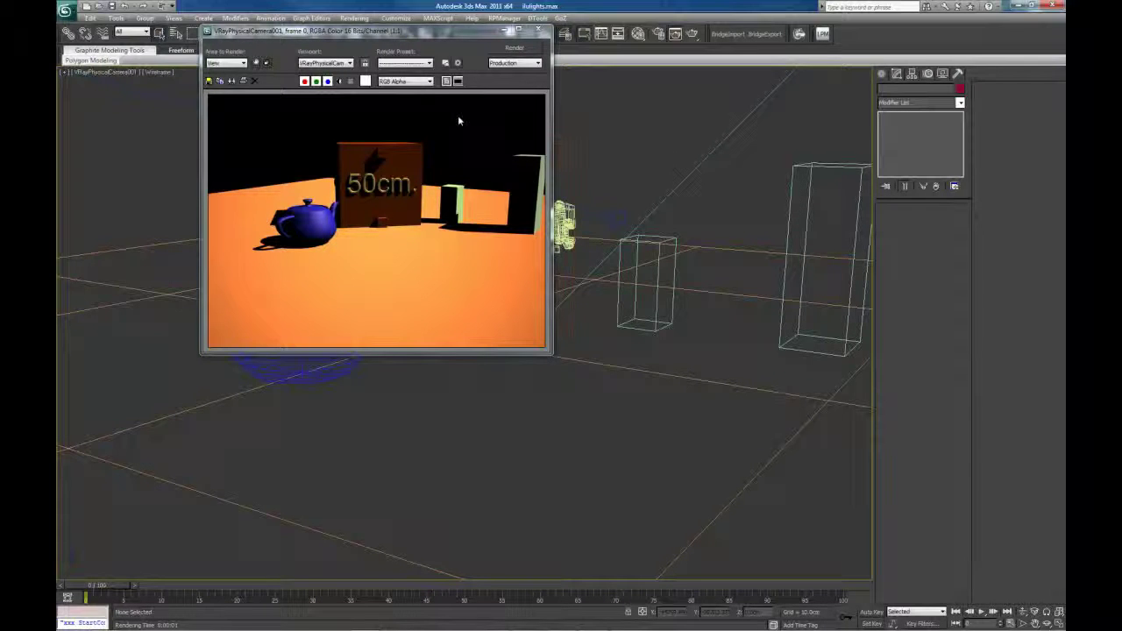
left_click_drag(421, 33, 625, 38)
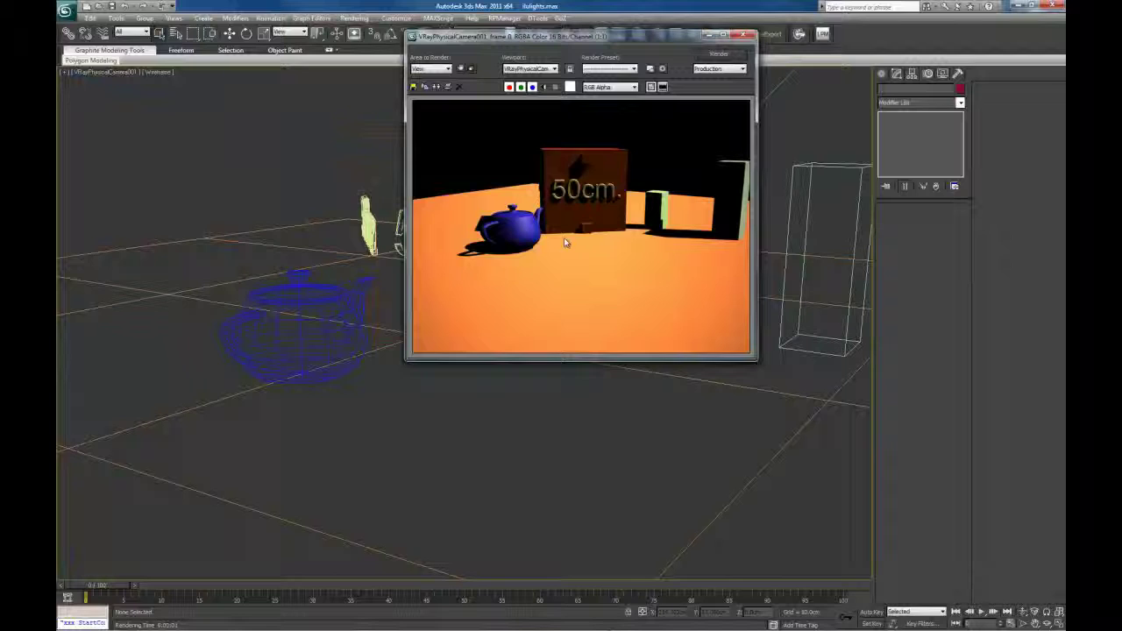
left_click_drag(607, 36, 429, 79)
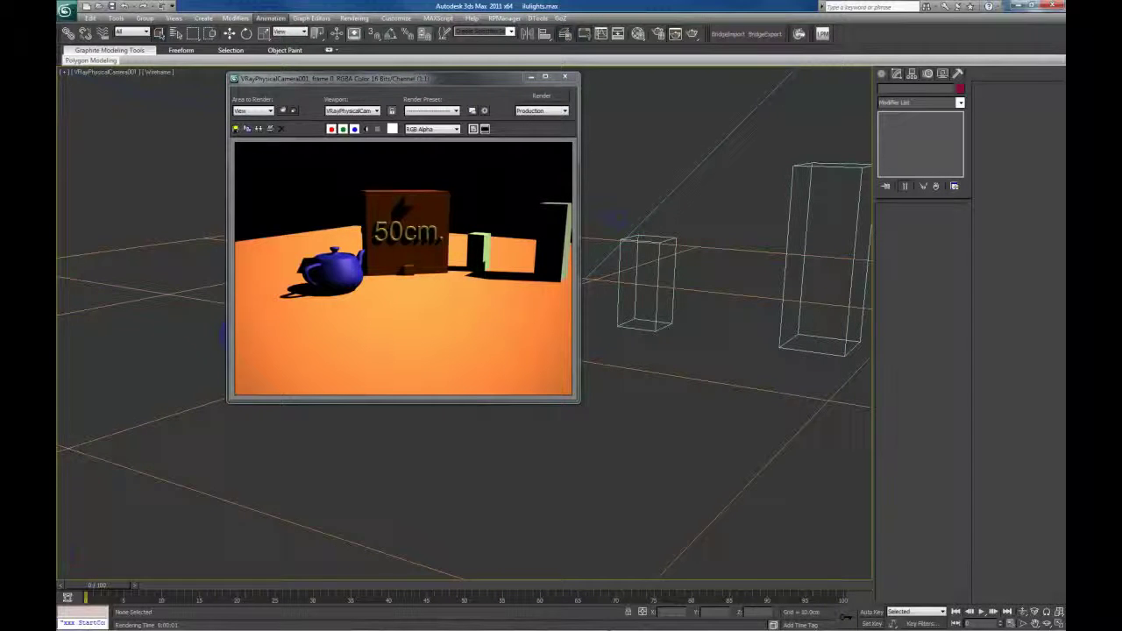
Open the environment settings and switch the scene's exposure control to Linear Exposure Control
key("8")
left_click_drag(653, 123, 831, 110)
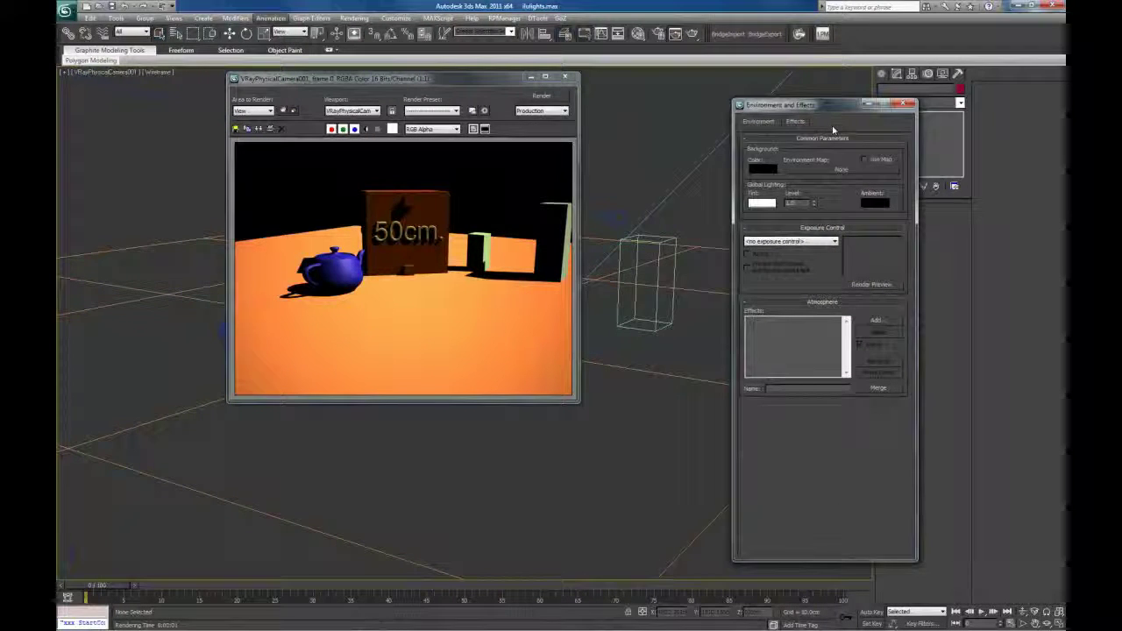
left_click(828, 242)
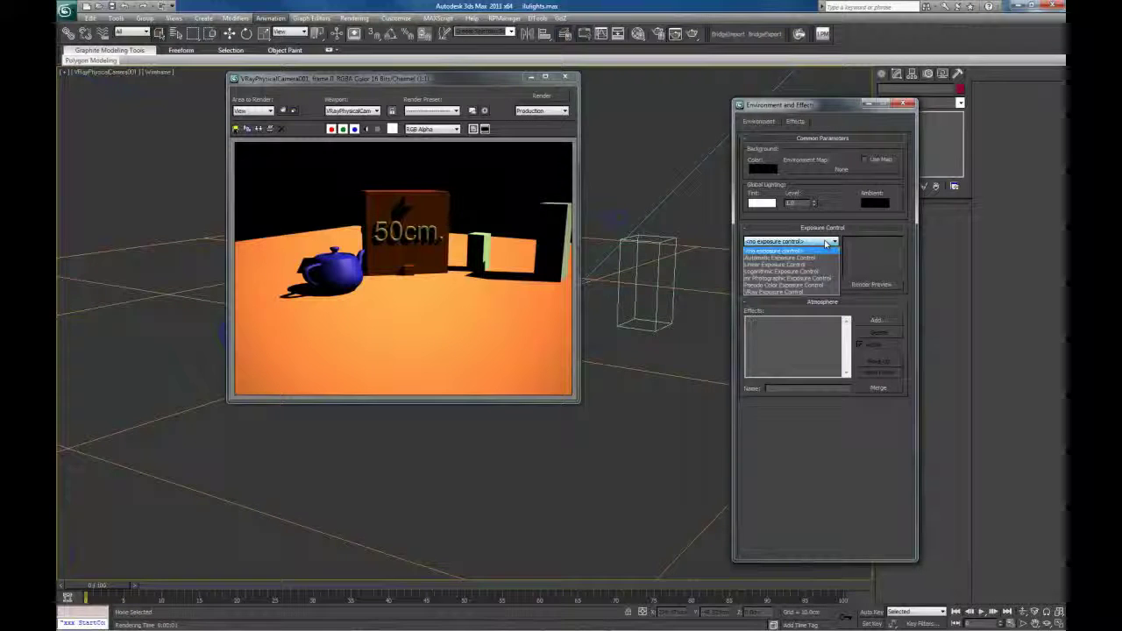
left_click(778, 264)
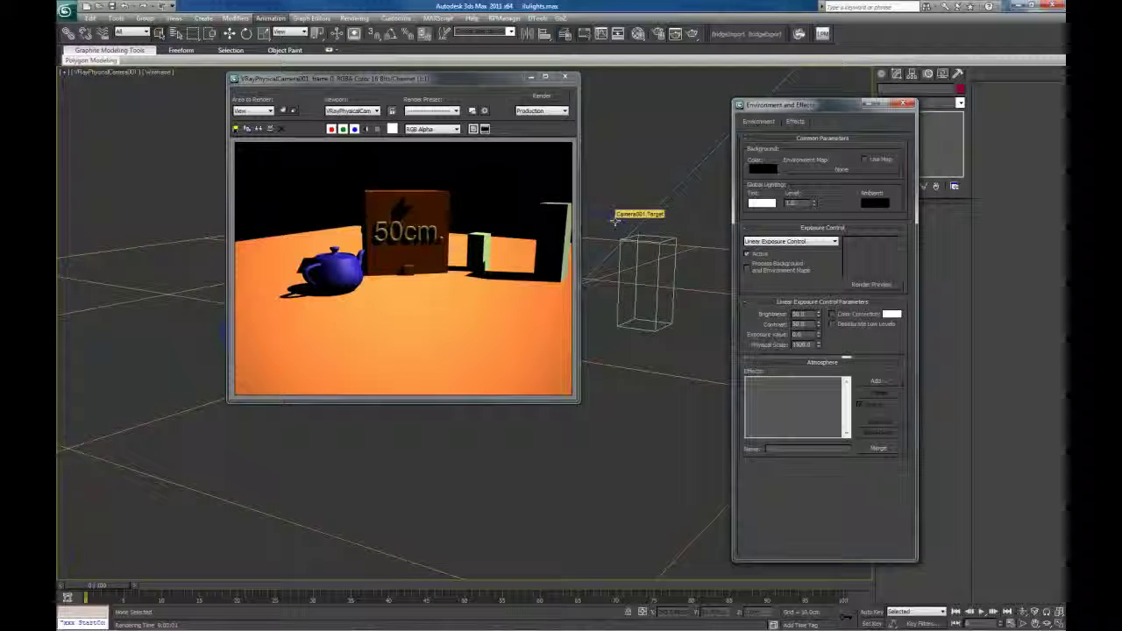
left_click_drag(820, 104, 724, 90)
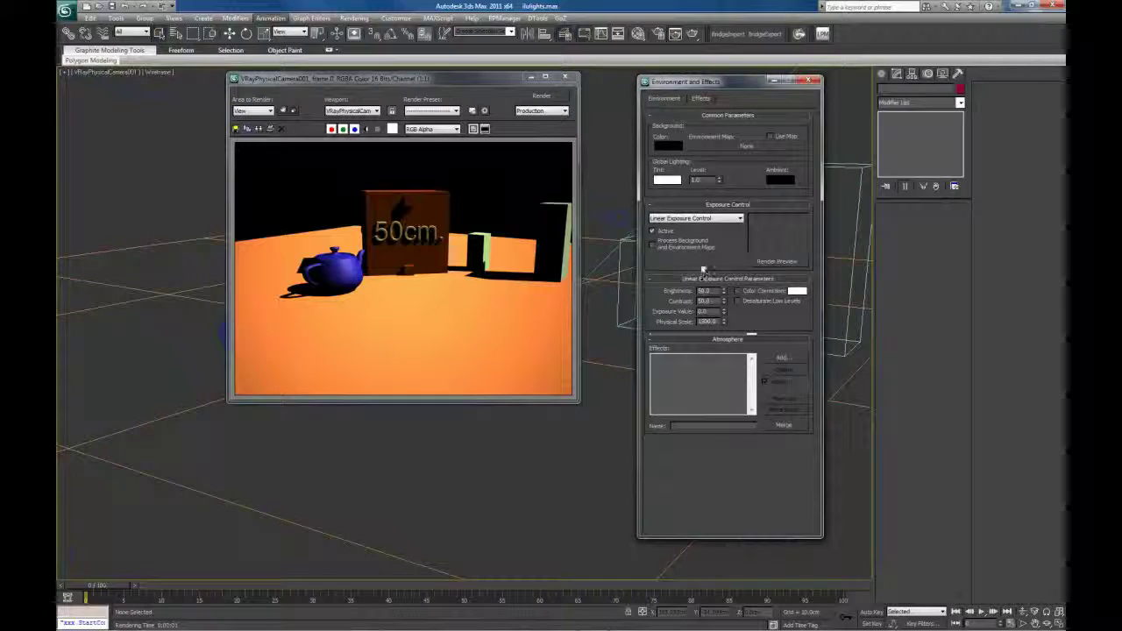
Set the exposure control back to no exposure control and close the environment settings
left_click(697, 217)
left_click(685, 224)
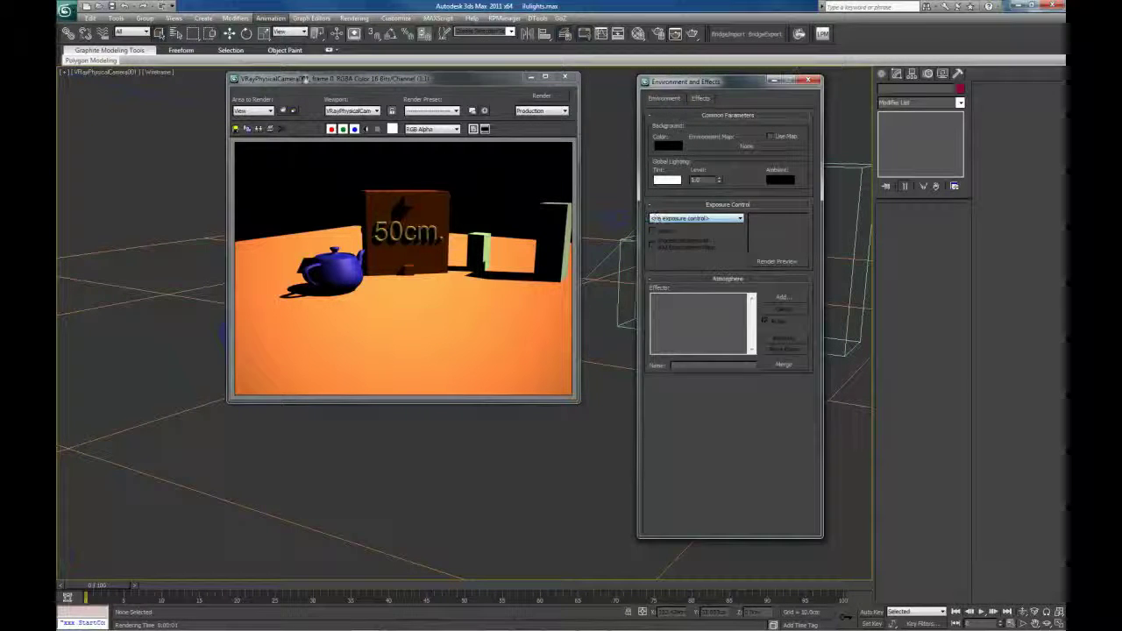
left_click(807, 80)
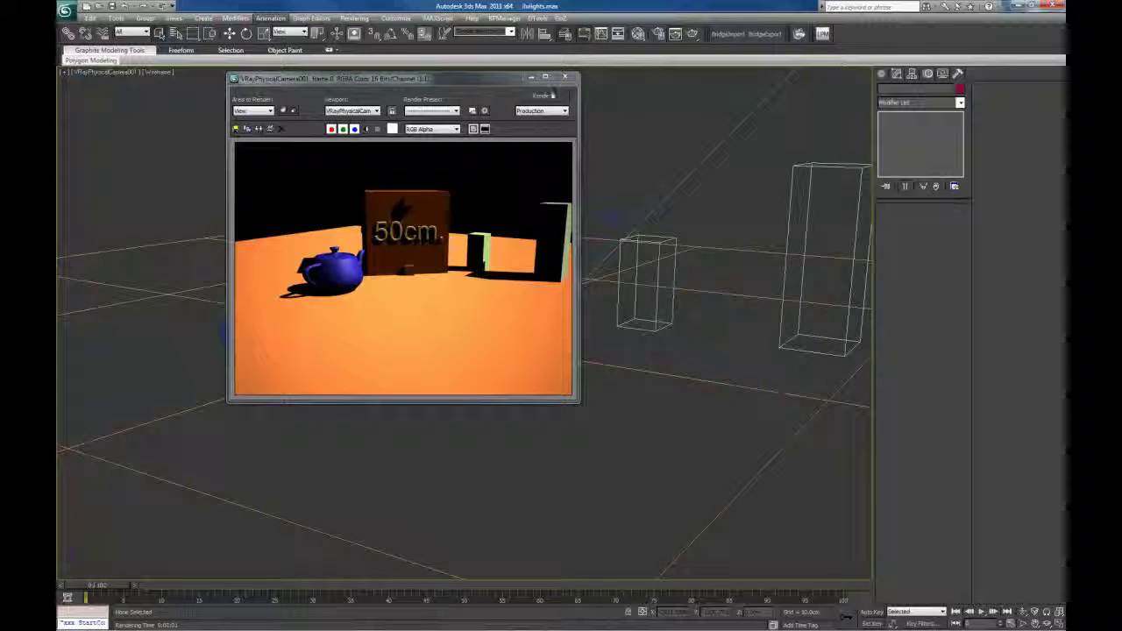
Compare the render with the wireframe scene and render the VRayPhysicalCamera001 view again
left_click_drag(454, 79, 662, 77)
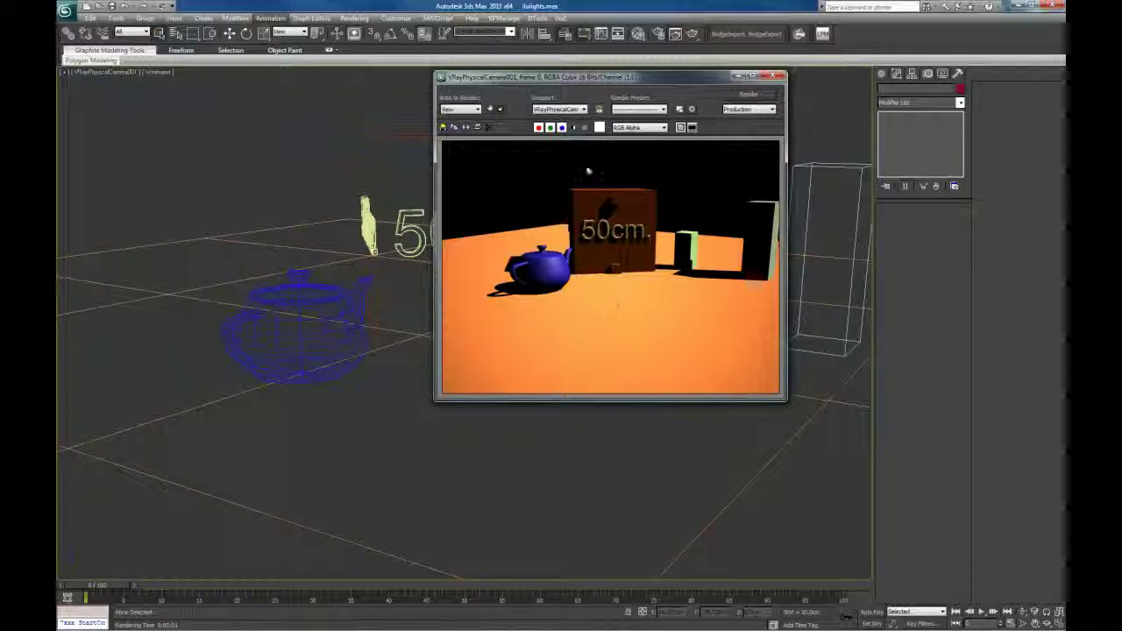
left_click_drag(589, 76, 466, 87)
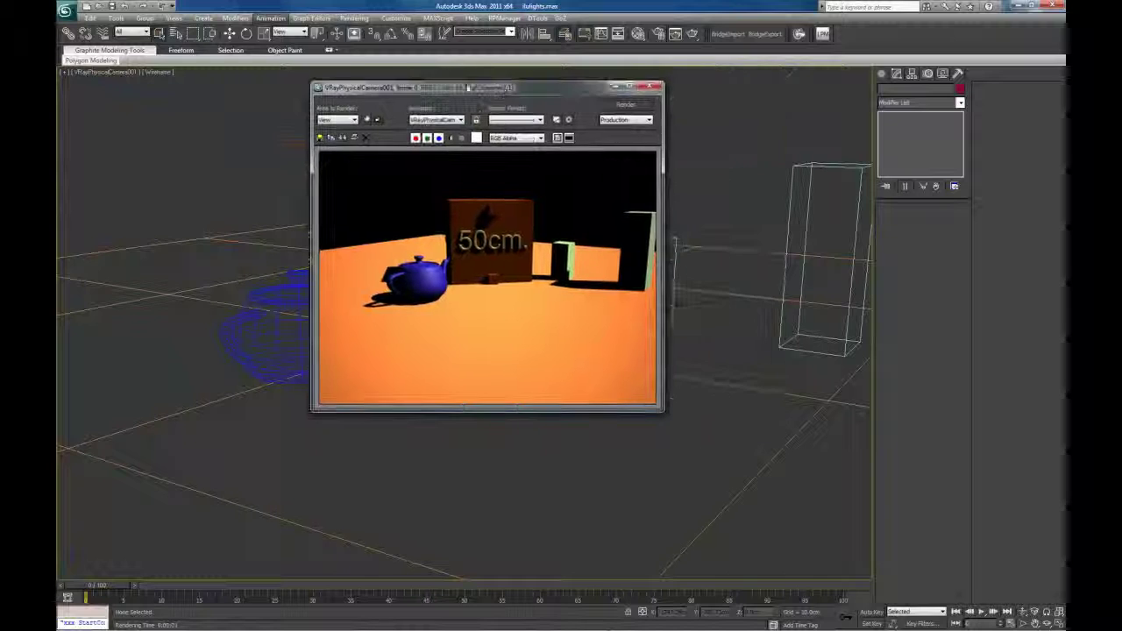
left_click(626, 106)
left_click_drag(551, 91, 422, 45)
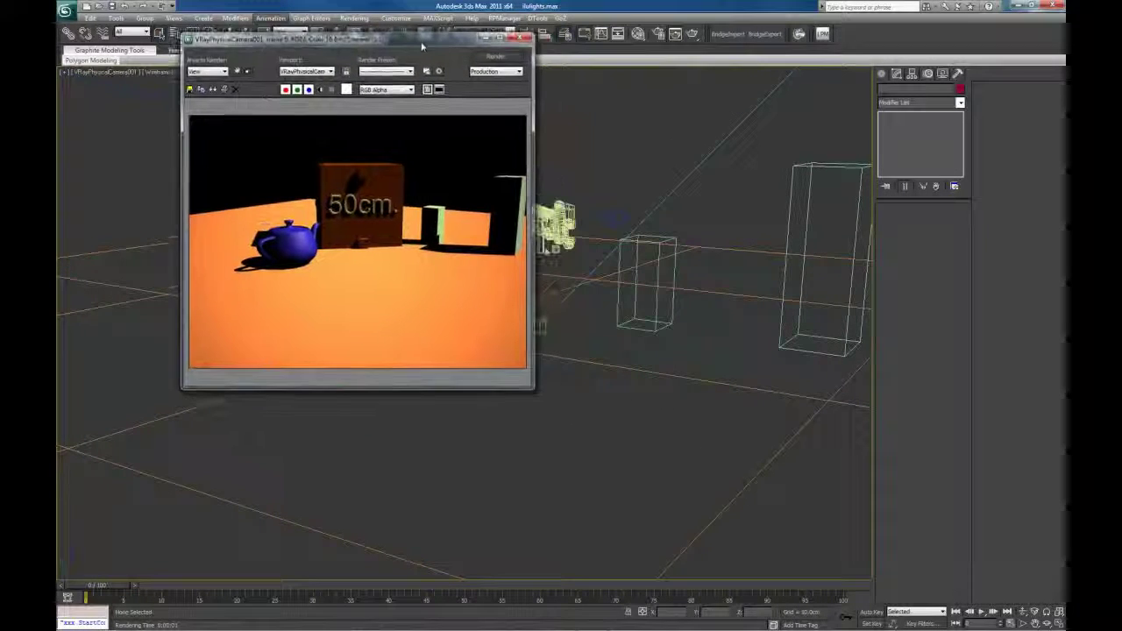
Enlarge the render window and zoom in to examine the physical camera's exposure and shadows, and close the render
left_click_drag(532, 246, 613, 246)
scroll(478, 300, "up", 1)
middle_click_drag(328, 209, 421, 308)
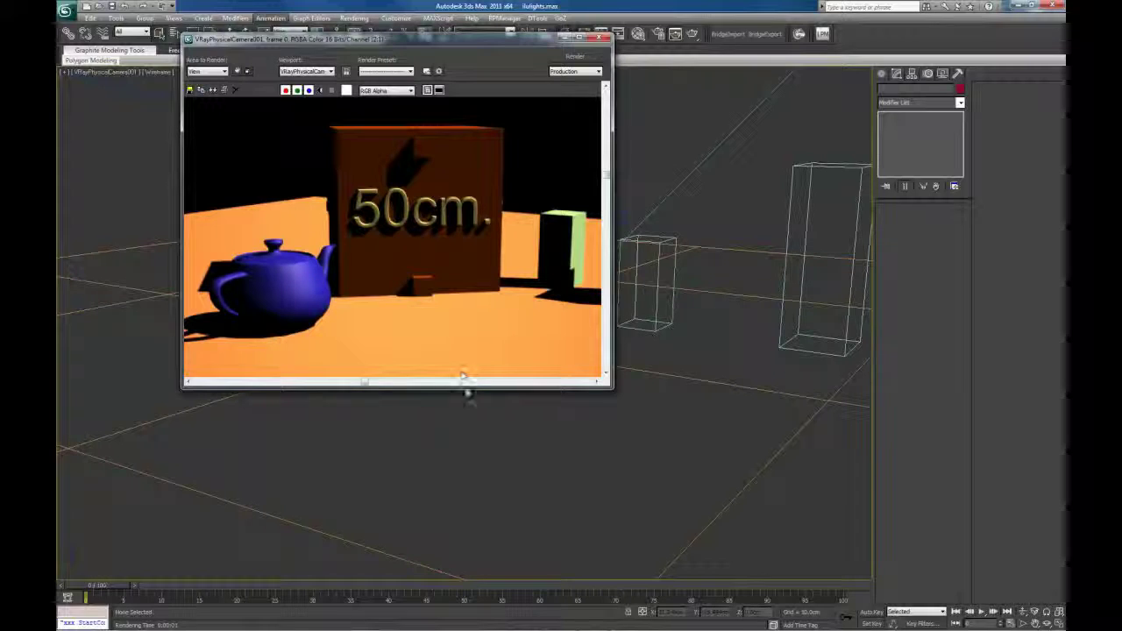
left_click_drag(470, 394, 465, 430)
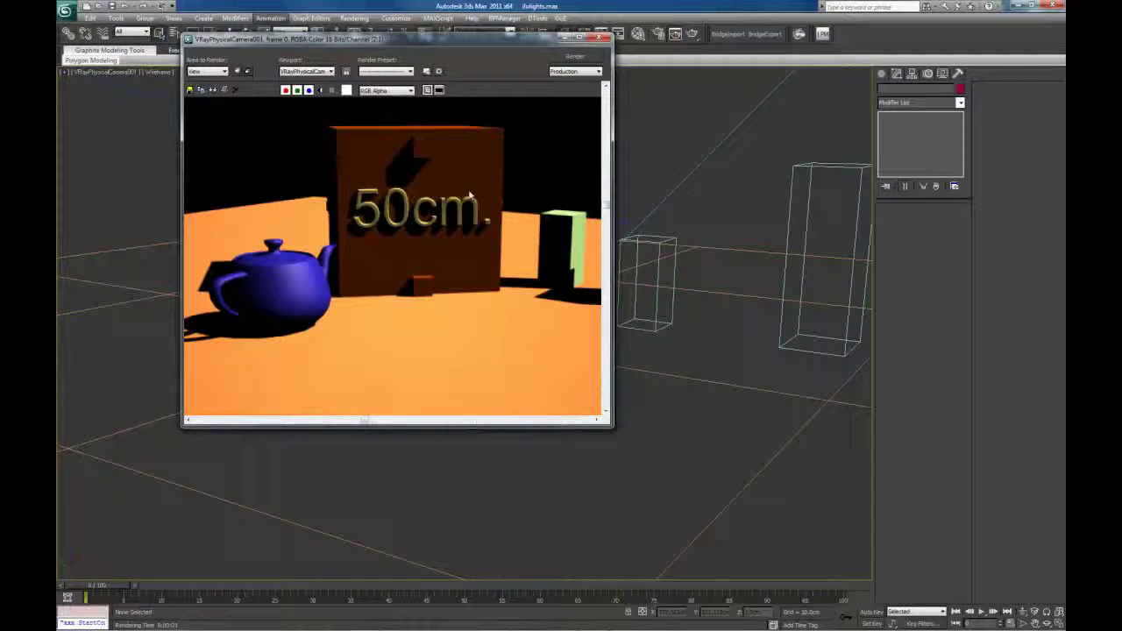
left_click_drag(612, 250, 958, 250)
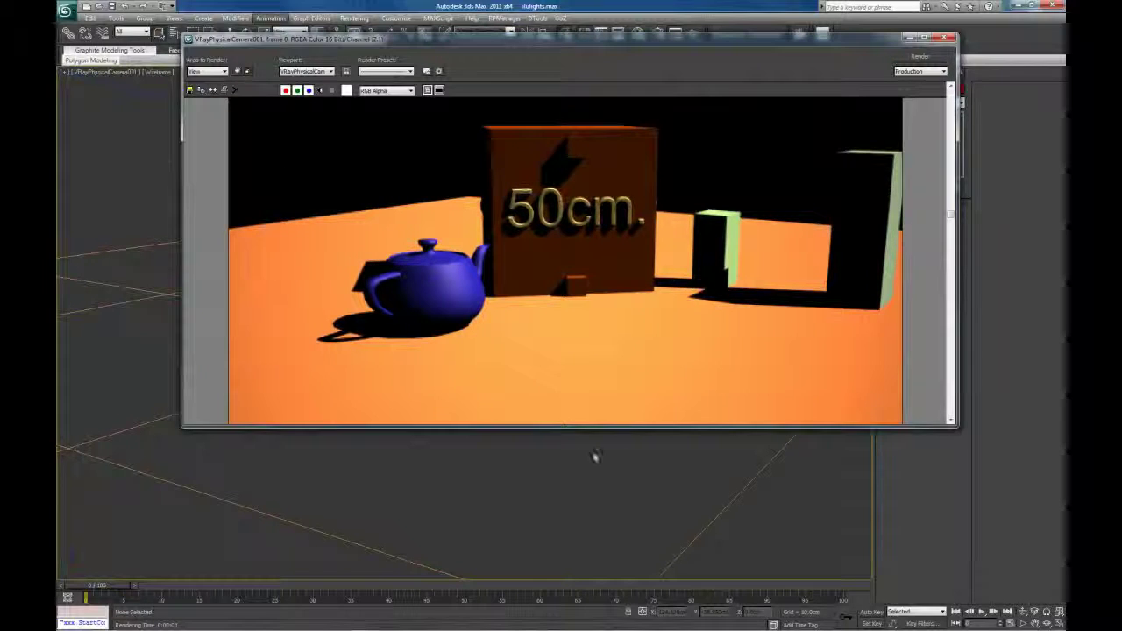
left_click_drag(641, 428, 641, 614)
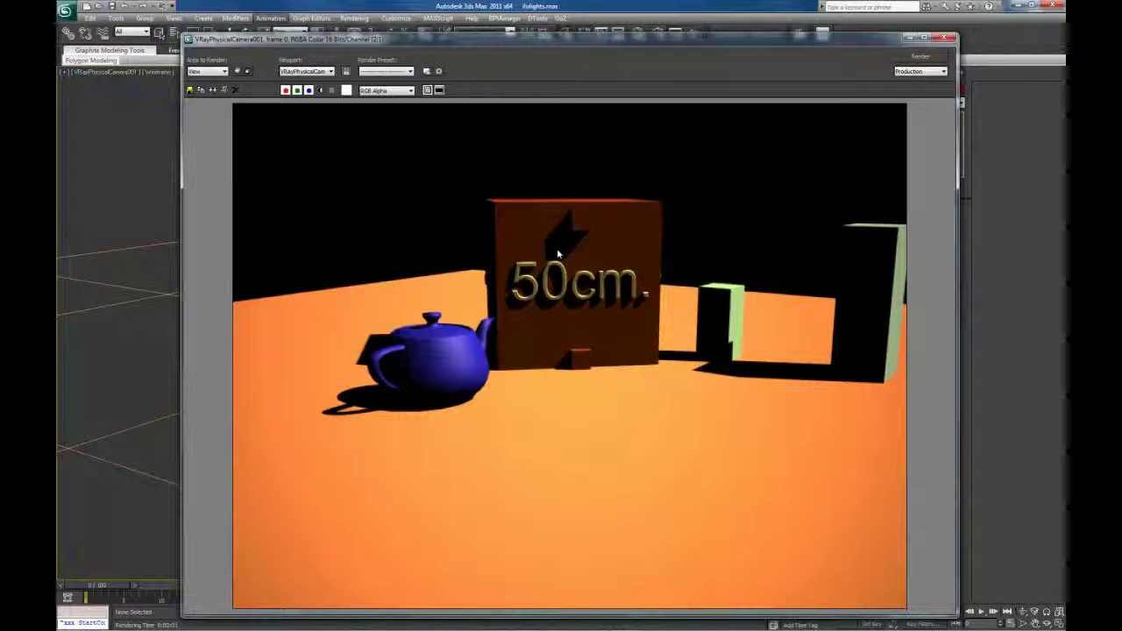
left_click(945, 38)
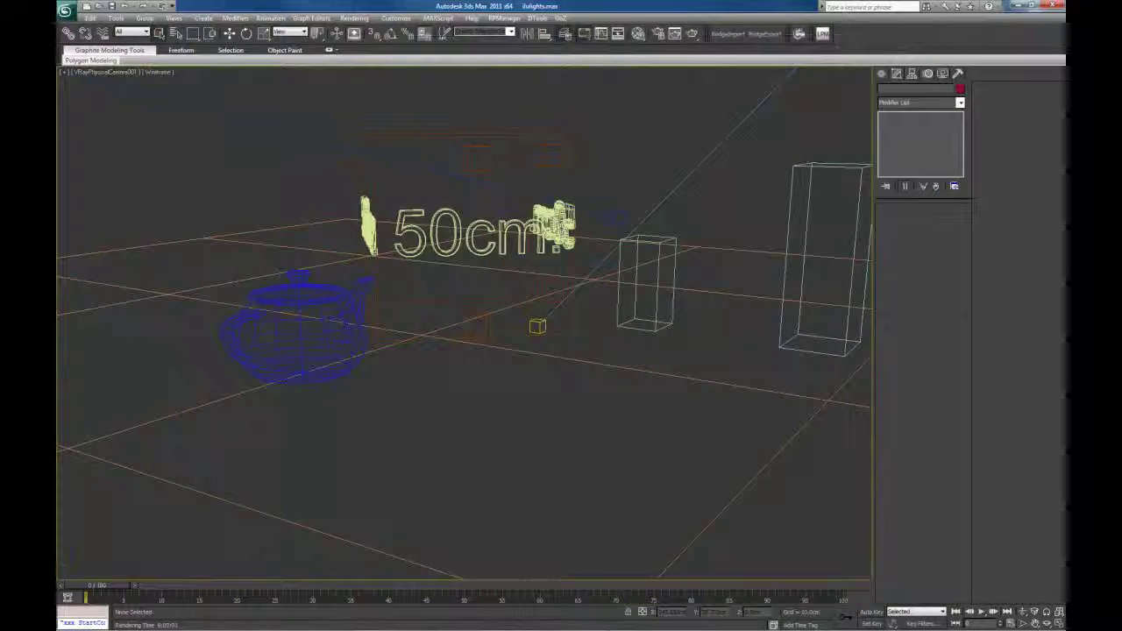